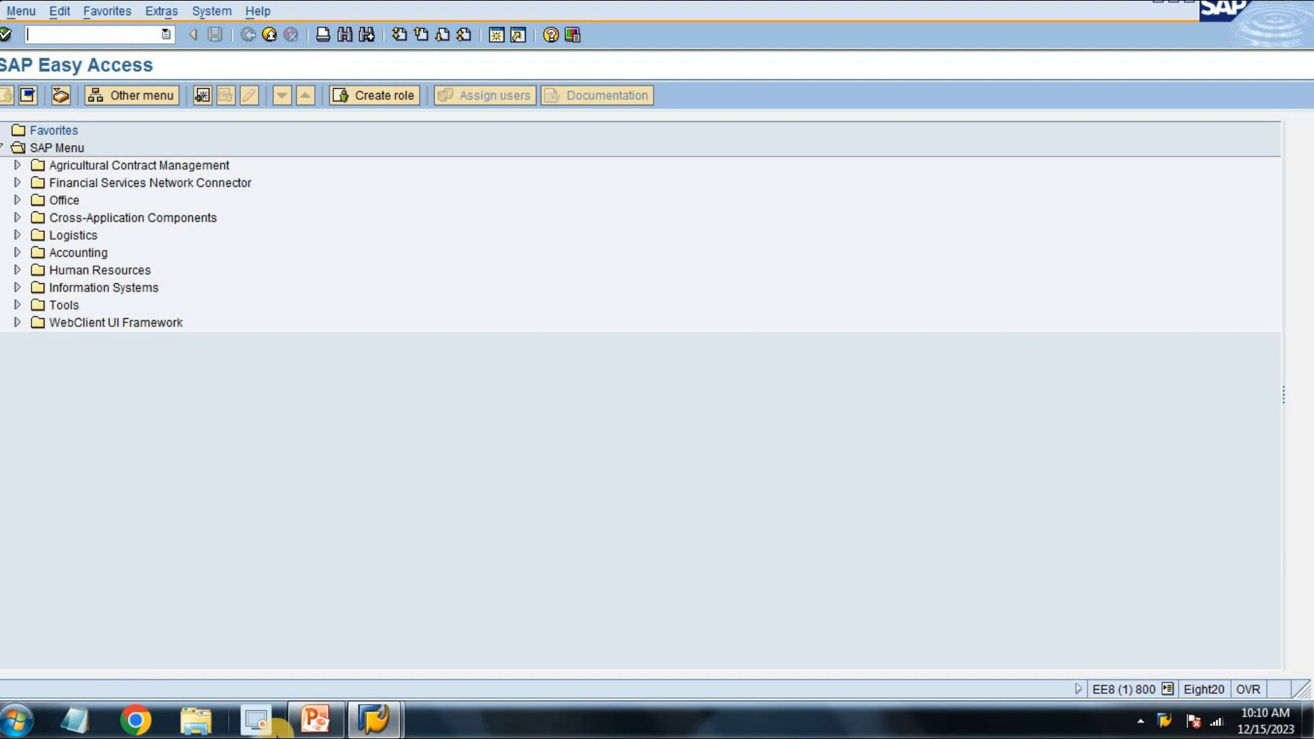
Switch to the PowerPoint presentation, review the PROCEDURE slide for the cash journal setup path, and return to SAP
{"action": "mouse_move", "coordinate": [315, 720]}
{"action": "left_click", "coordinate": [319, 650]}
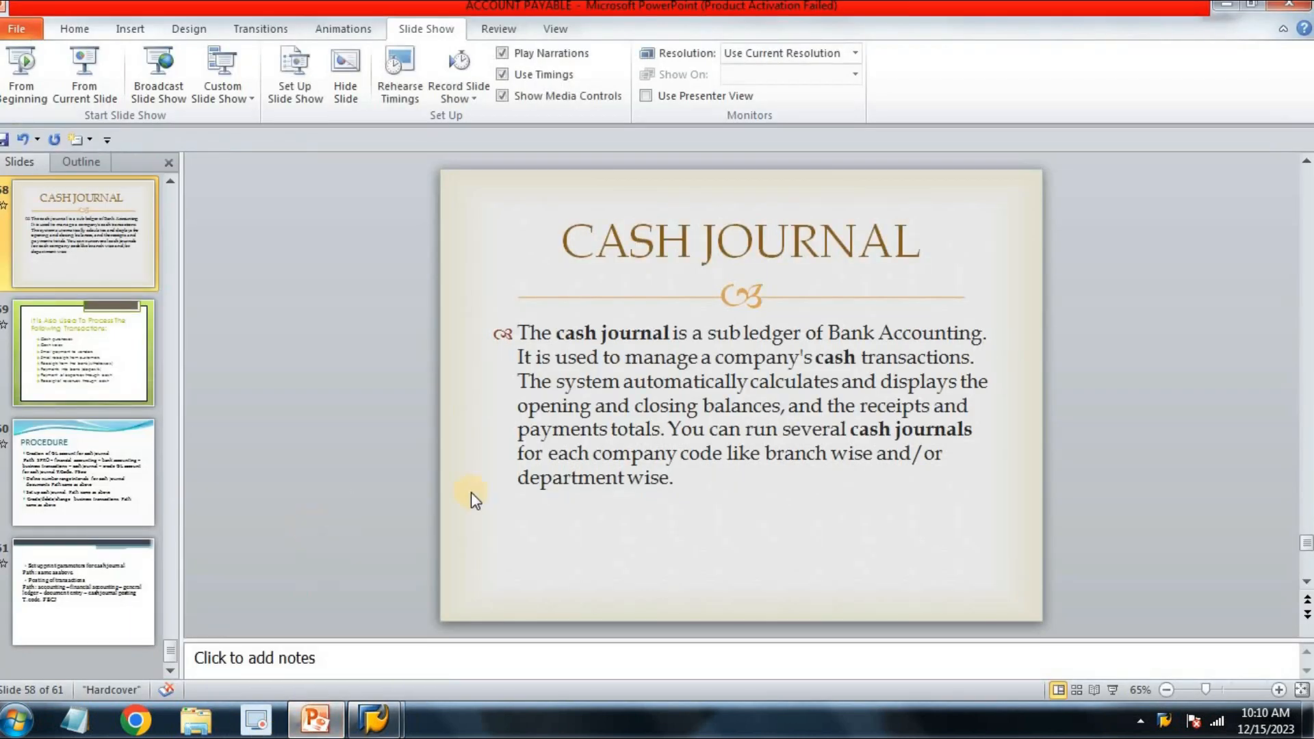
{"action": "left_click", "coordinate": [77, 459]}
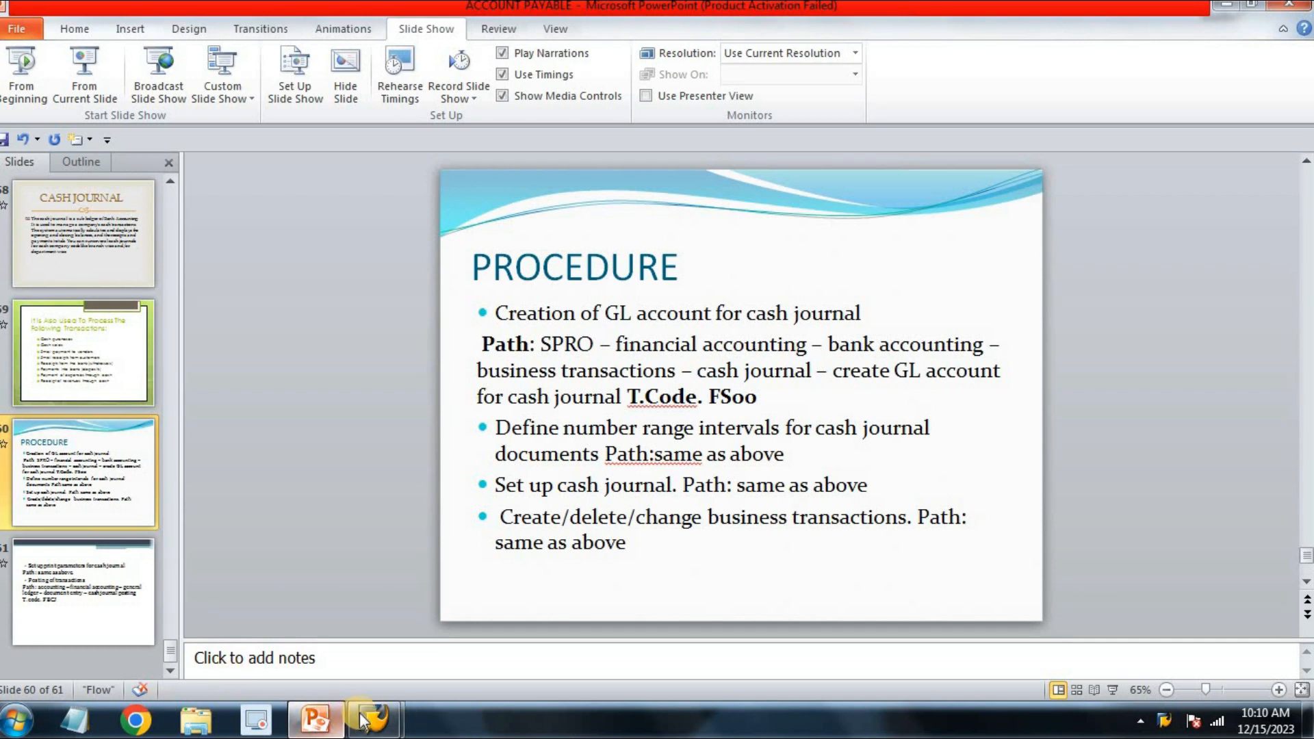
{"action": "mouse_move", "coordinate": [373, 719]}
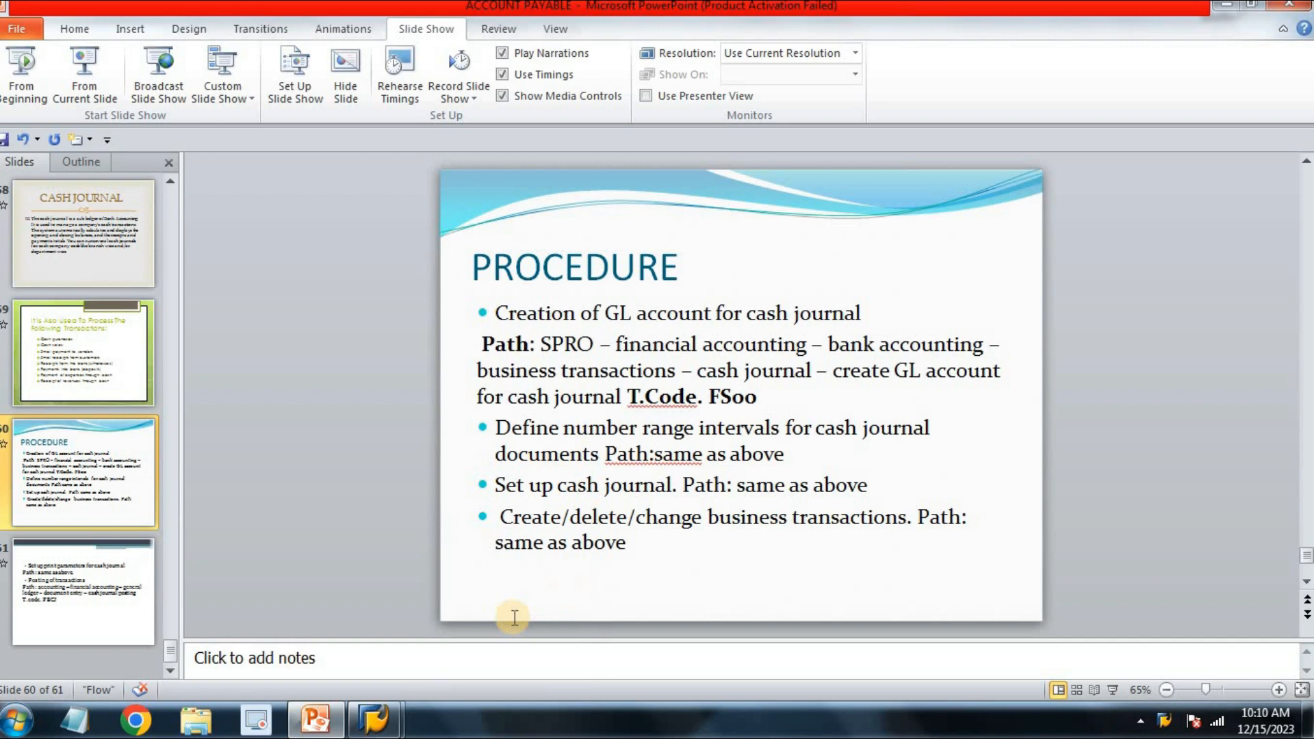
{"action": "left_click", "coordinate": [470, 634]}
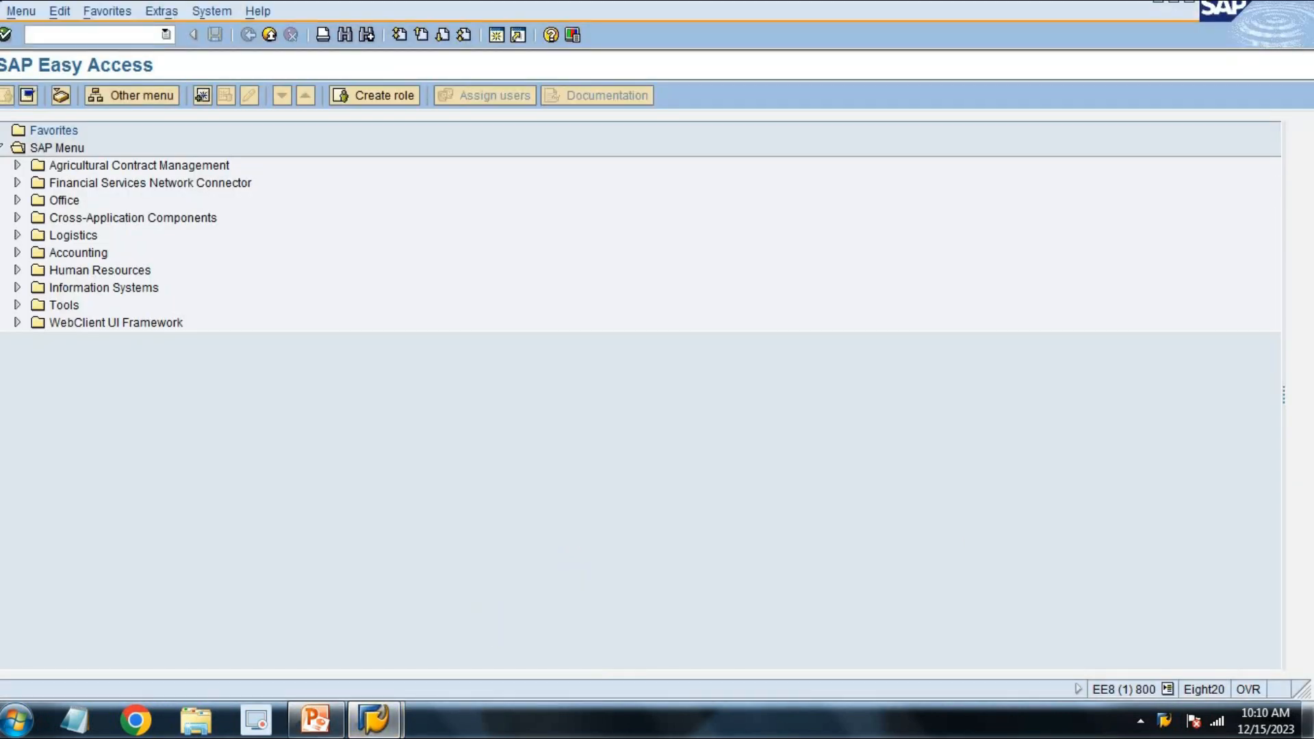
Open the SAP Reference IMG from the Customizing: Execute Project transaction
{"action": "mouse_move", "coordinate": [1307, 718]}
{"action": "key", "text": "Return"}
{"action": "left_click", "coordinate": [85, 91]}
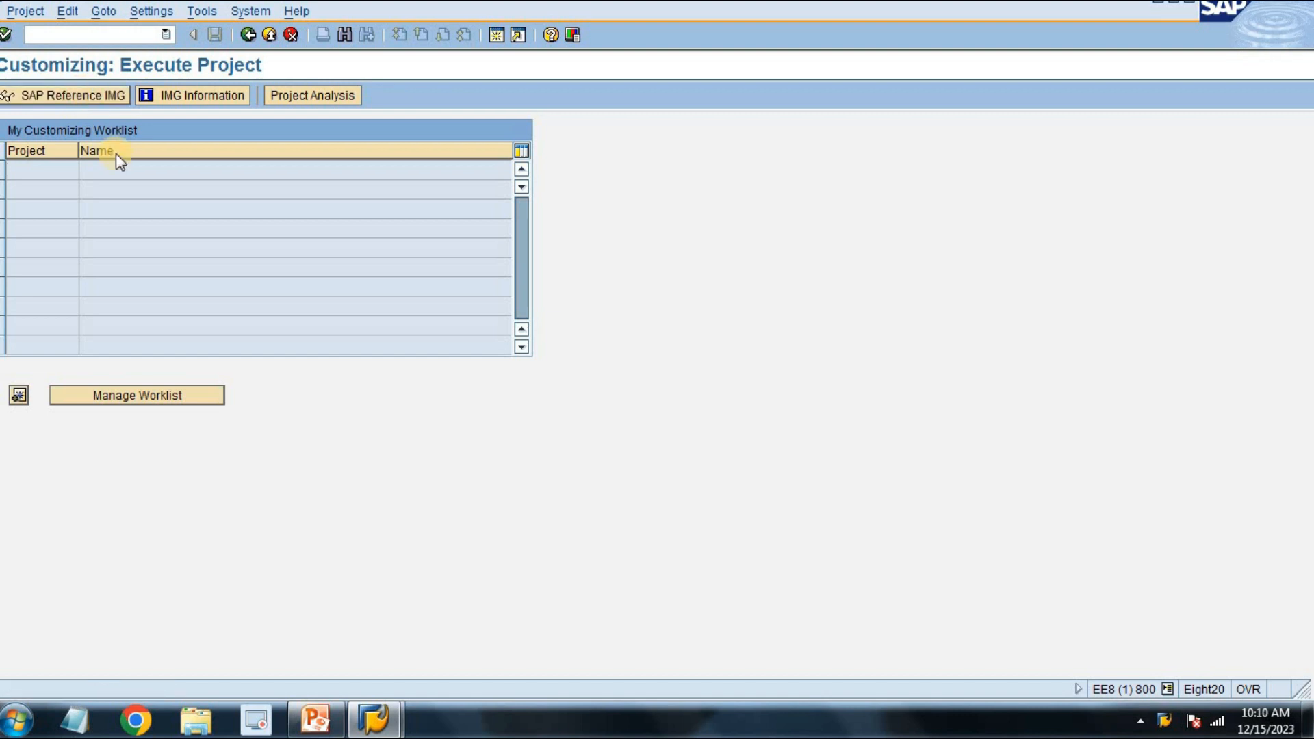
Expand Financial Accounting, Bank Accounting, Business Transactions and Cash Journal in the IMG structure
{"action": "left_click", "coordinate": [15, 408]}
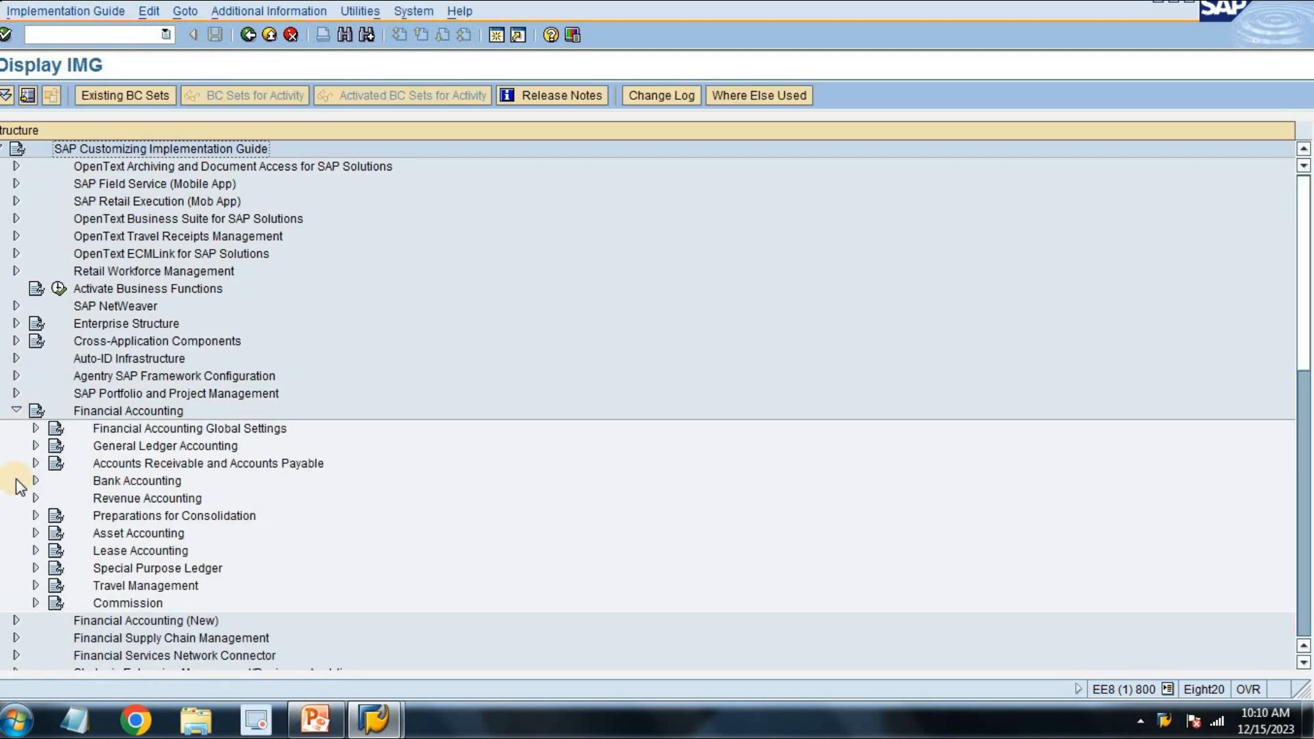
{"action": "left_click", "coordinate": [34, 481]}
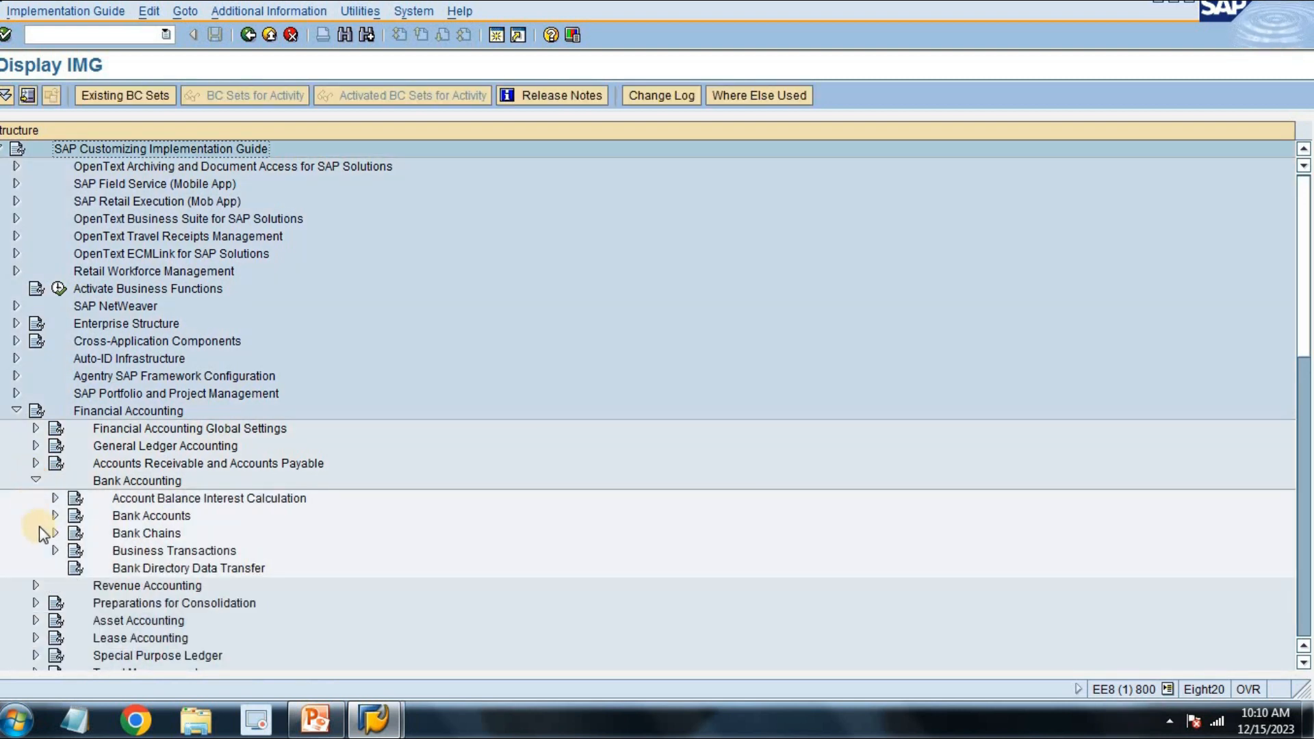
{"action": "left_click", "coordinate": [54, 549]}
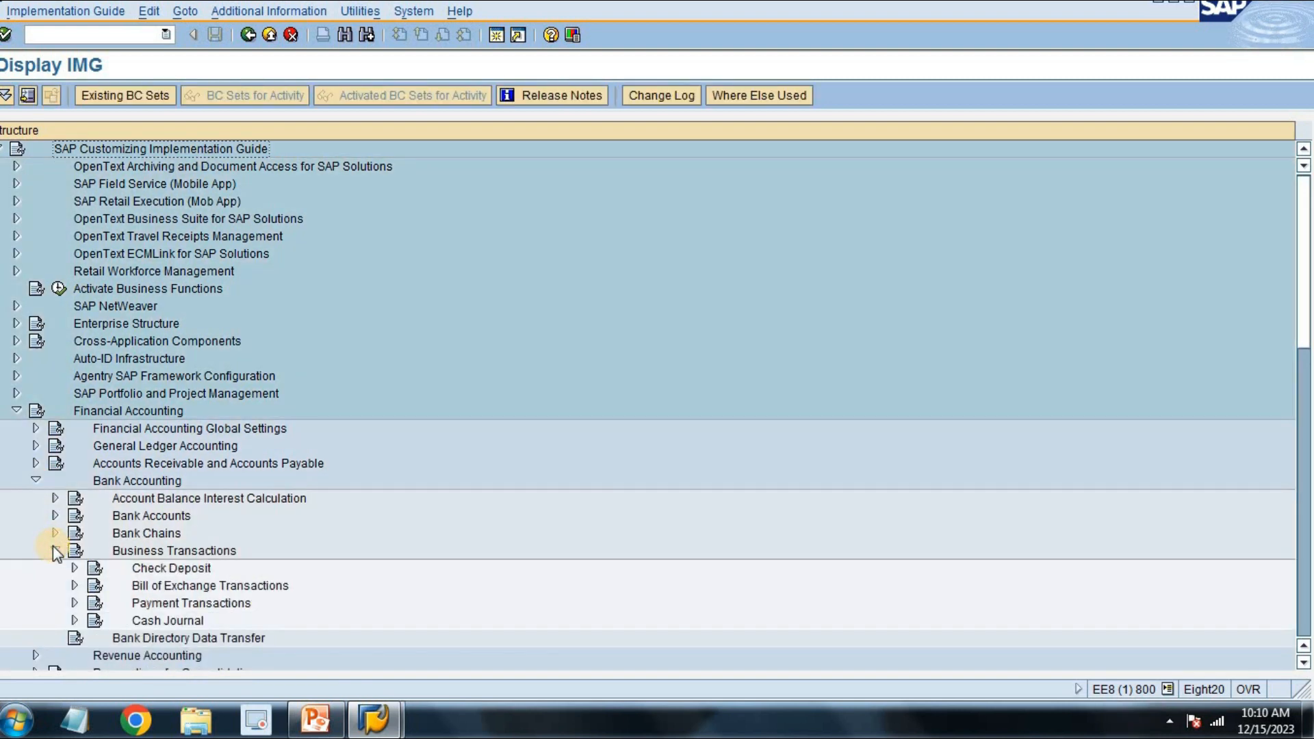
{"action": "scroll", "coordinate": [155, 592], "scroll_direction": "down", "scroll_amount": 1}
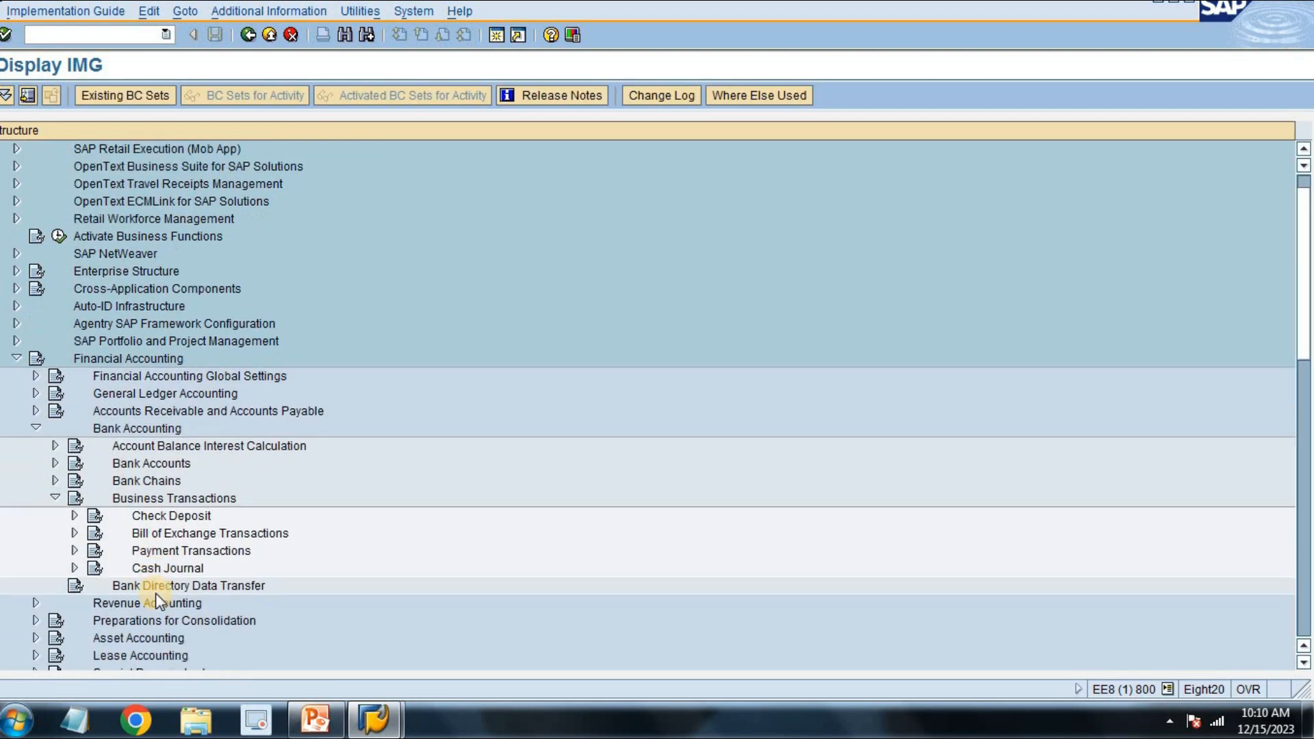
{"action": "left_click", "coordinate": [78, 568]}
{"action": "scroll", "coordinate": [413, 431], "scroll_direction": "down", "scroll_amount": 3}
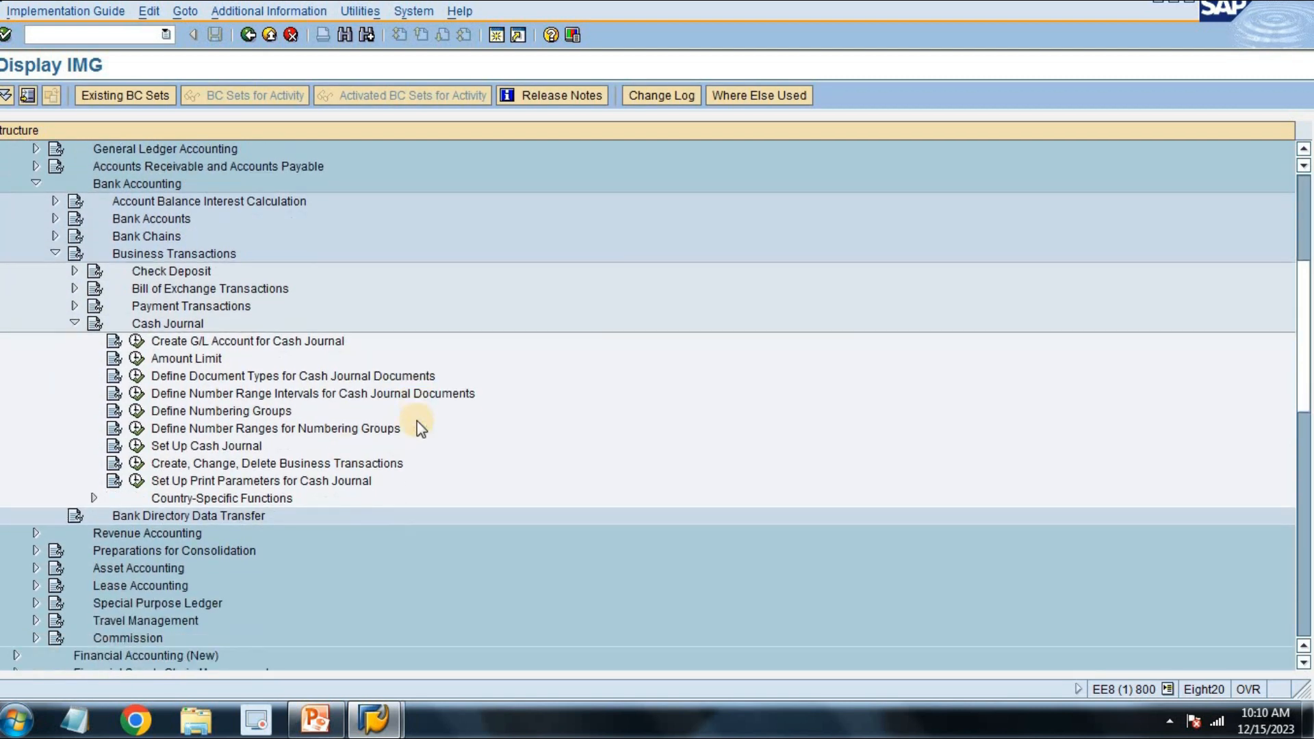
{"action": "scroll", "coordinate": [419, 428], "scroll_direction": "down", "scroll_amount": 2}
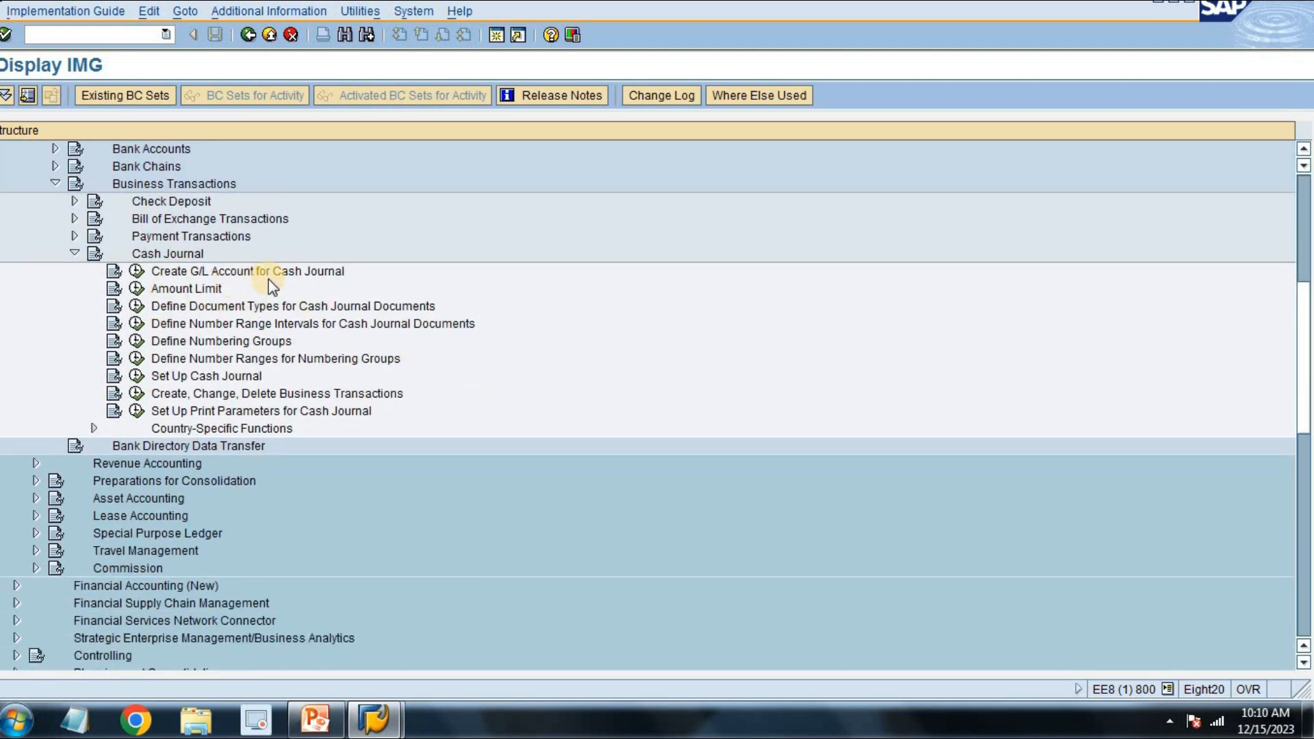
Run Create G/L Account for Cash Journal and start creating G/L account 200103 in company code INFO
{"action": "left_click", "coordinate": [137, 273]}
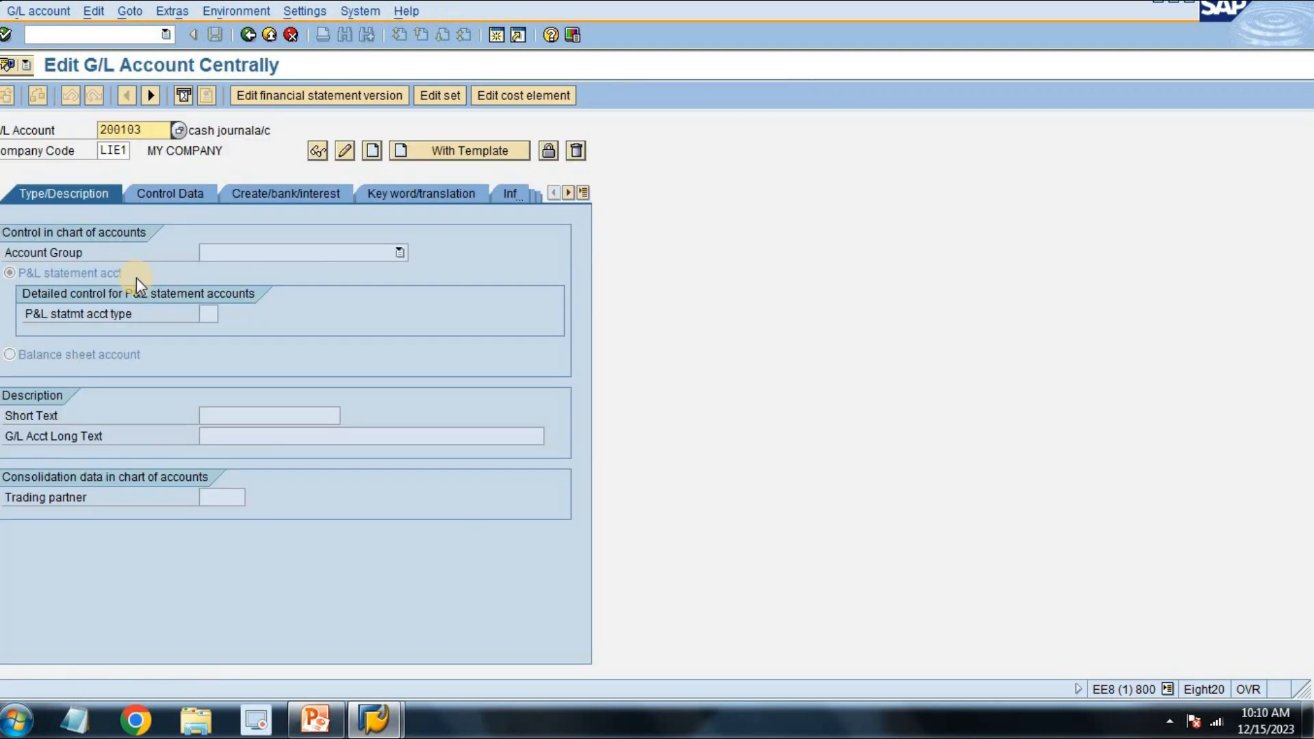
{"action": "key", "text": "Delete"}
{"action": "key", "text": "Delete"}
{"action": "key", "text": "Delete"}
{"action": "key", "text": "Delete"}
{"action": "key", "text": "Delete"}
{"action": "key", "text": "Delete"}
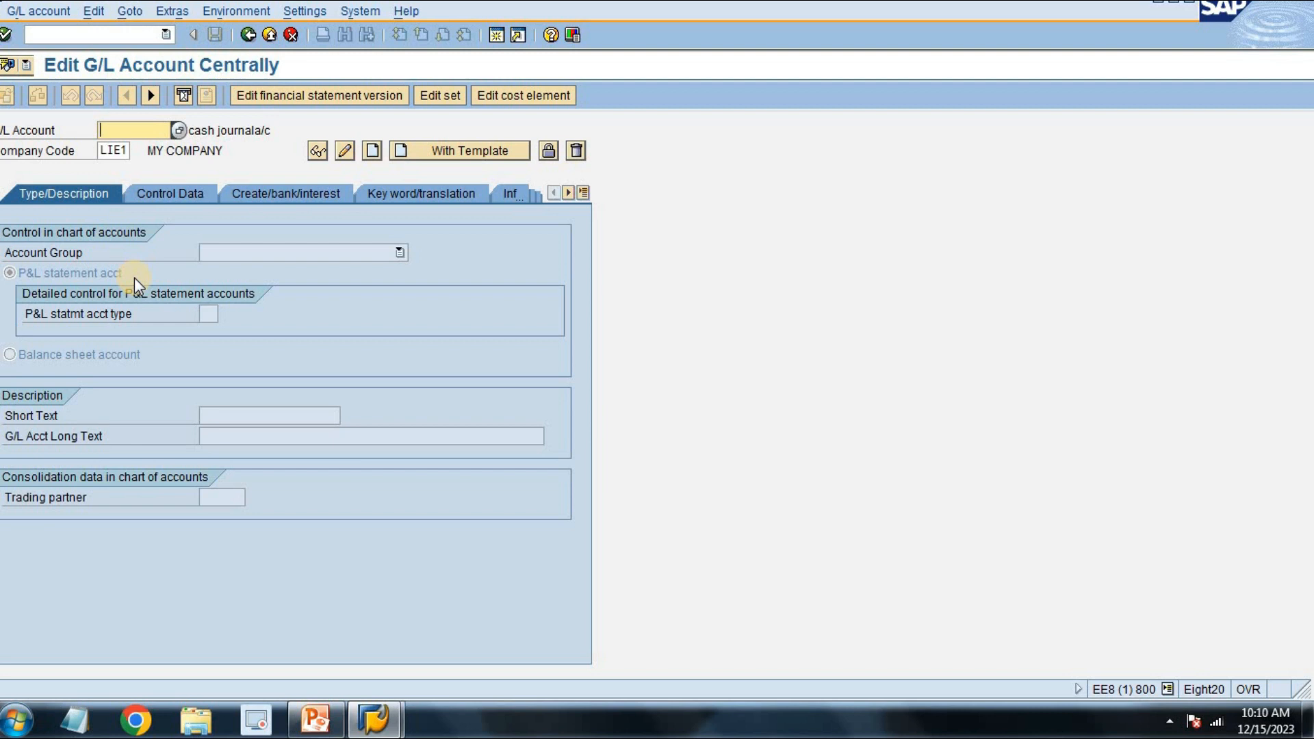
{"action": "type", "text": "200103"}
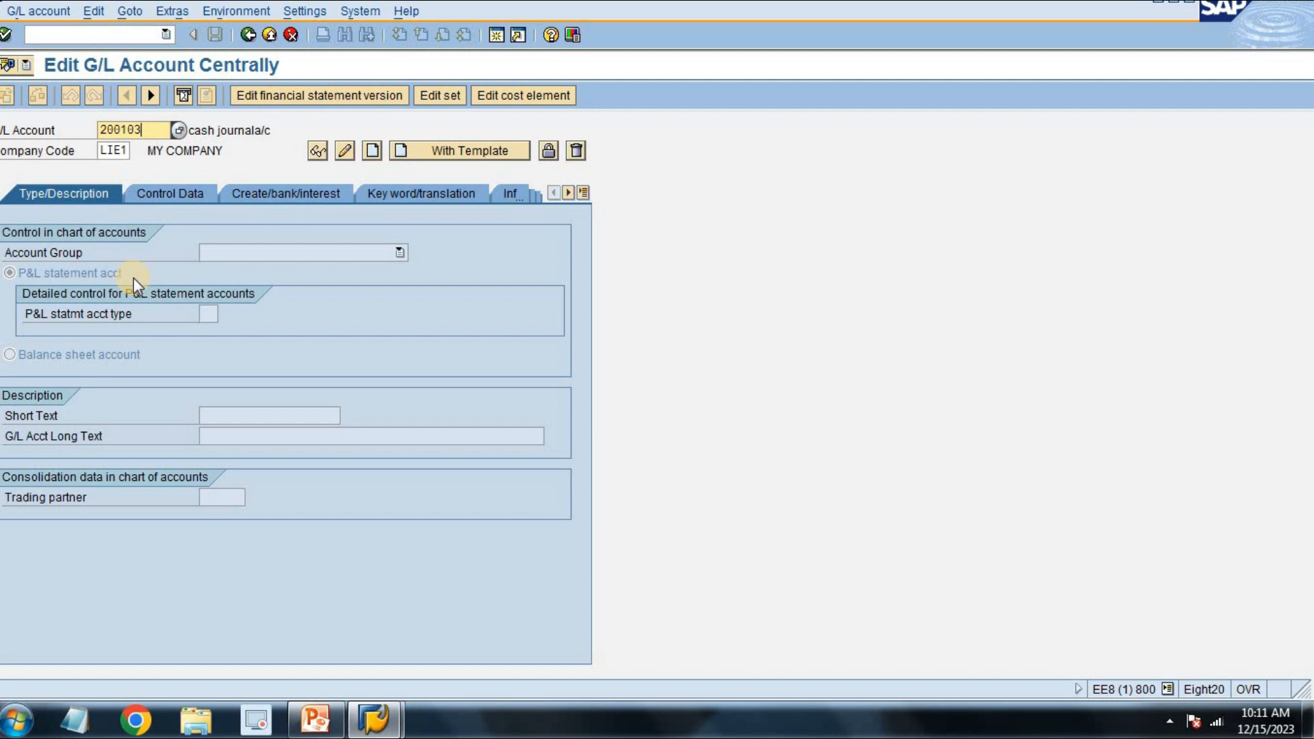
{"action": "key", "text": "Tab"}
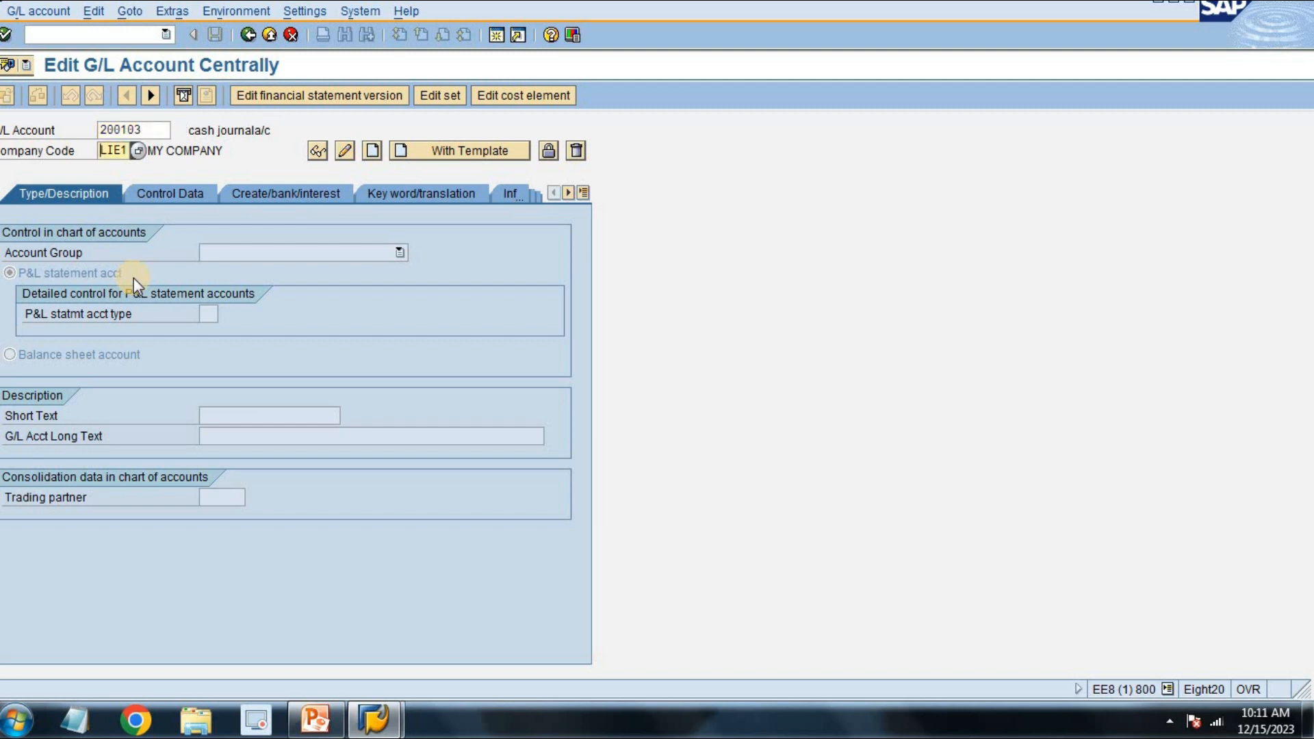
{"action": "type", "text": "info"}
{"action": "left_click", "coordinate": [39, 11]}
{"action": "left_click", "coordinate": [64, 59]}
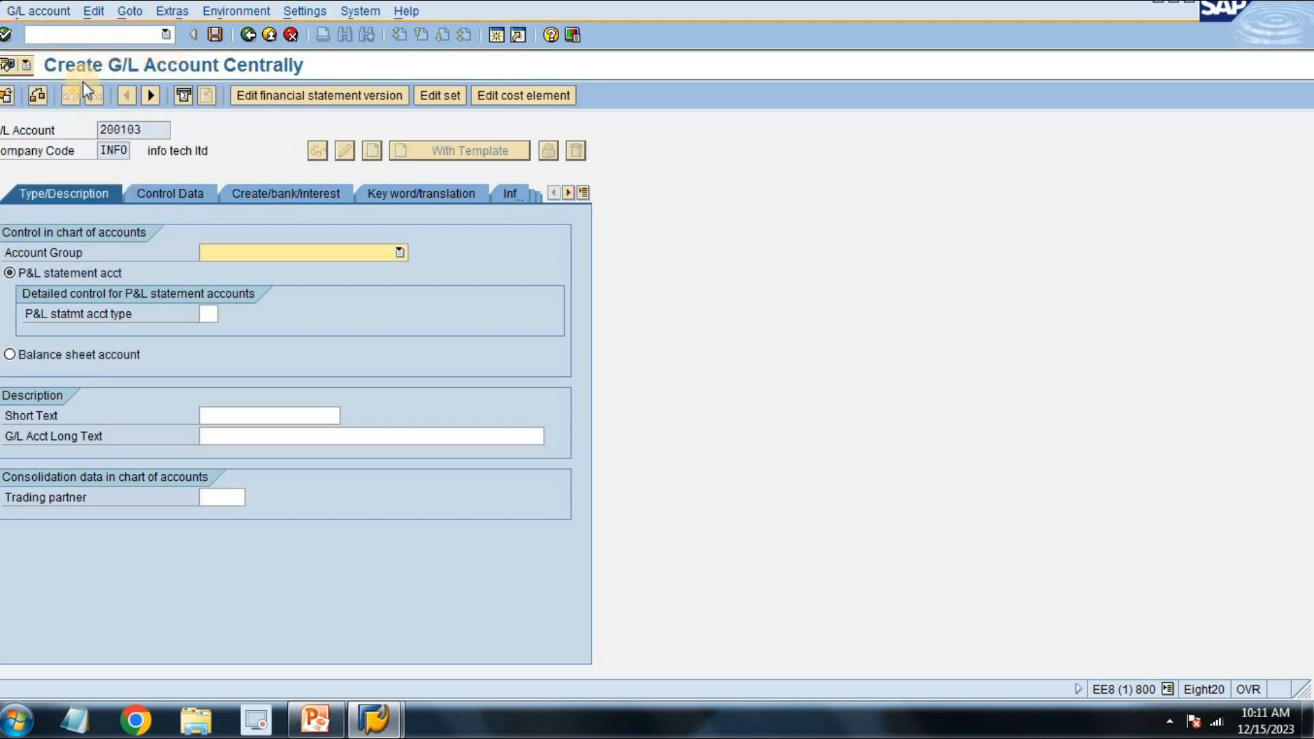
Assign the account group "current assests,loans & adv" and classify the G/L account as a balance sheet account
{"action": "key", "text": "F4"}
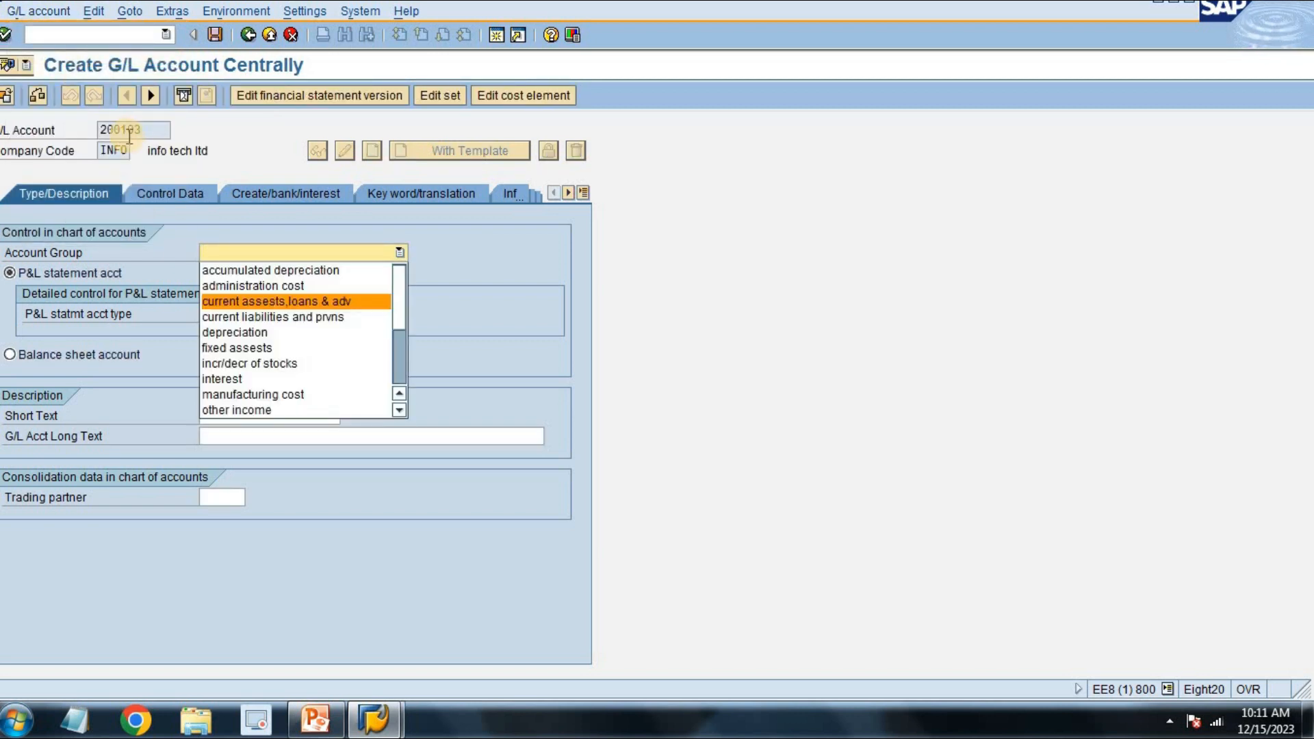
{"action": "key", "text": "Return"}
{"action": "left_click", "coordinate": [23, 268]}
{"action": "left_click", "coordinate": [61, 351]}
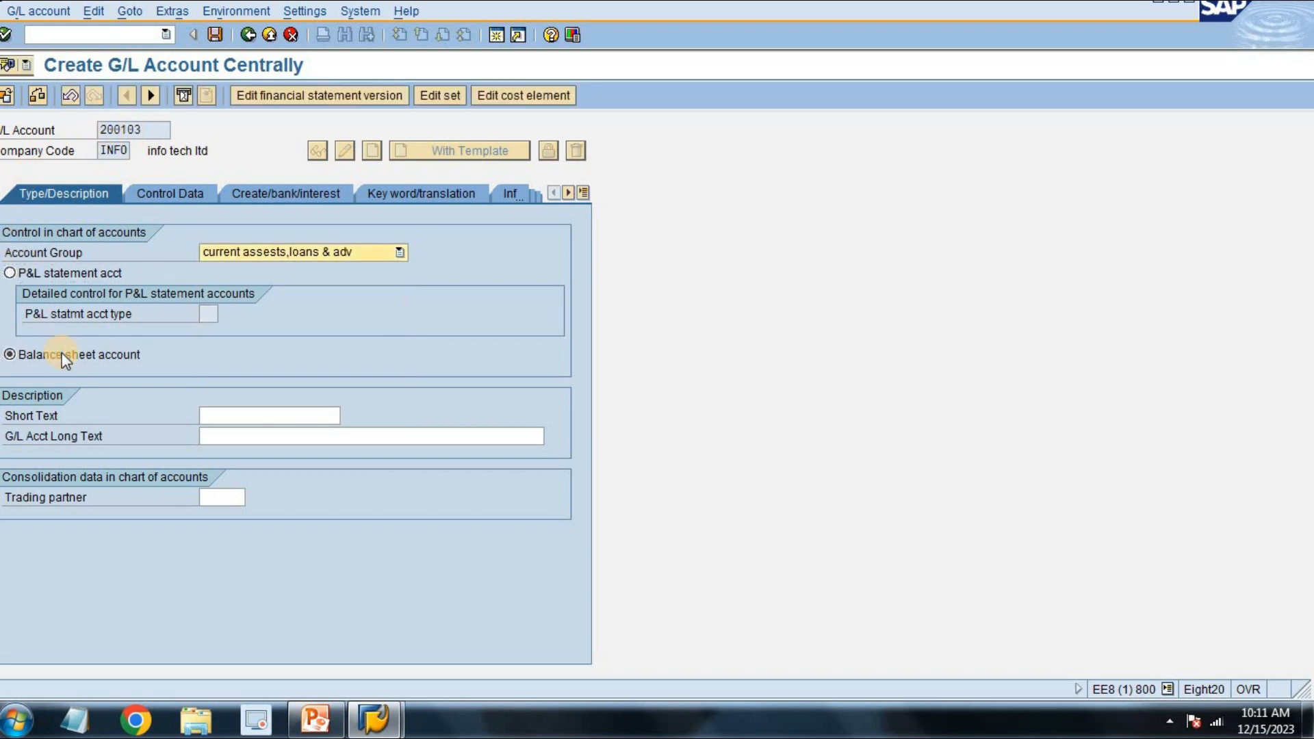
Enter "petty cash journal" as the short text and the same wording followed by "a/c" as the G/L long text
{"action": "left_click", "coordinate": [277, 418]}
{"action": "type", "text": "petty cash journal a"}
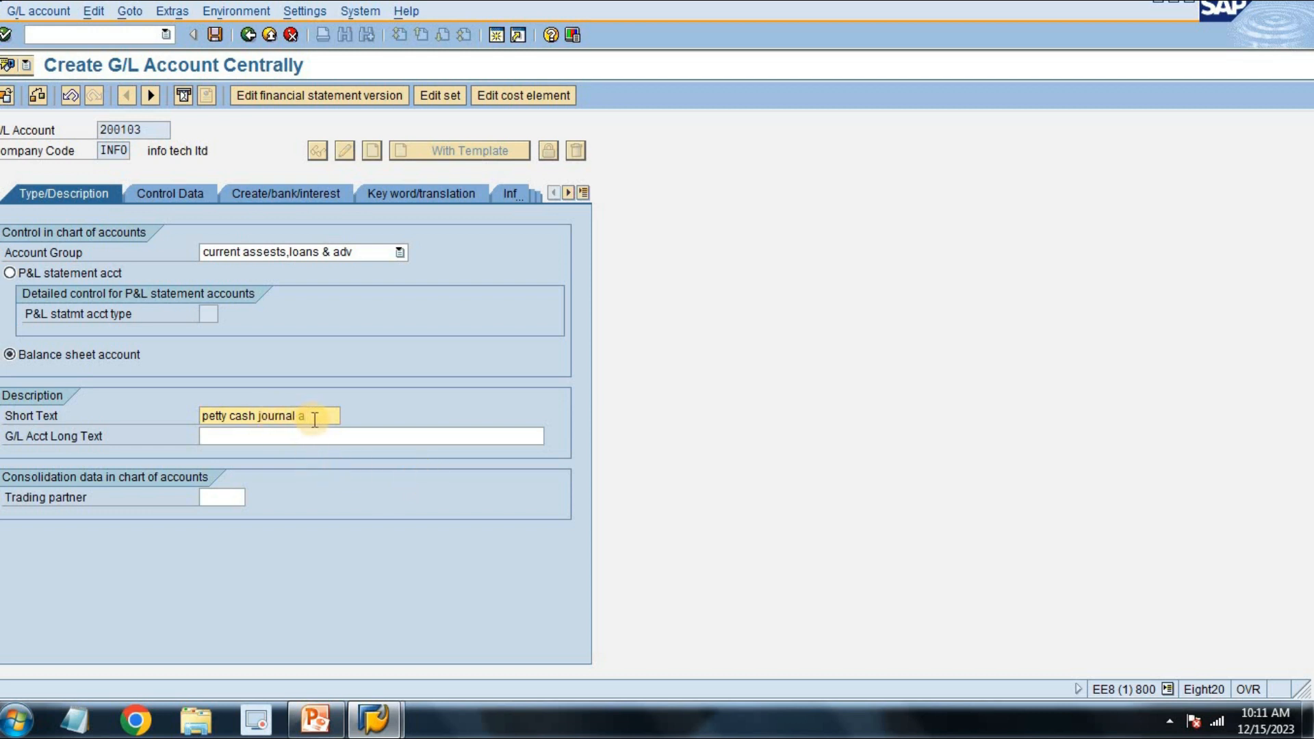
{"action": "key", "text": "BackSpace"}
{"action": "key", "text": "BackSpace"}
{"action": "key", "text": "shift+Home"}
{"action": "key", "text": "ctrl+c"}
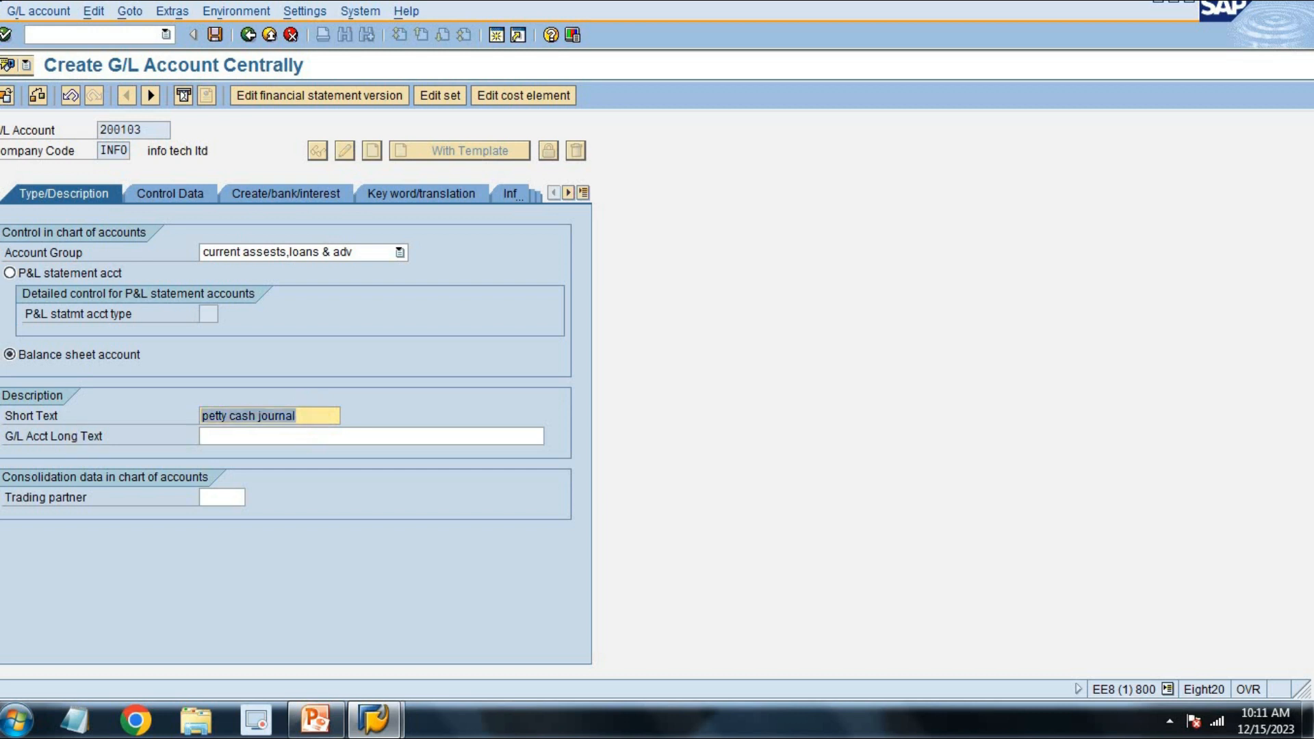
{"action": "left_click", "coordinate": [230, 438]}
{"action": "key", "text": "ctrl+v"}
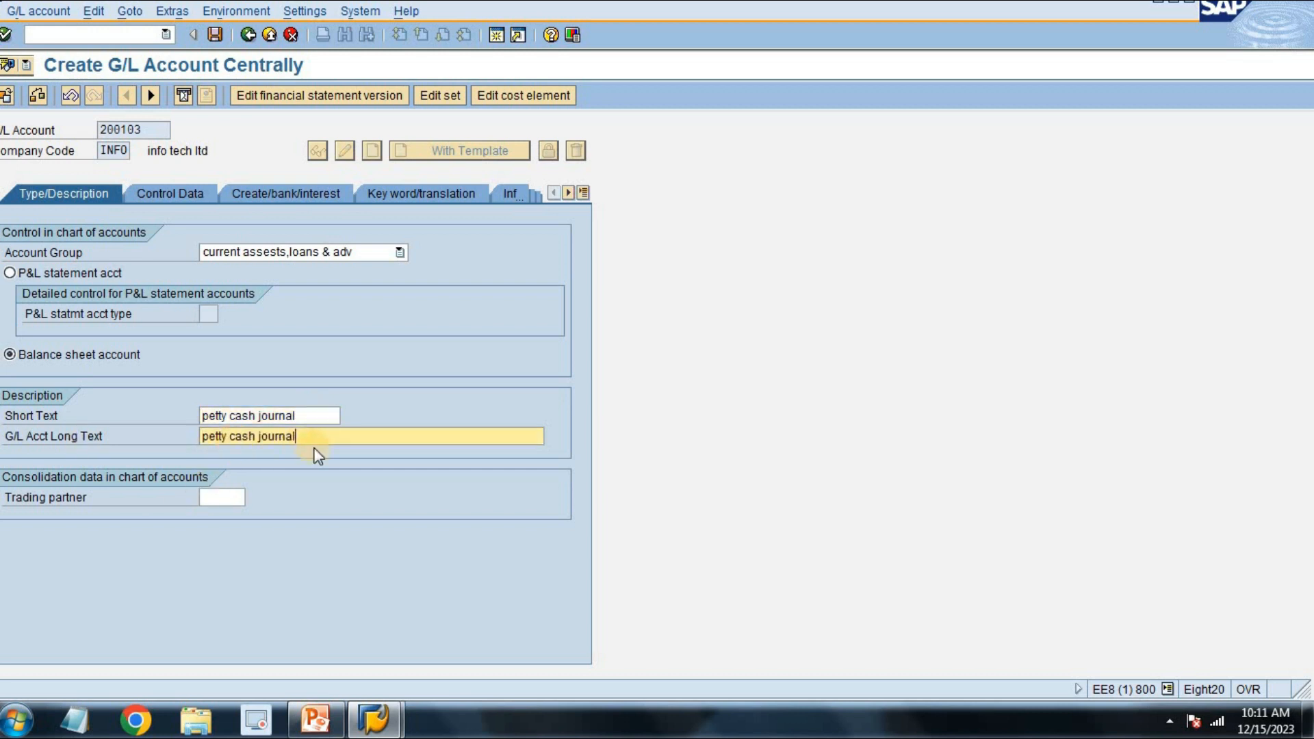
{"action": "type", "text": "a/c"}
In the account's control data, enable Balances in Local Crcy Only and Line Item Display, and set the sort key to 001
{"action": "left_click", "coordinate": [180, 192]}
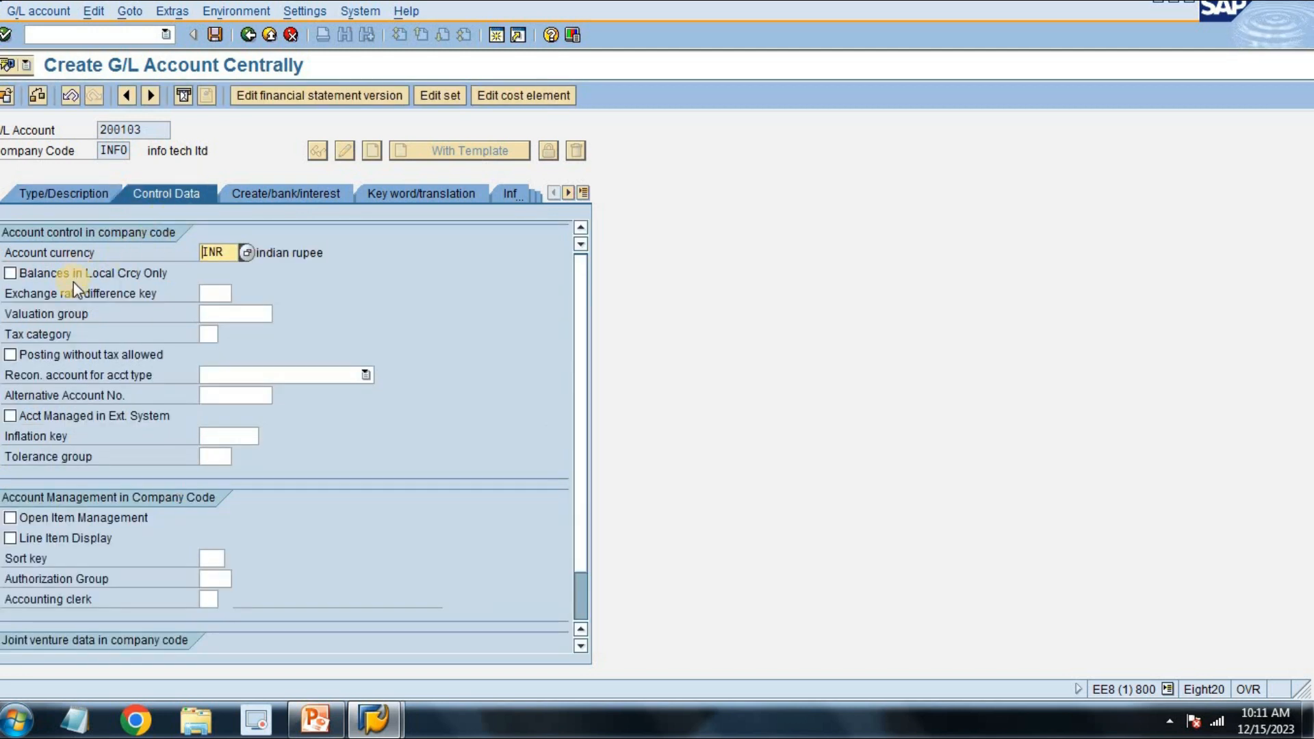
{"action": "left_click", "coordinate": [81, 276]}
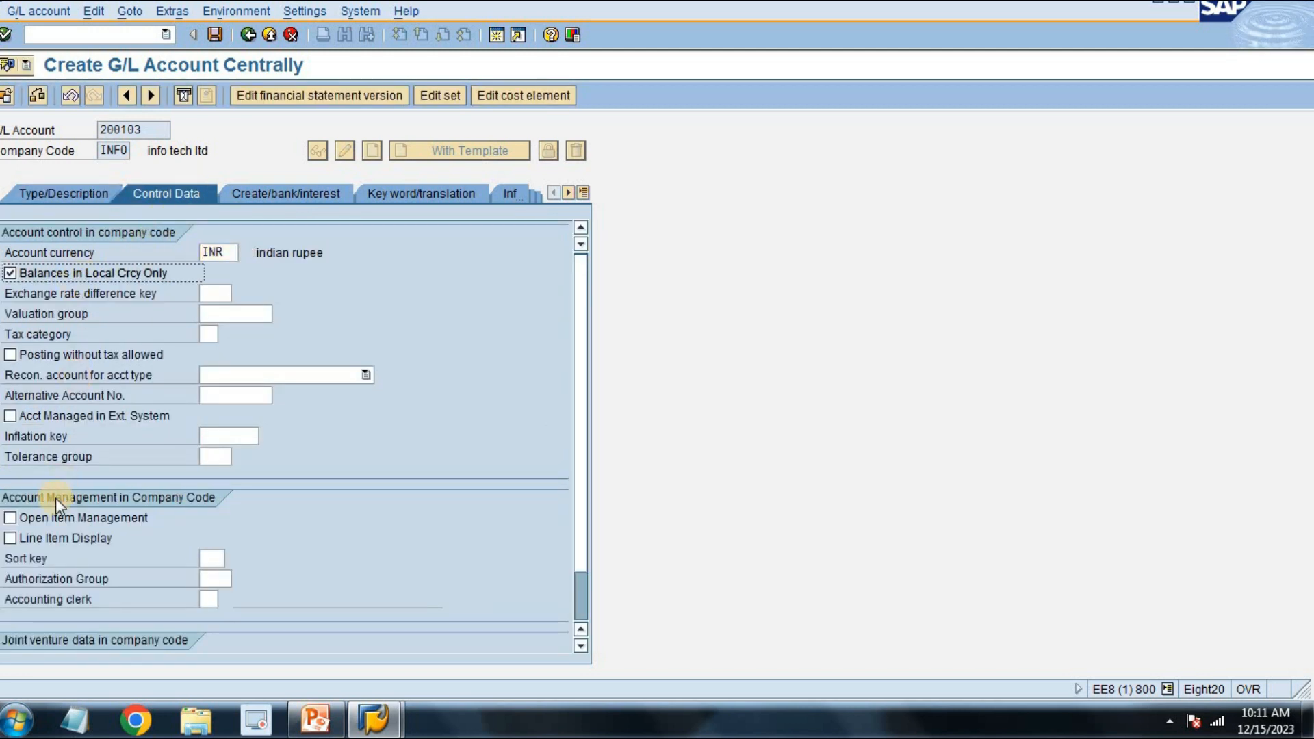
{"action": "left_click", "coordinate": [46, 538]}
{"action": "left_click", "coordinate": [212, 557]}
{"action": "type", "text": "001"}
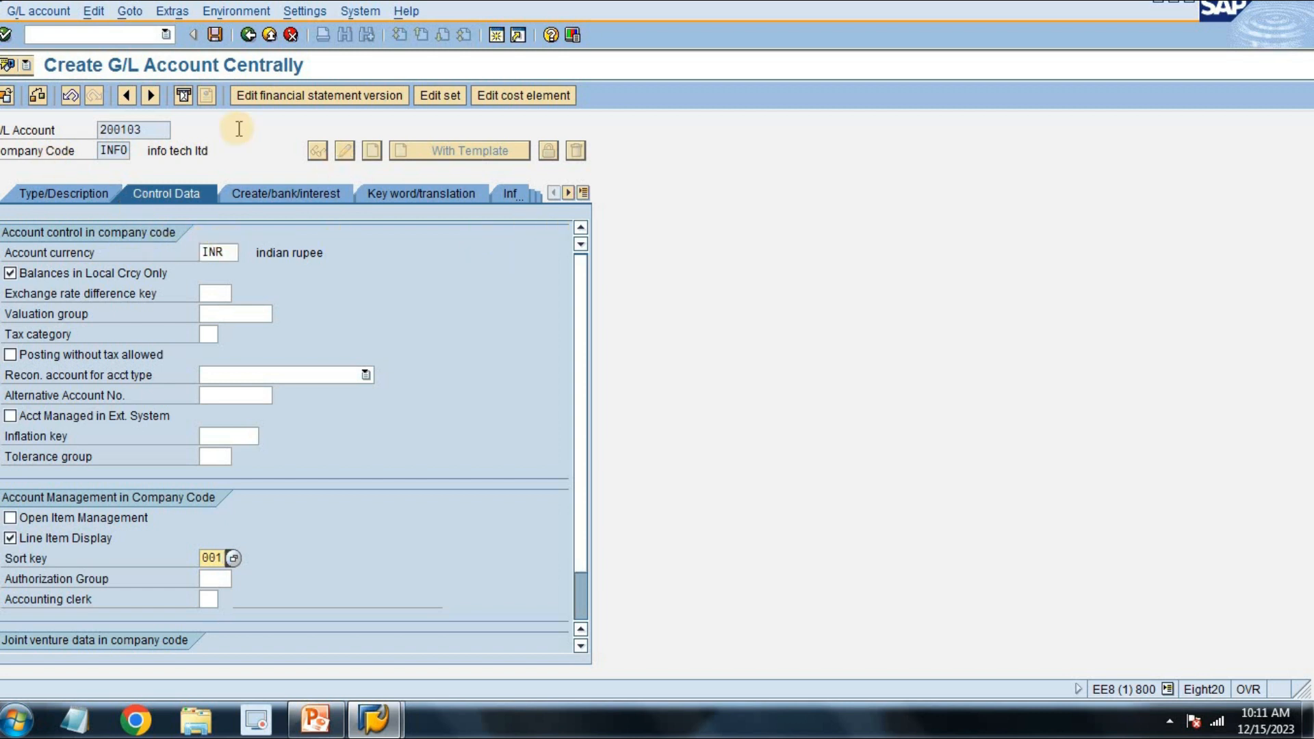
Set field status group G001, enable Post Automatically Only, save the G/L account and return to the IMG
{"action": "left_click", "coordinate": [271, 192]}
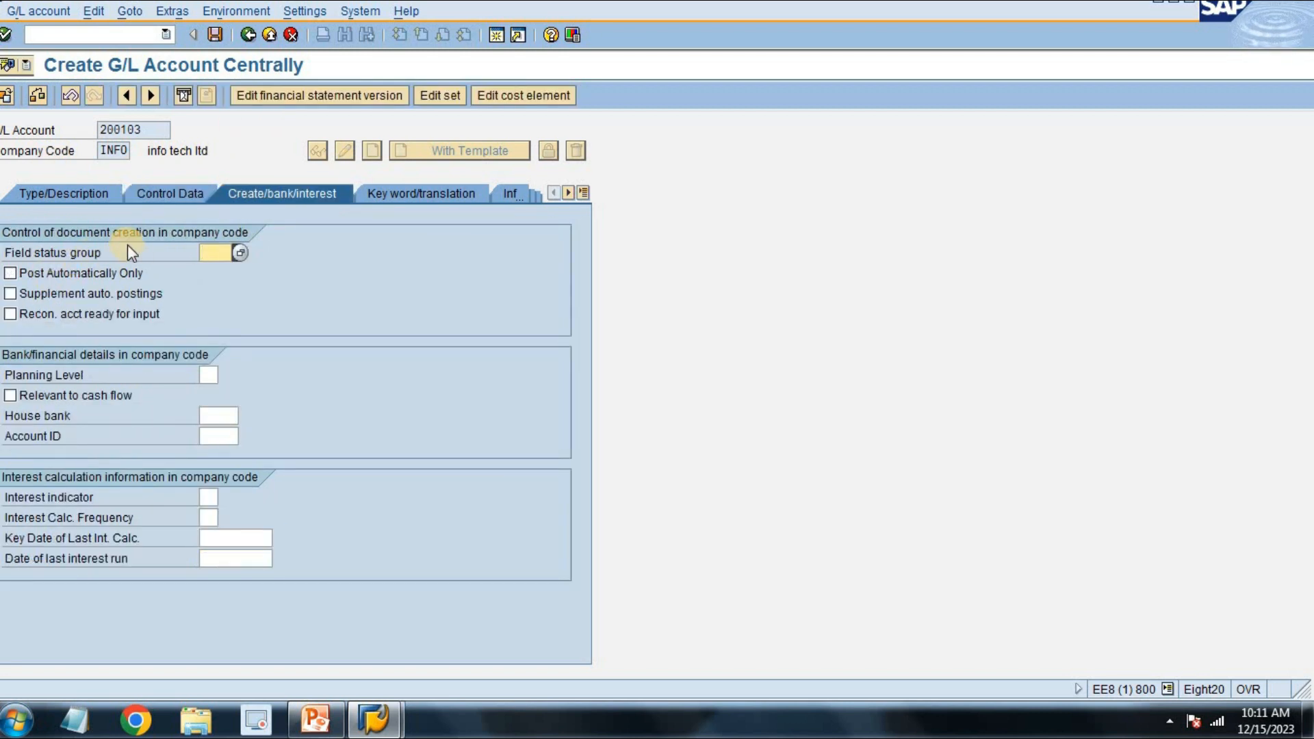
{"action": "type", "text": "g0"}
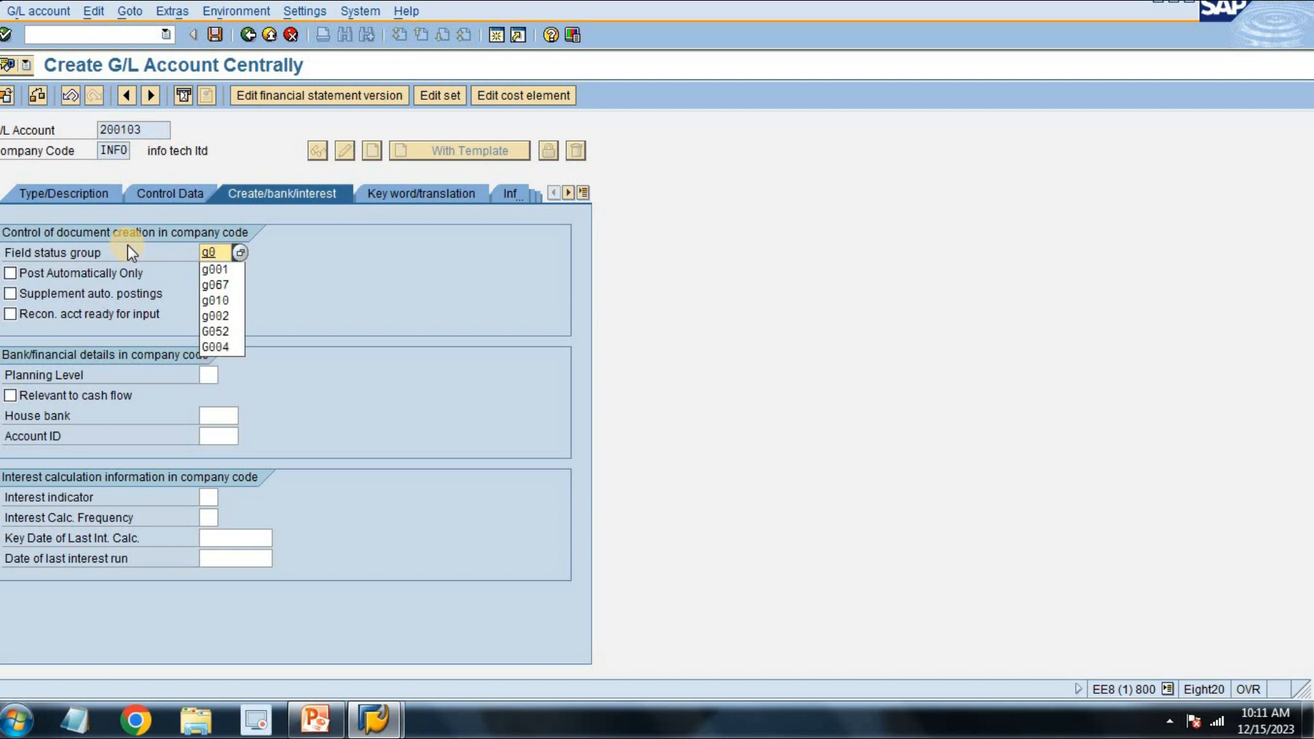
{"action": "type", "text": "01"}
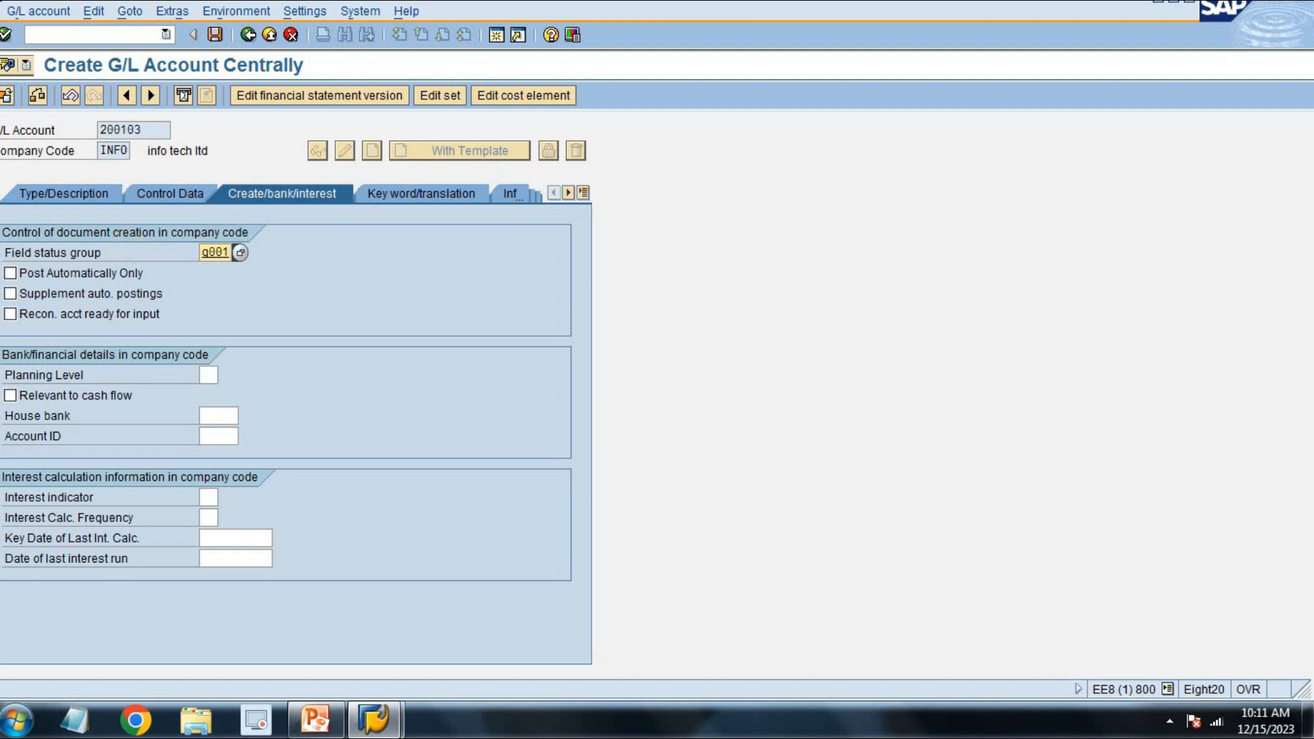
{"action": "left_click", "coordinate": [48, 277]}
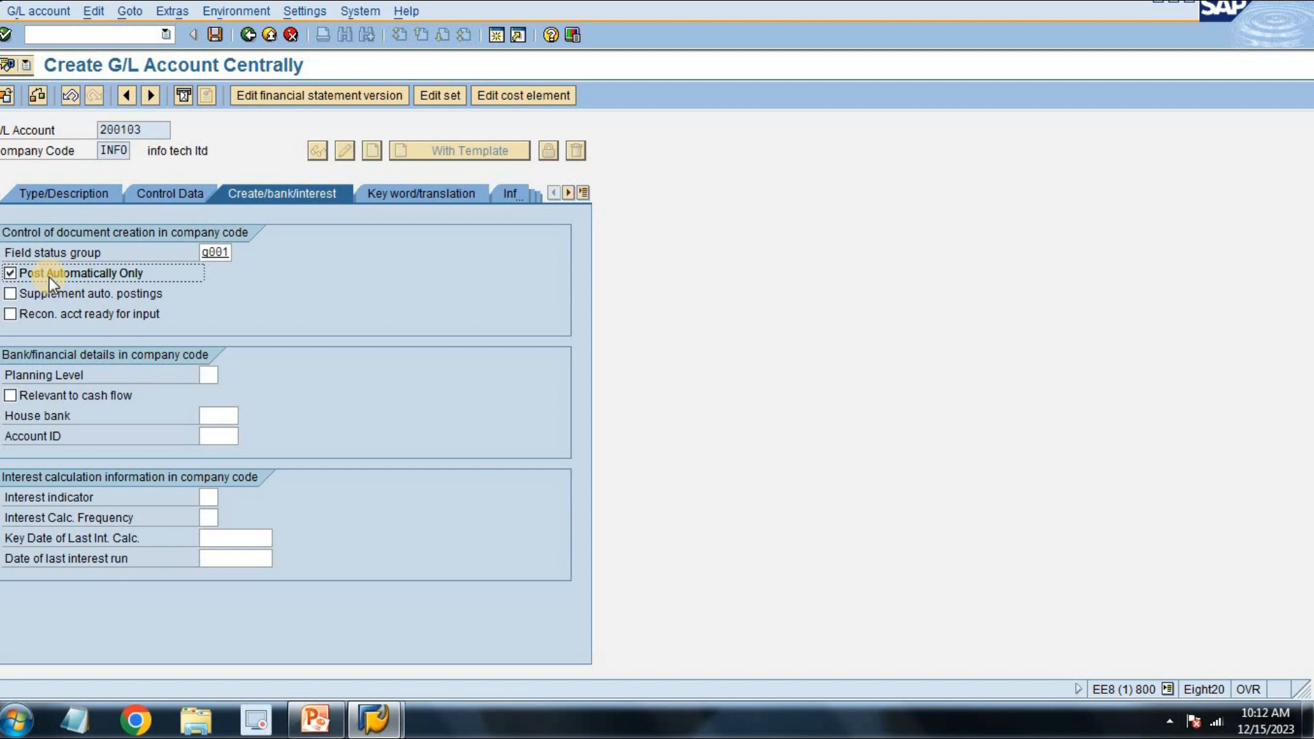
{"action": "key", "text": "ctrl+s"}
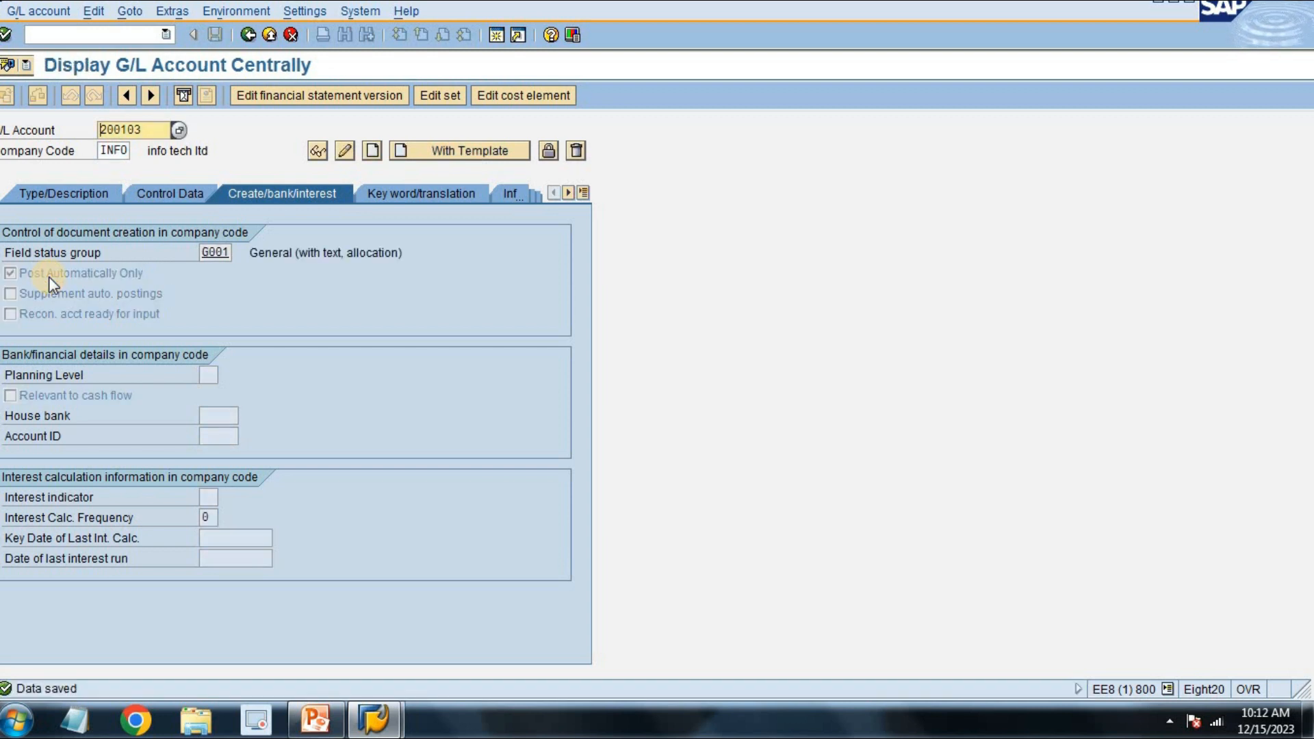
{"action": "key", "text": "F3"}
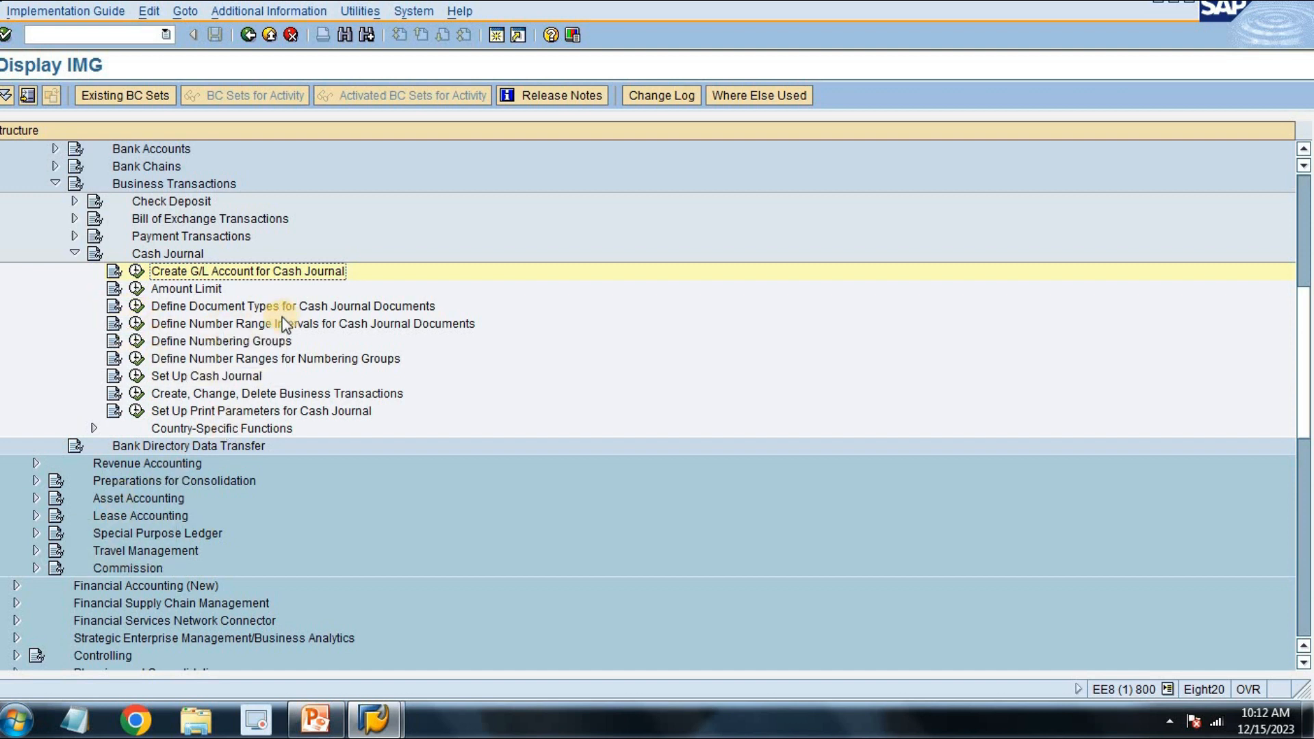
Open number range interval maintenance for cash journal documents in company code INFO
{"action": "left_click", "coordinate": [153, 312]}
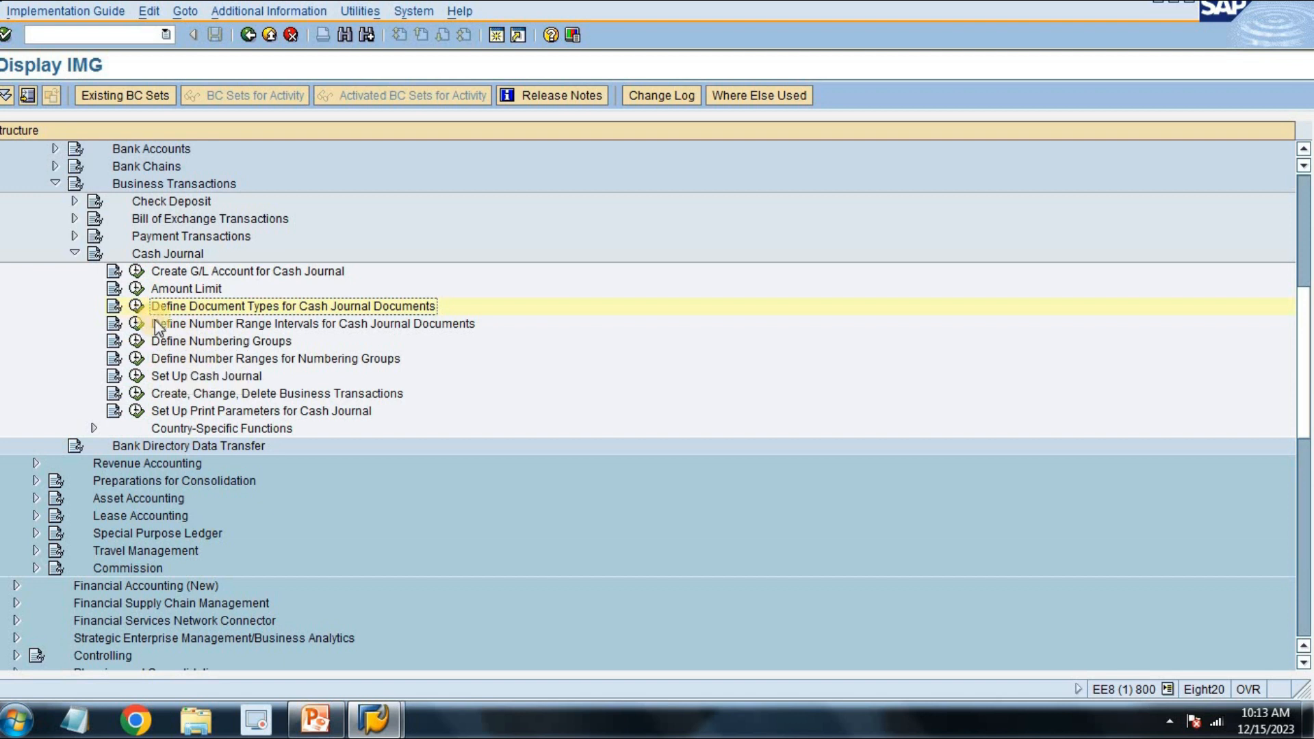
{"action": "left_click", "coordinate": [138, 323]}
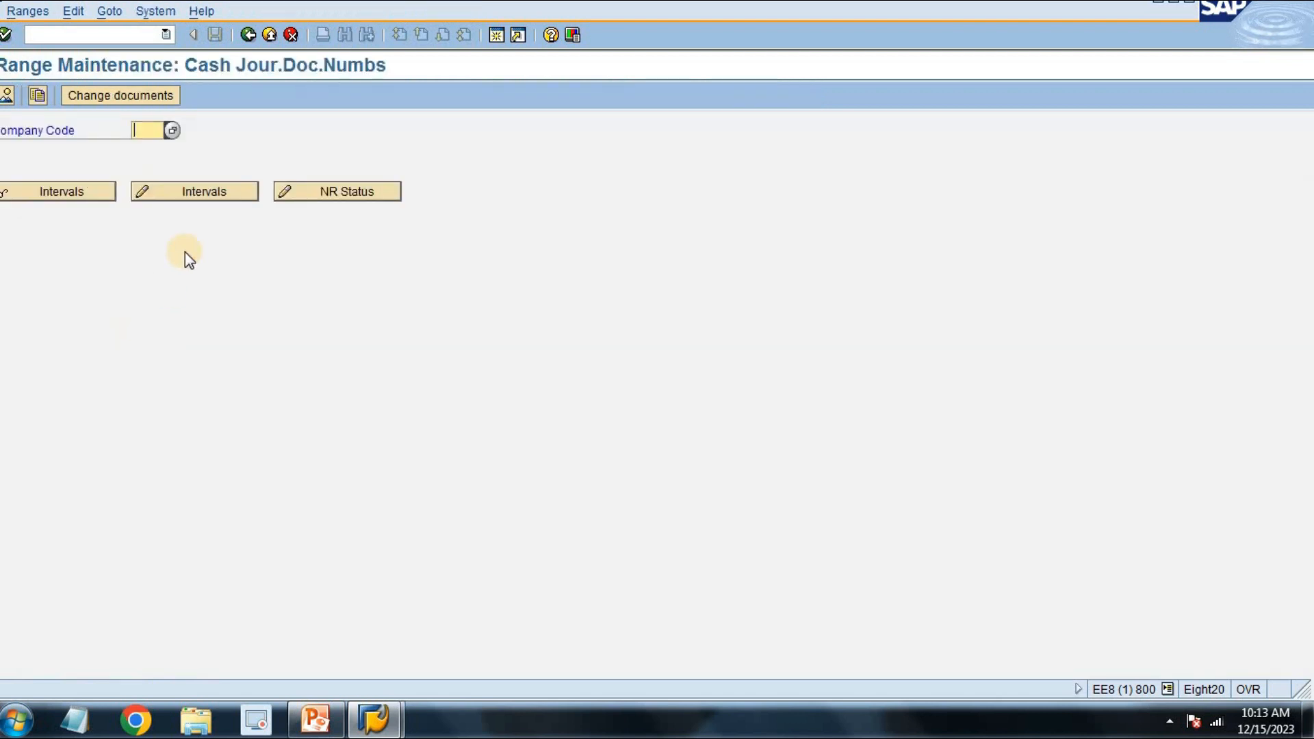
{"action": "type", "text": "info"}
{"action": "key", "text": "Return"}
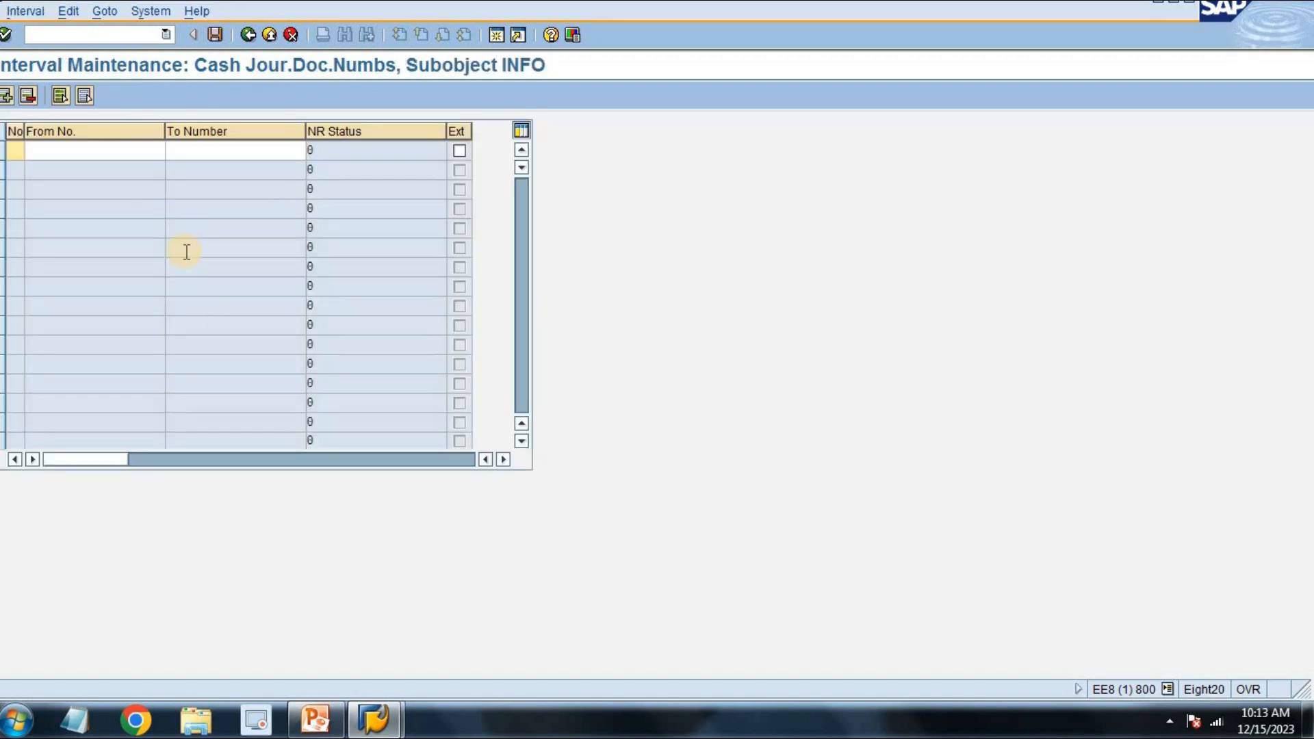
Create number range interval 01 from 1 to 100000 for cash journal documents, save it and return to the IMG
{"action": "type", "text": "01"}
{"action": "key", "text": "Tab"}
{"action": "type", "text": "1"}
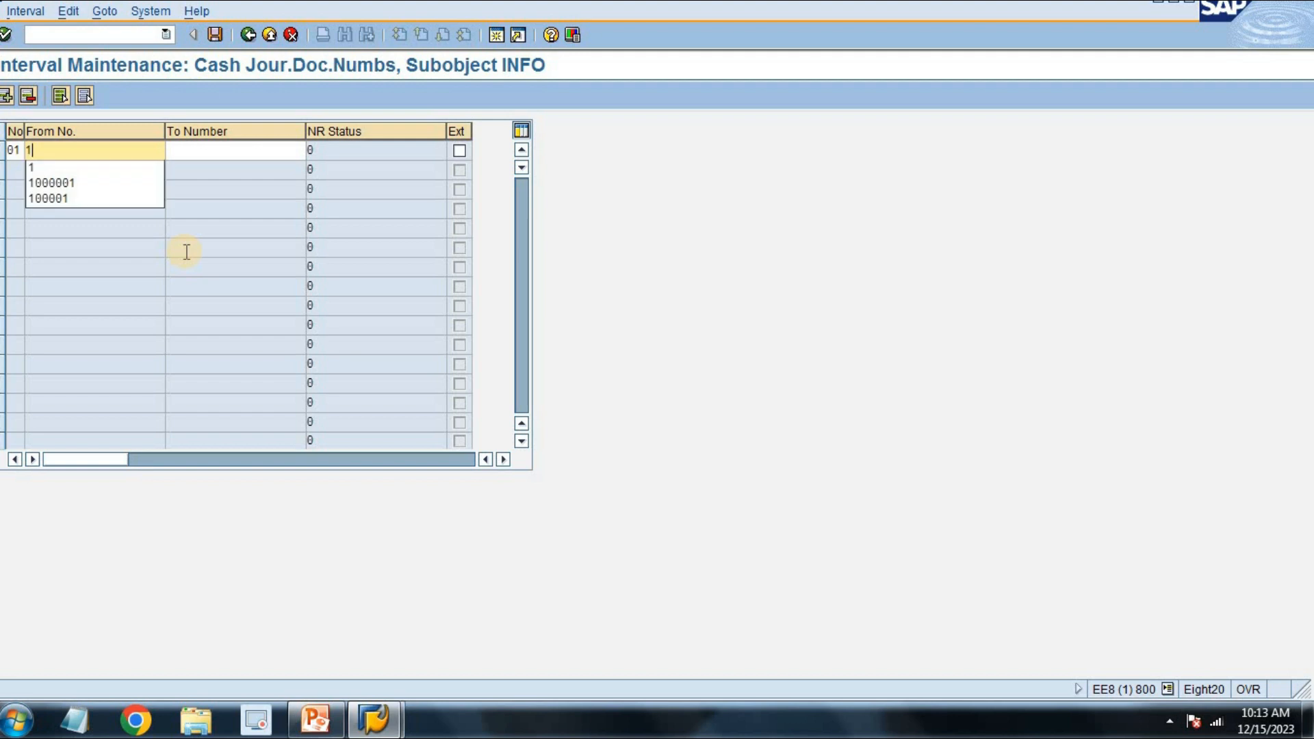
{"action": "key", "text": "Tab"}
{"action": "type", "text": "100000"}
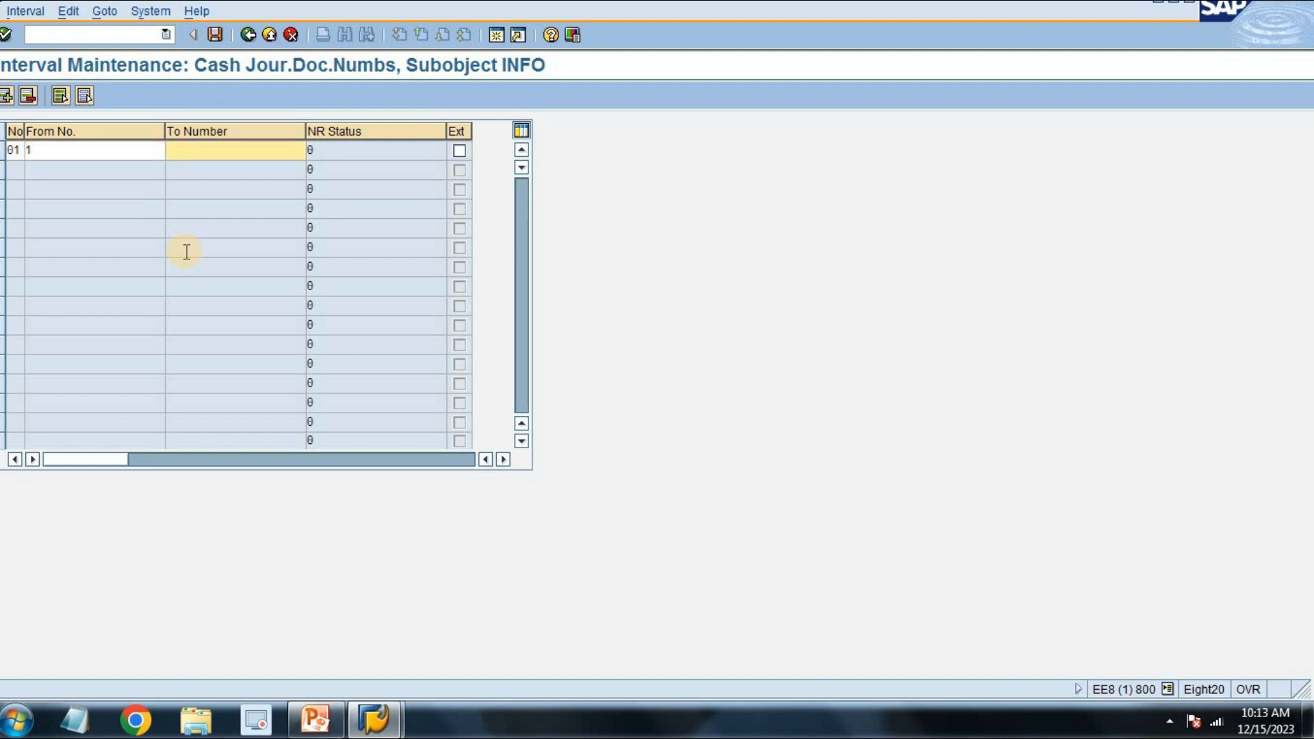
{"action": "key", "text": "Tab"}
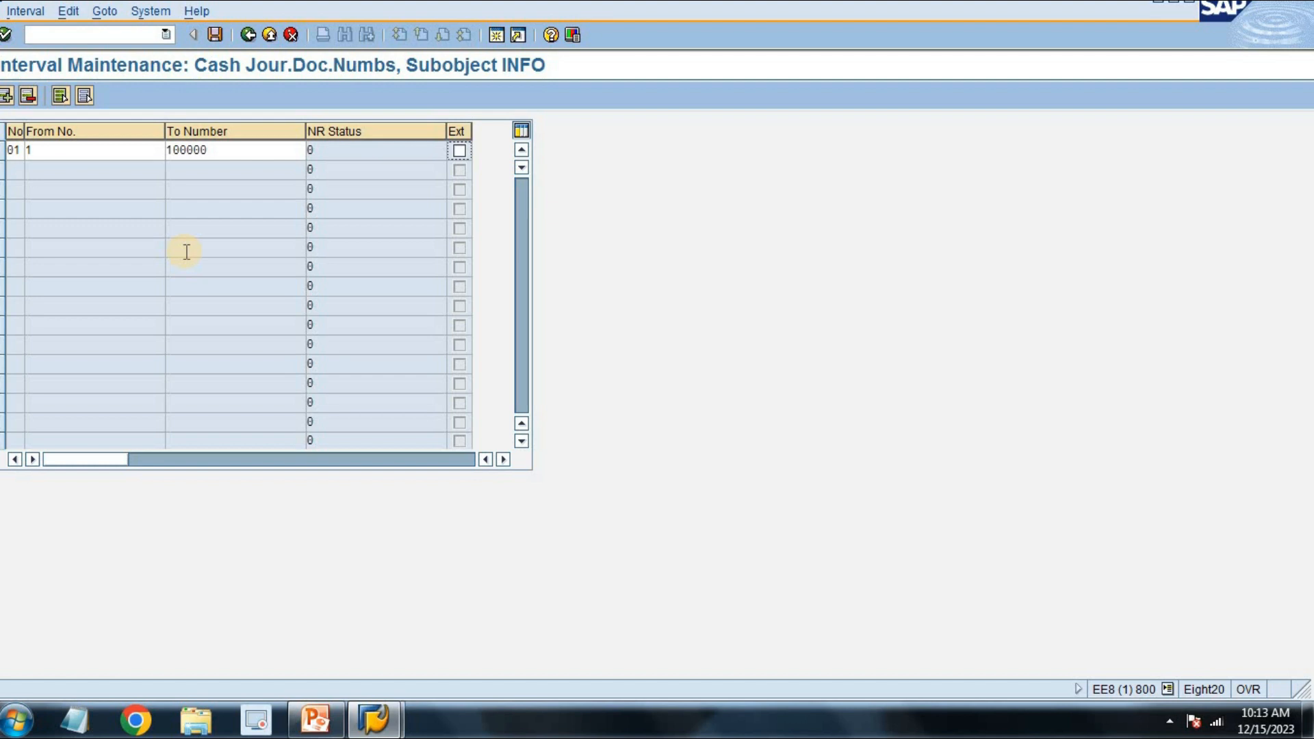
{"action": "key", "text": "ctrl+s"}
{"action": "key", "text": "Return"}
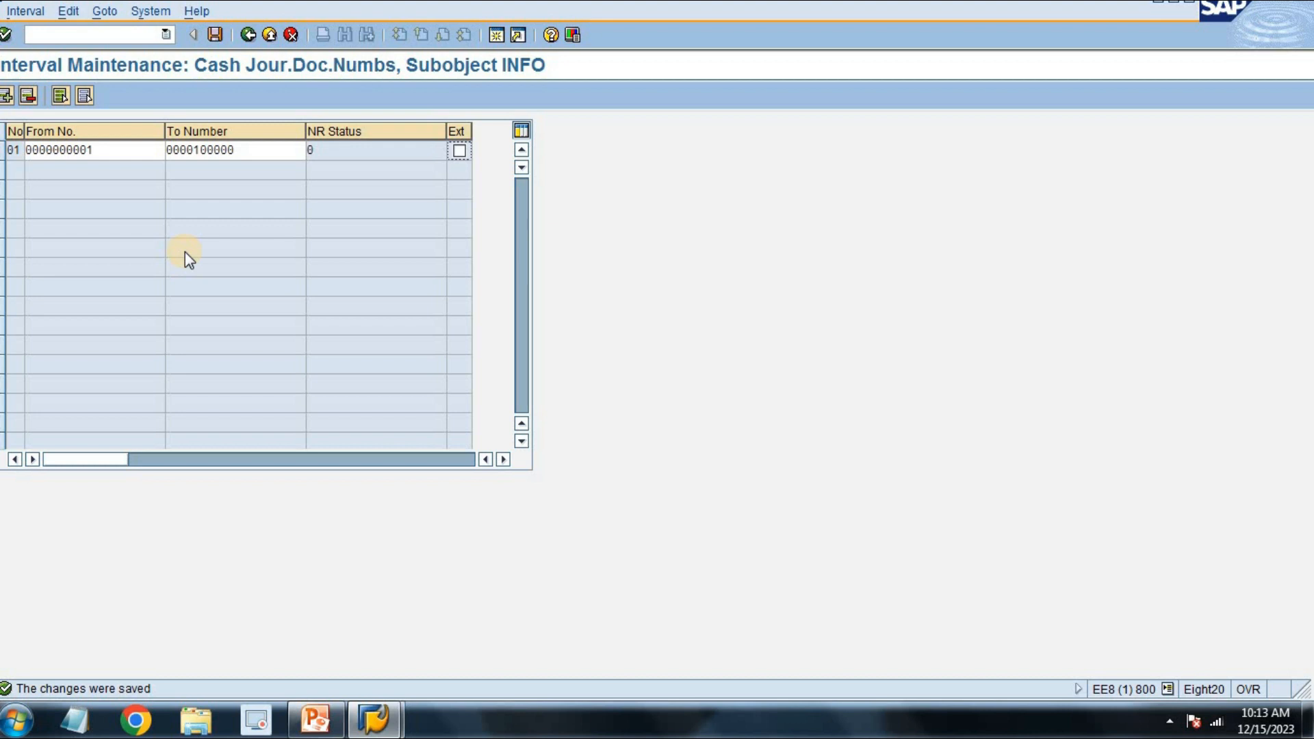
{"action": "key", "text": "F3"}
{"action": "key", "text": "F3"}
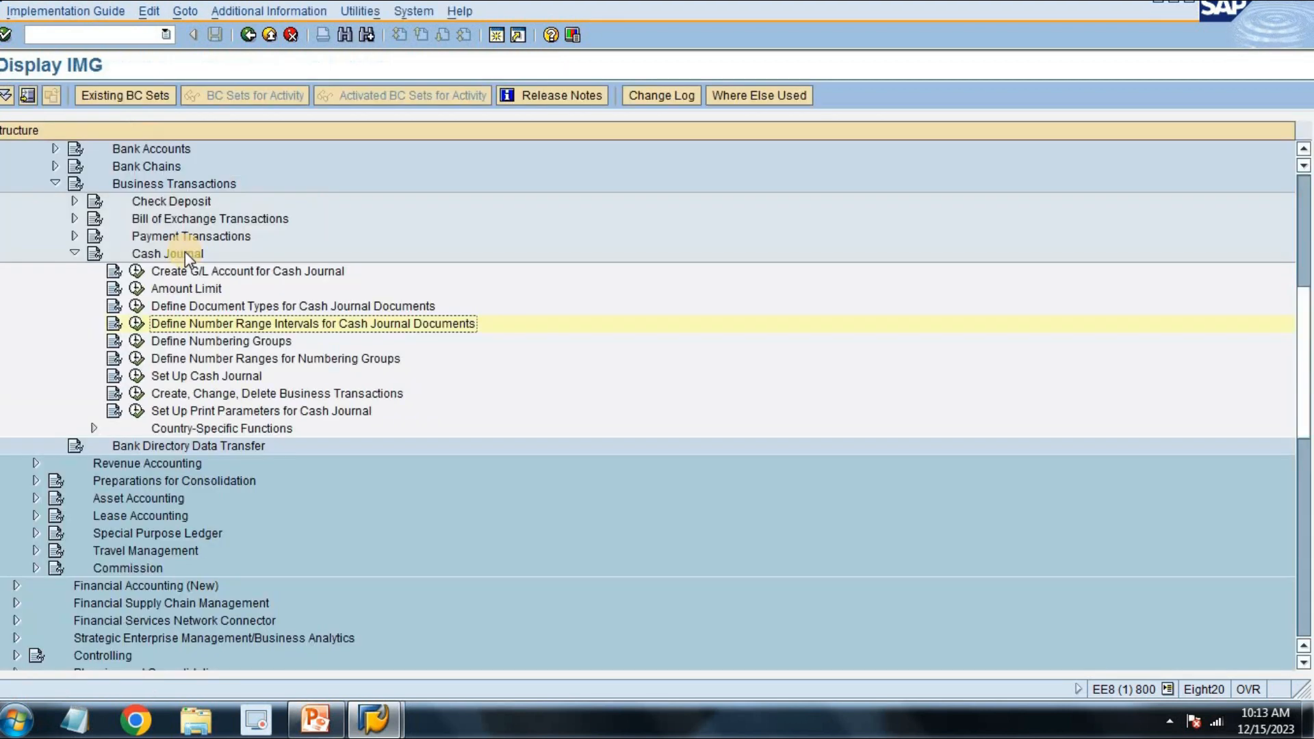
Open the cash journal setup and start a new entry for company code INFO with cash journal number 1
{"action": "mouse_move", "coordinate": [1308, 724]}
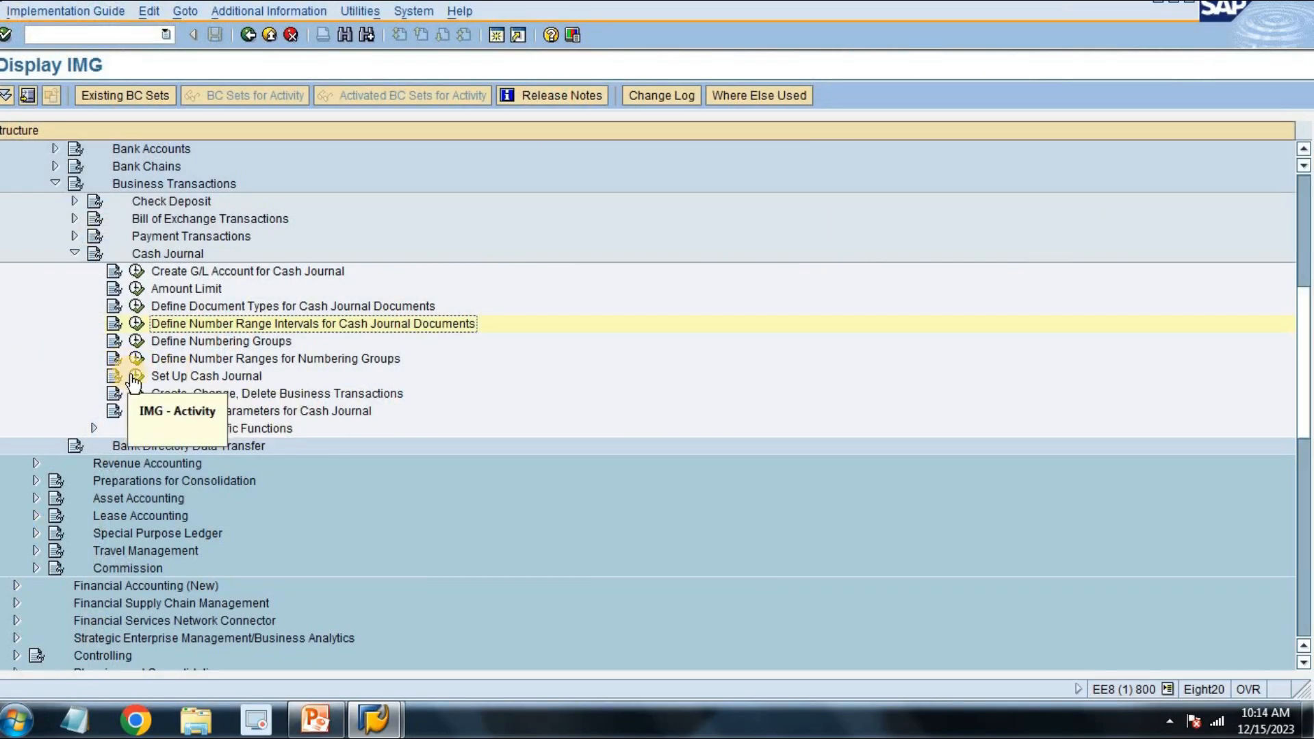
{"action": "left_click", "coordinate": [137, 376]}
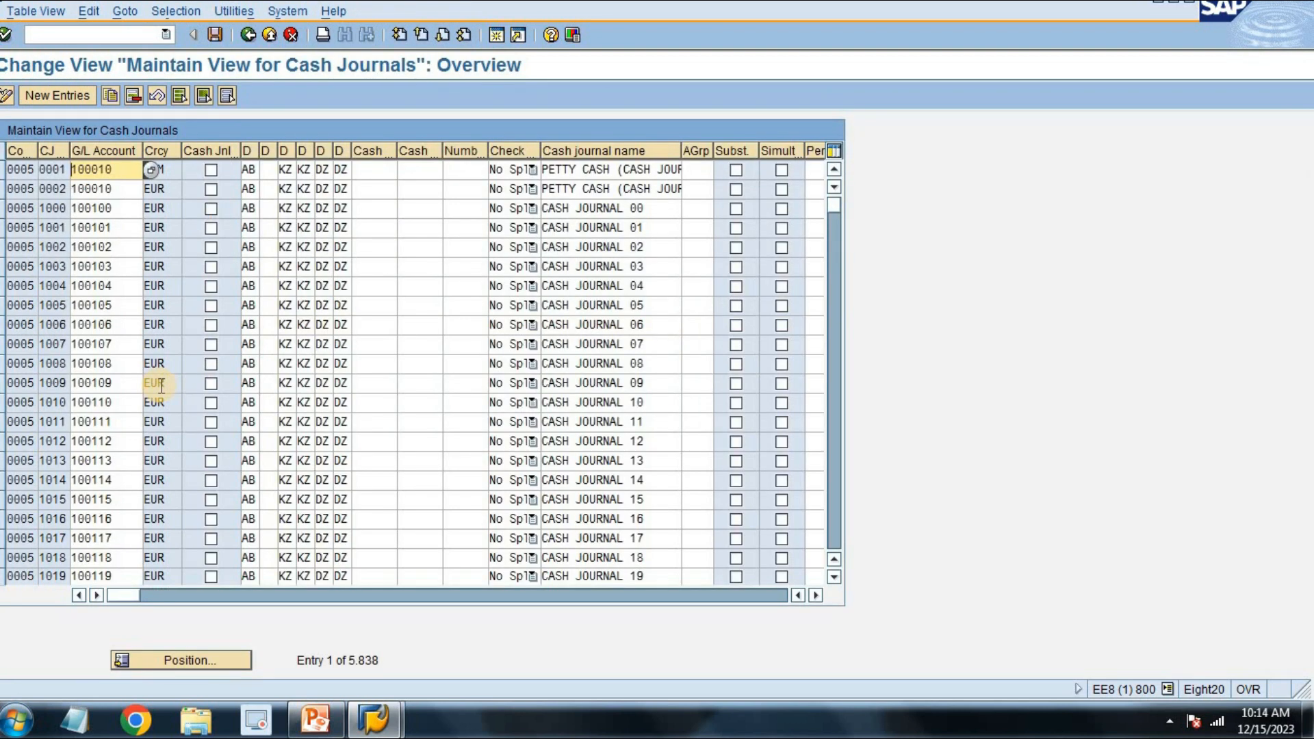
{"action": "left_click", "coordinate": [76, 95]}
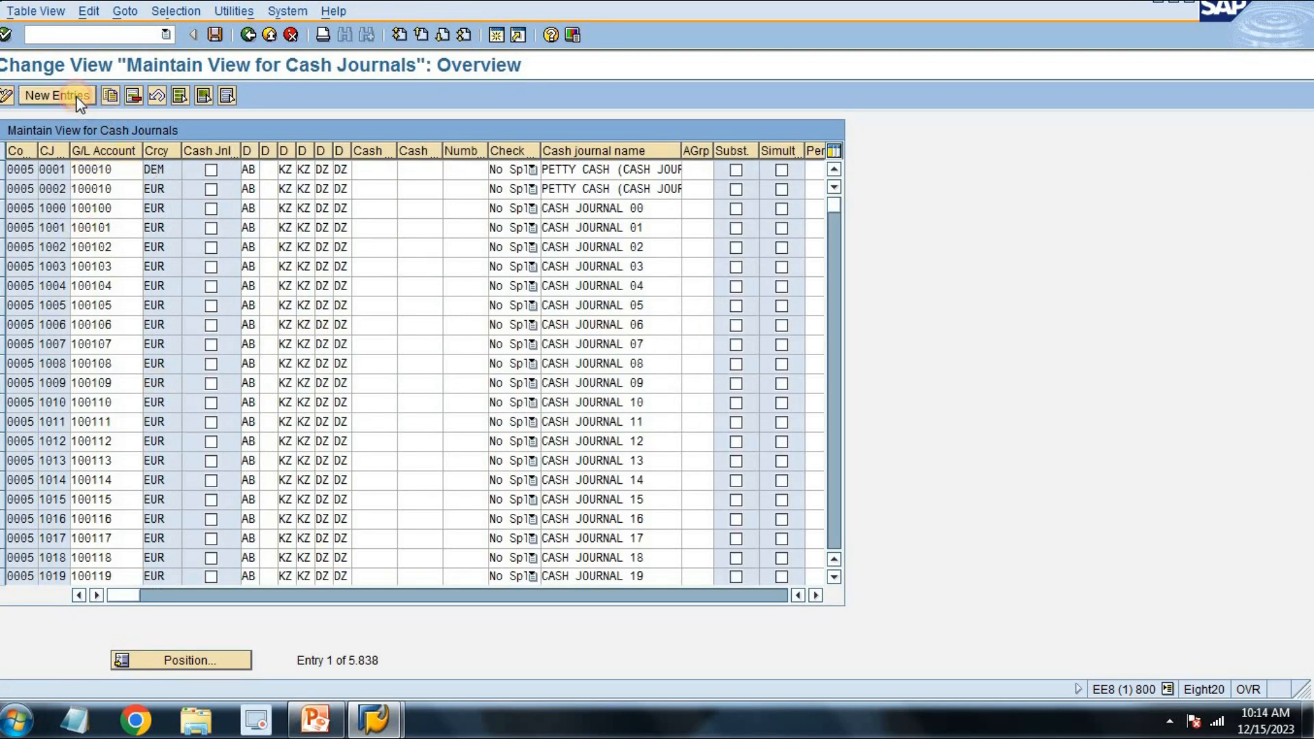
{"action": "type", "text": "1nfo"}
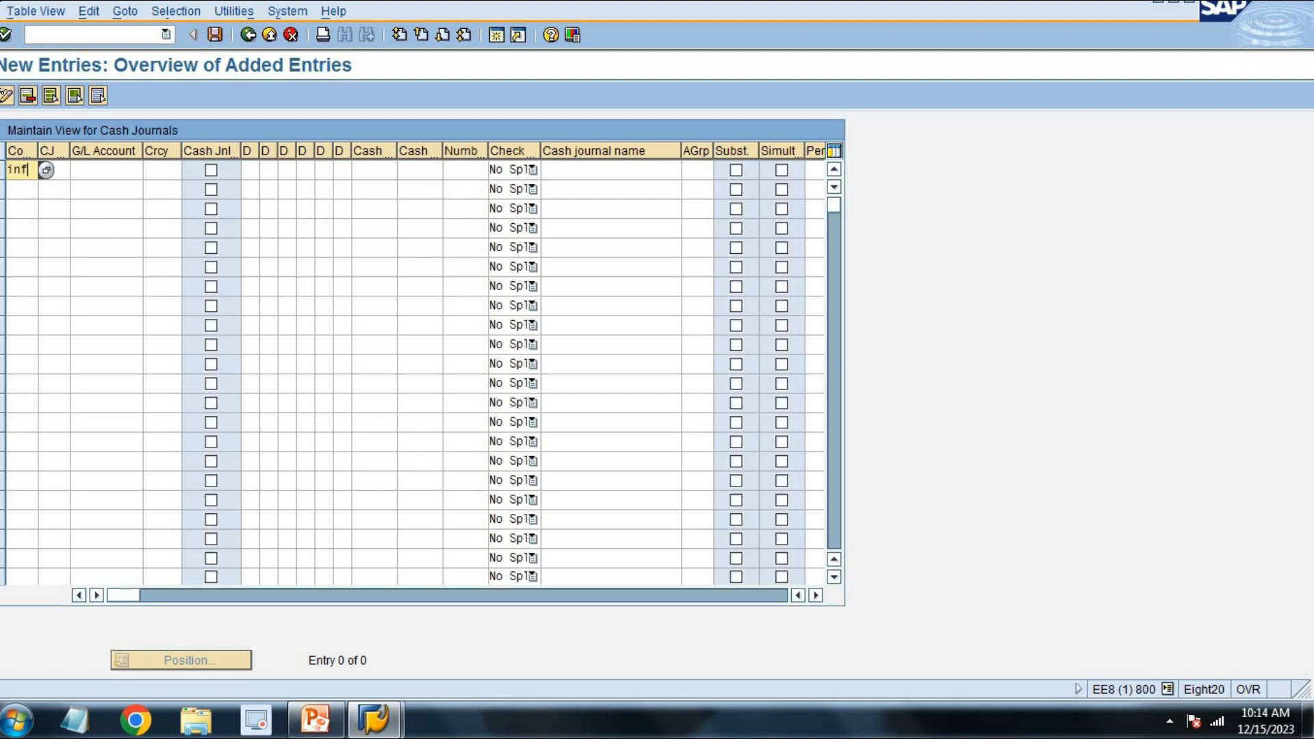
{"action": "key", "text": "Tab"}
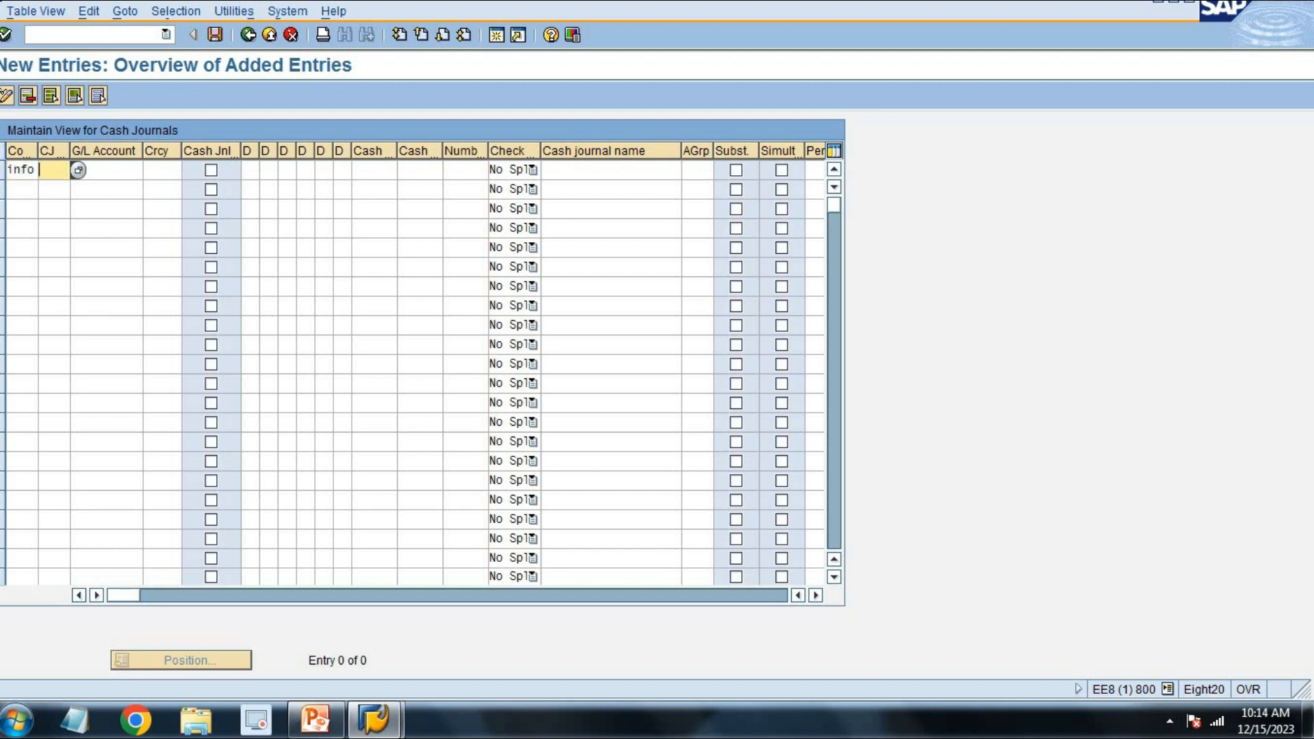
{"action": "left_click", "coordinate": [78, 172]}
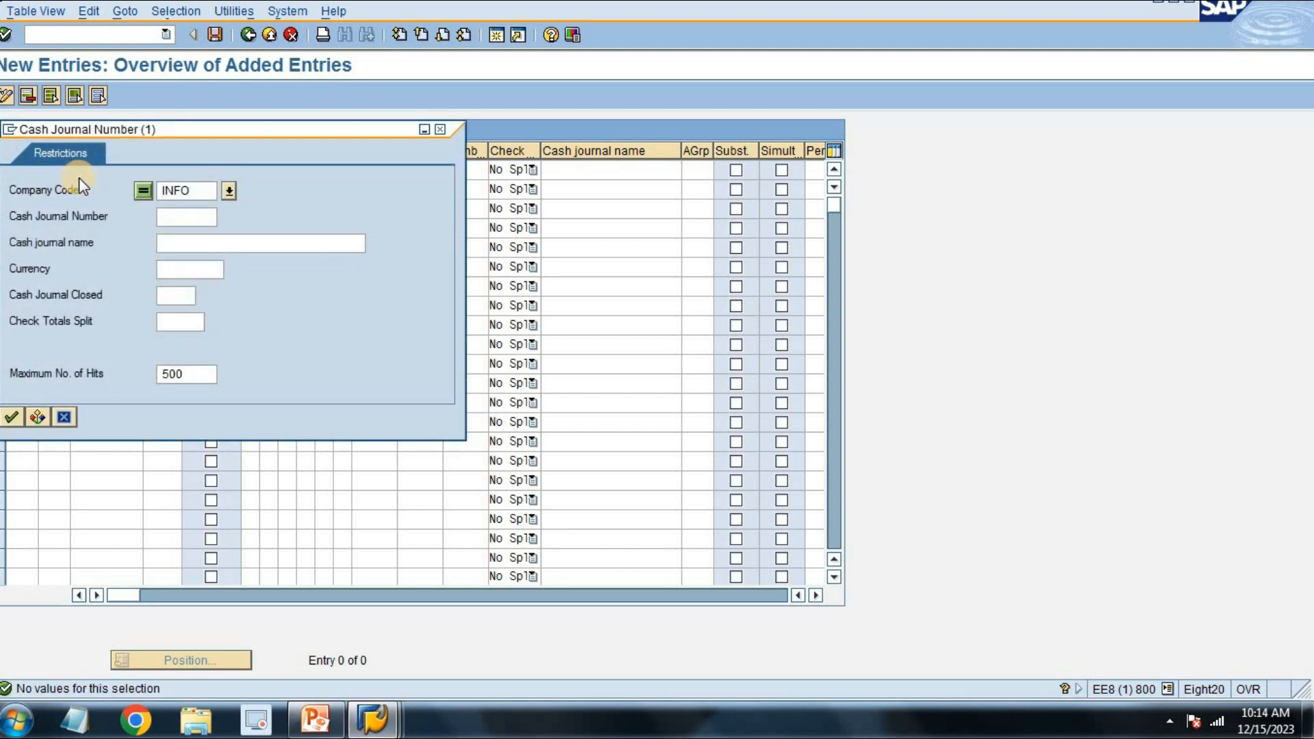
{"action": "key", "text": "Escape"}
{"action": "type", "text": "0"}
{"action": "key", "text": "BackSpace"}
{"action": "type", "text": "1"}
{"action": "key", "text": "Tab"}
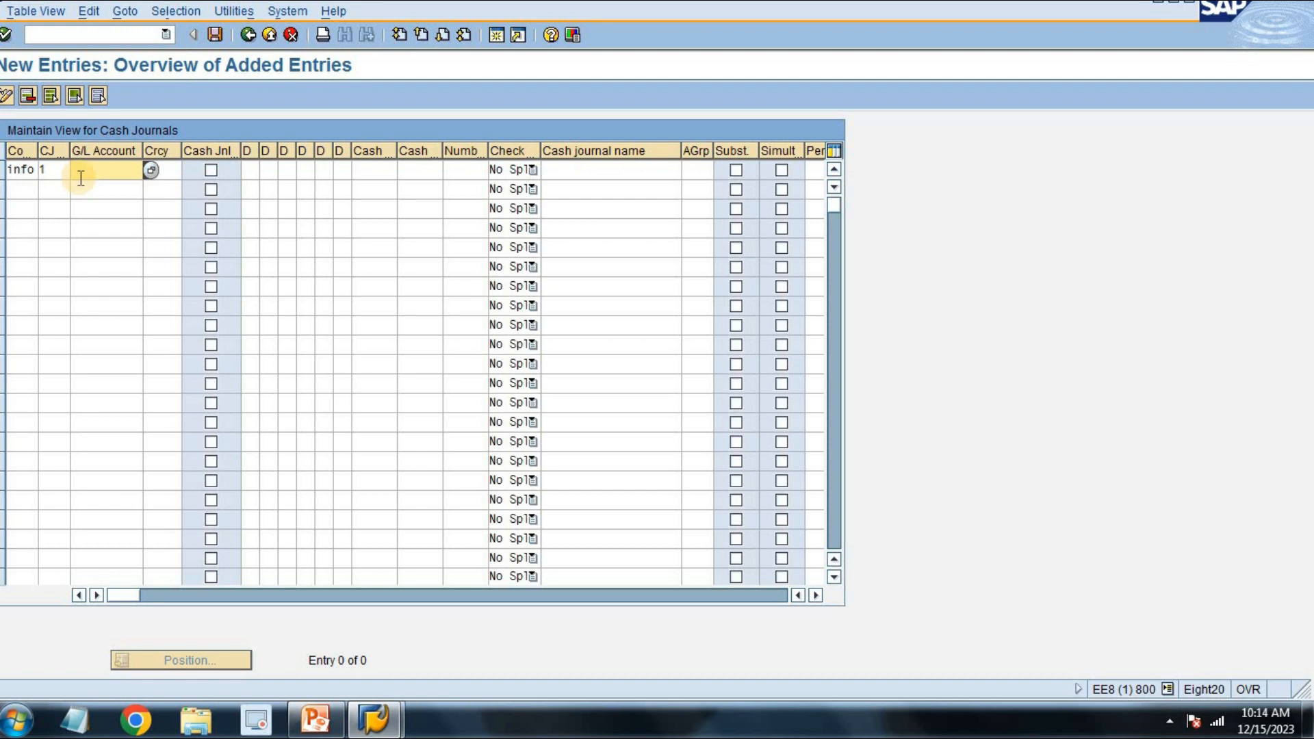
Assign G/L account 200103, petty cash journal a/c, to the new cash journal
{"action": "left_click", "coordinate": [151, 172]}
{"action": "key", "text": "Return"}
{"action": "key", "text": "Down"}
{"action": "key", "text": "Down"}
{"action": "key", "text": "Down"}
{"action": "key", "text": "Down"}
{"action": "key", "text": "Down"}
{"action": "key", "text": "Down"}
{"action": "key", "text": "Down"}
{"action": "key", "text": "Down"}
{"action": "key", "text": "Down"}
{"action": "key", "text": "Down"}
{"action": "key", "text": "Down"}
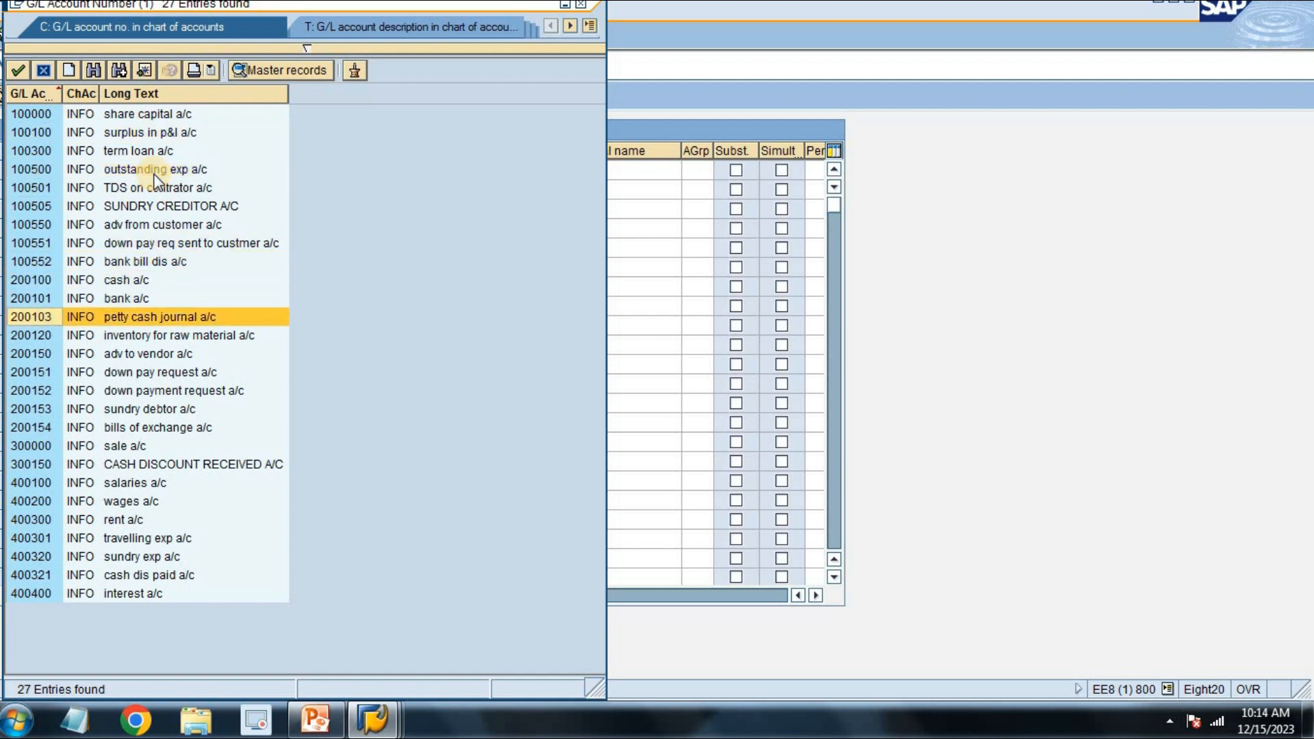
{"action": "key", "text": "Return"}
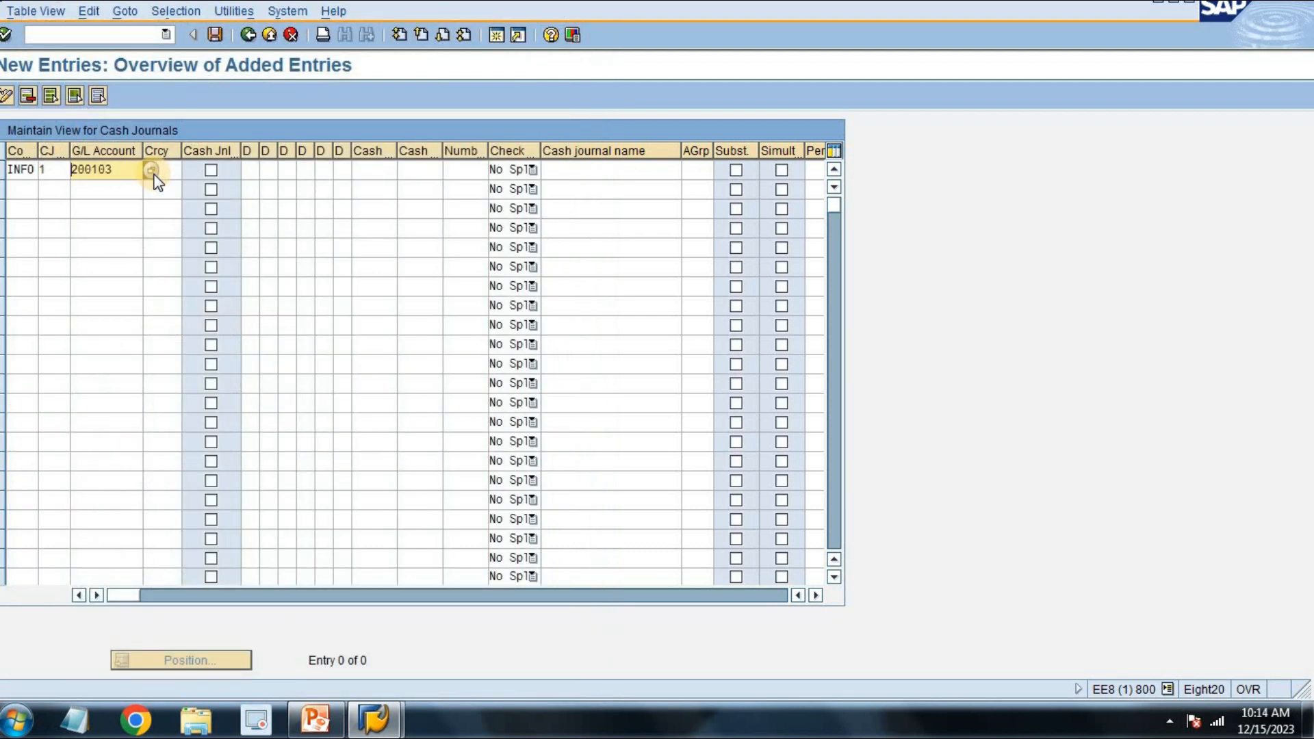
{"action": "key", "text": "Tab"}
{"action": "key", "text": "Tab"}
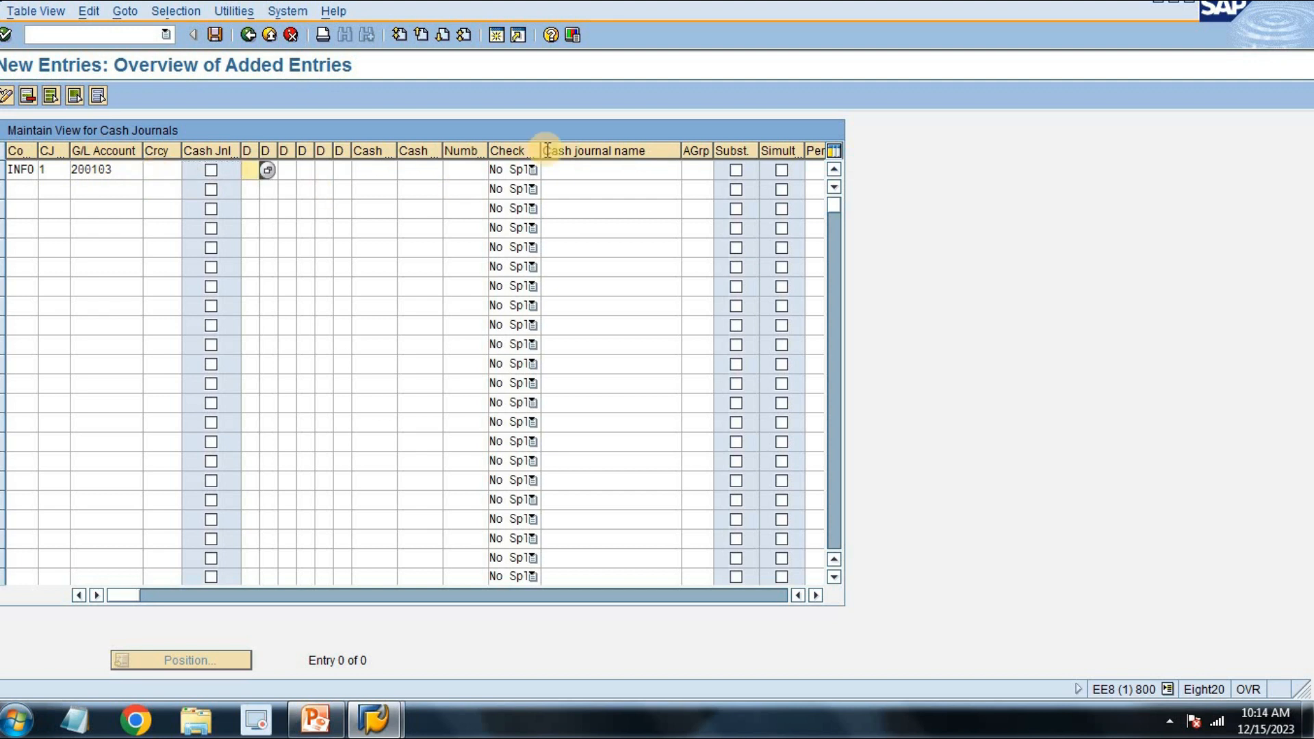
Select AB (Accounting document) as the cash journal's document type for G/L account postings
{"action": "left_click", "coordinate": [267, 171]}
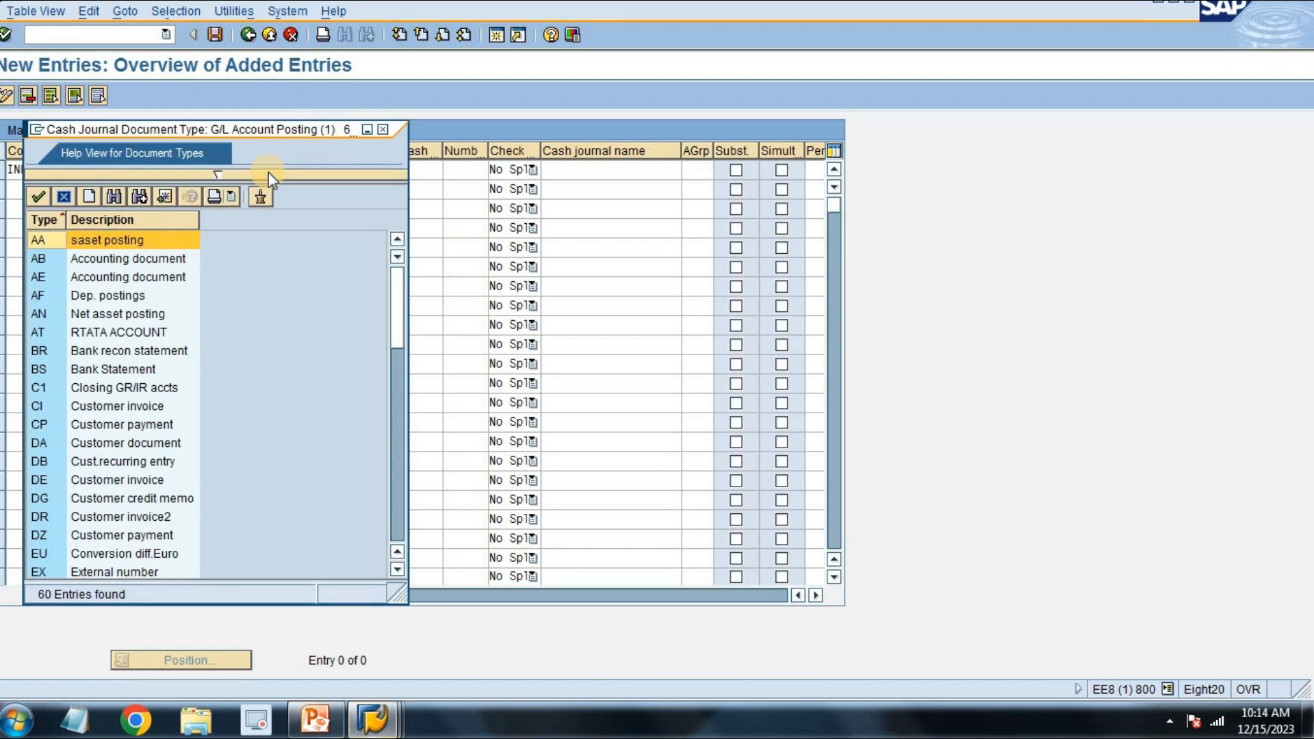
{"action": "left_click", "coordinate": [114, 259]}
{"action": "left_click", "coordinate": [115, 259]}
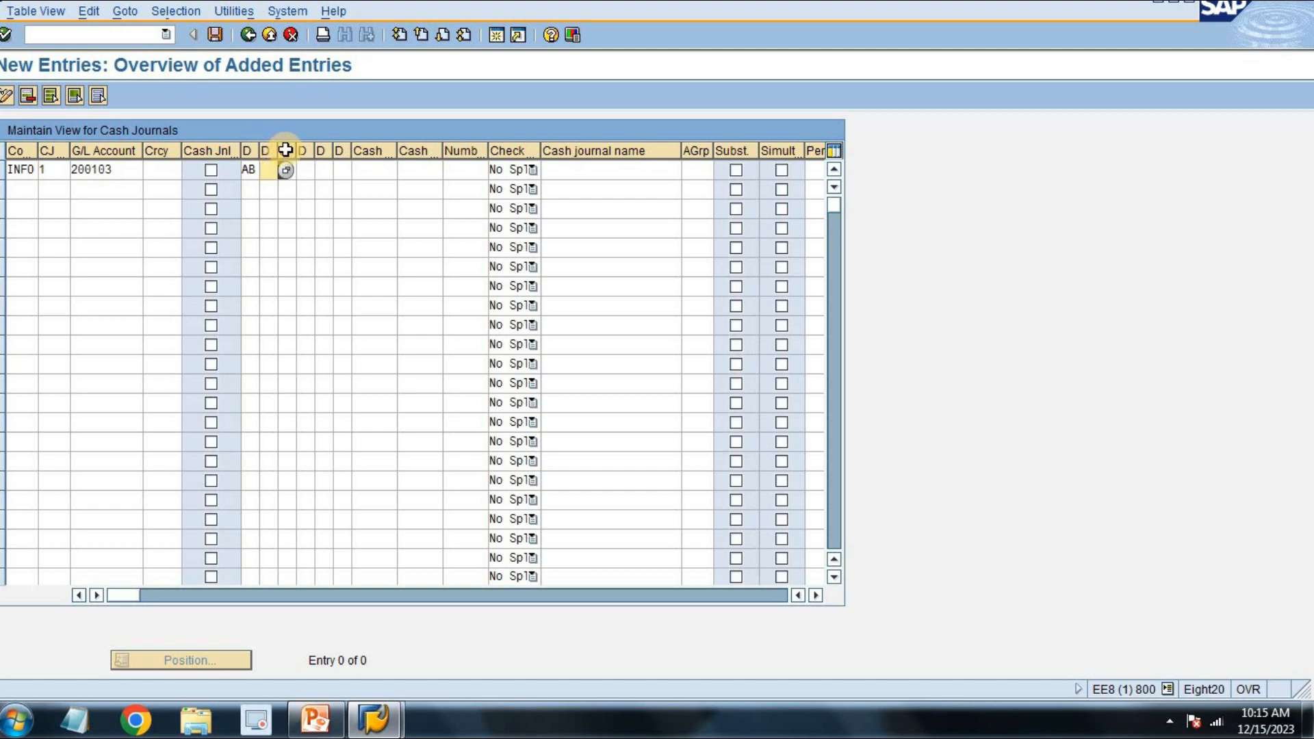
Leave the second document type column blank, enter KZ in the third and fourth and DZ in the fifth and sixth
{"action": "left_click", "coordinate": [286, 170]}
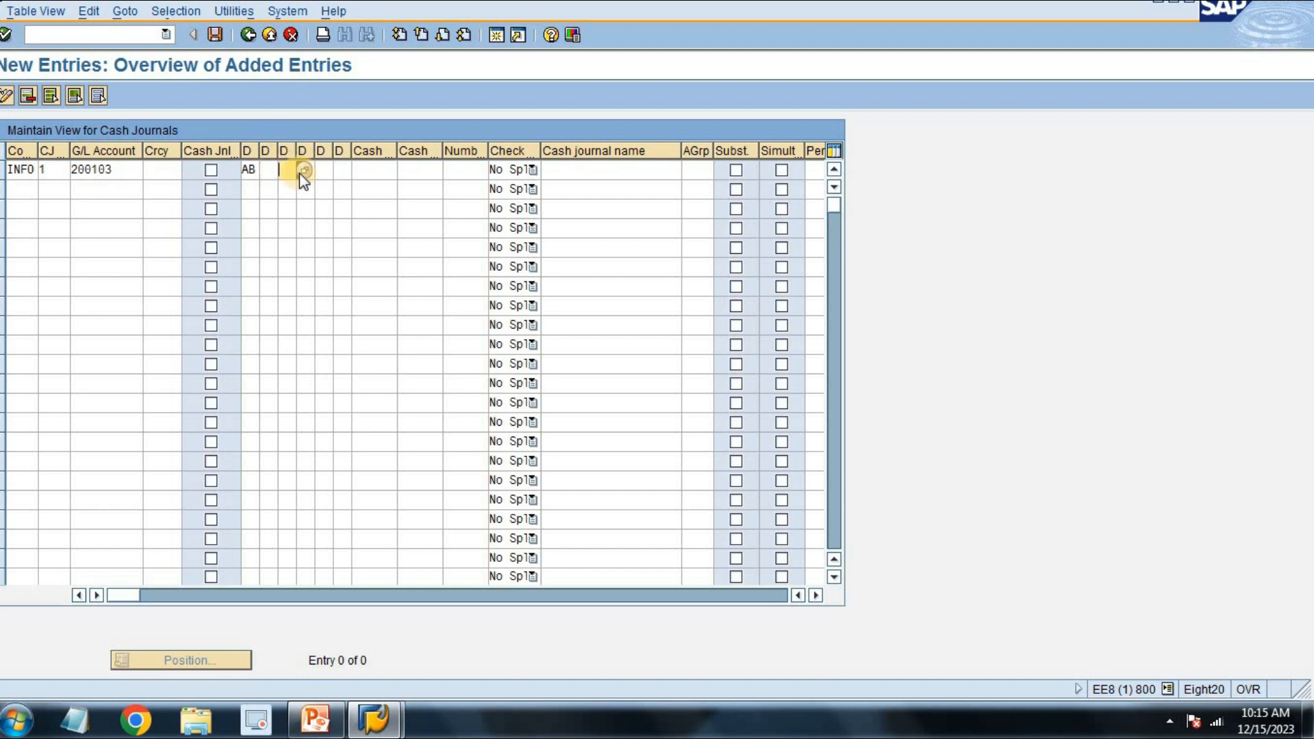
{"action": "type", "text": "KZ"}
{"action": "key", "text": "Tab"}
{"action": "type", "text": "KZ"}
{"action": "key", "text": "Tab"}
{"action": "type", "text": "dz"}
{"action": "key", "text": "Tab"}
{"action": "type", "text": "dz"}
{"action": "key", "text": "Tab"}
Name the cash journal "petty cash book" and submit the entry
{"action": "key", "text": "Tab"}
{"action": "key", "text": "Tab"}
{"action": "key", "text": "Tab"}
{"action": "key", "text": "Tab"}
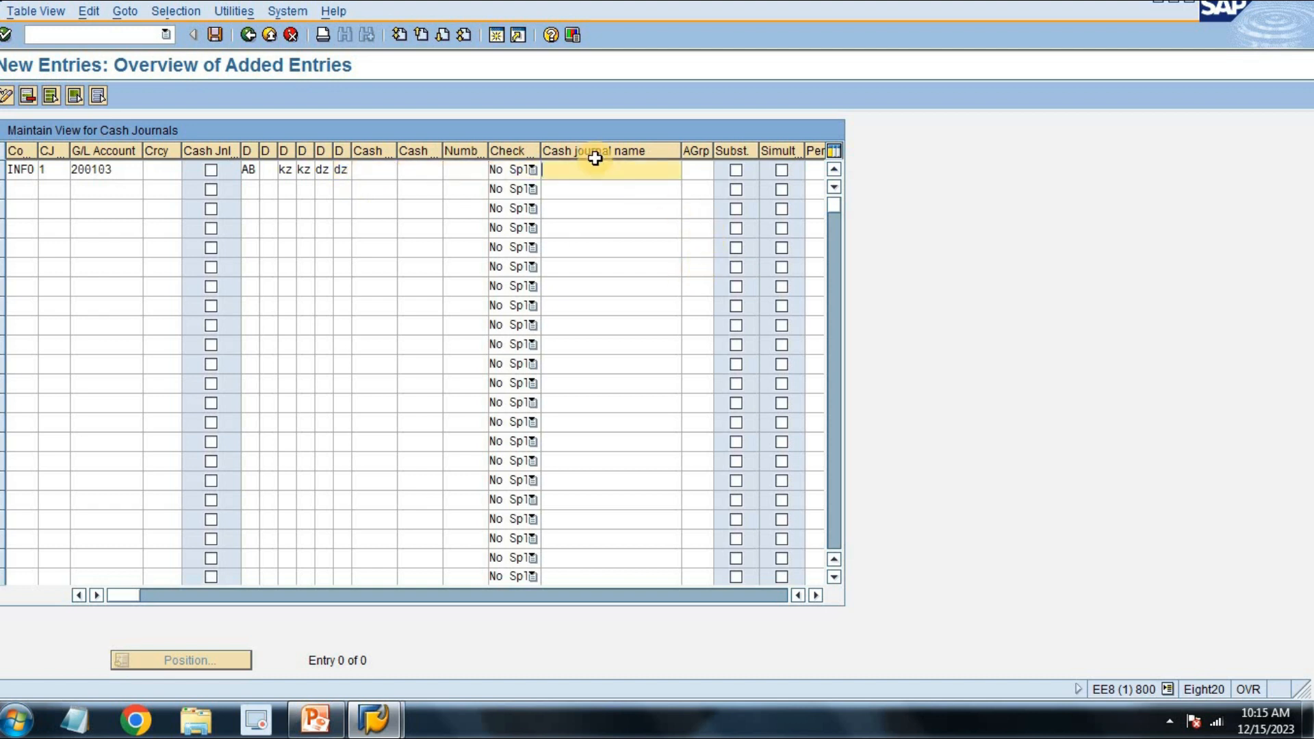
{"action": "type", "text": "petty"}
{"action": "key", "text": "BackSpace"}
{"action": "key", "text": "BackSpace"}
{"action": "key", "text": "BackSpace"}
{"action": "key", "text": "BackSpace"}
{"action": "key", "text": "BackSpace"}
{"action": "type", "text": "petty cash book"}
{"action": "key", "text": "Return"}
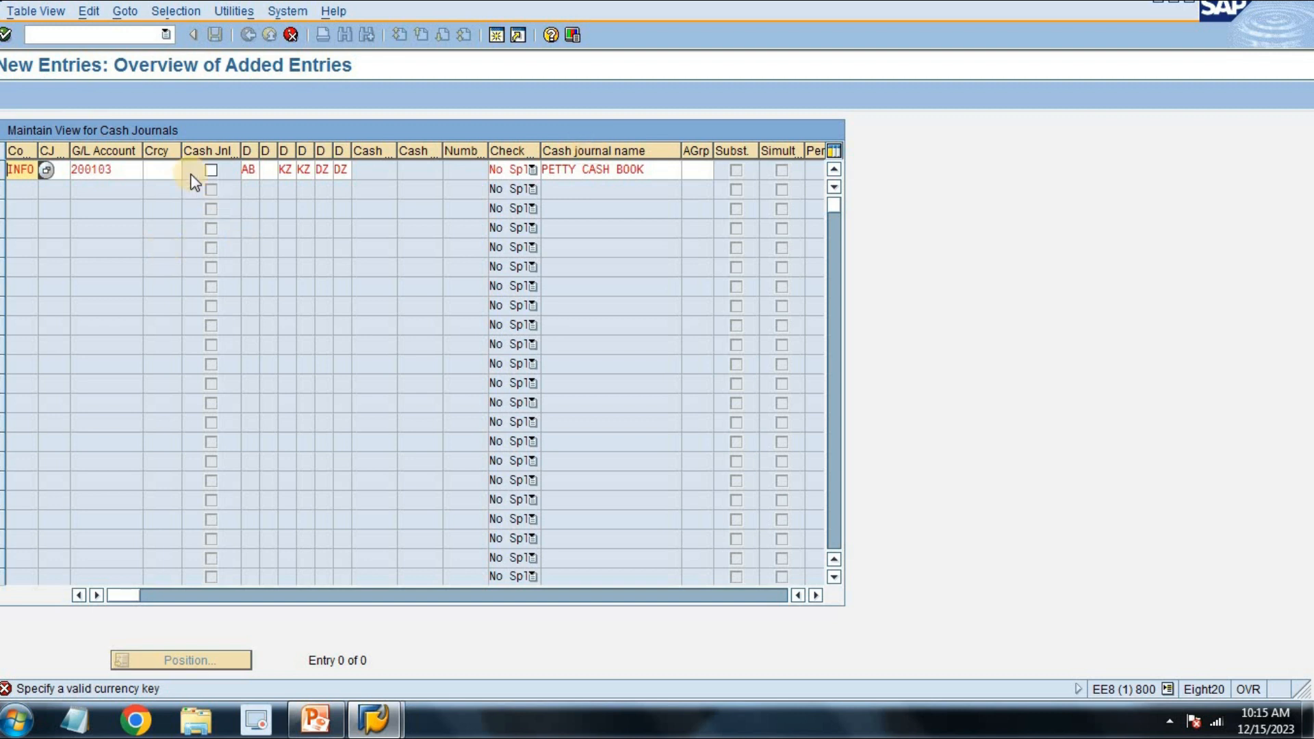
Set the cash journal's currency to INR, save the entry and return to the IMG
{"action": "type", "text": "1"}
{"action": "left_click", "coordinate": [153, 176]}
{"action": "type", "text": "inr"}
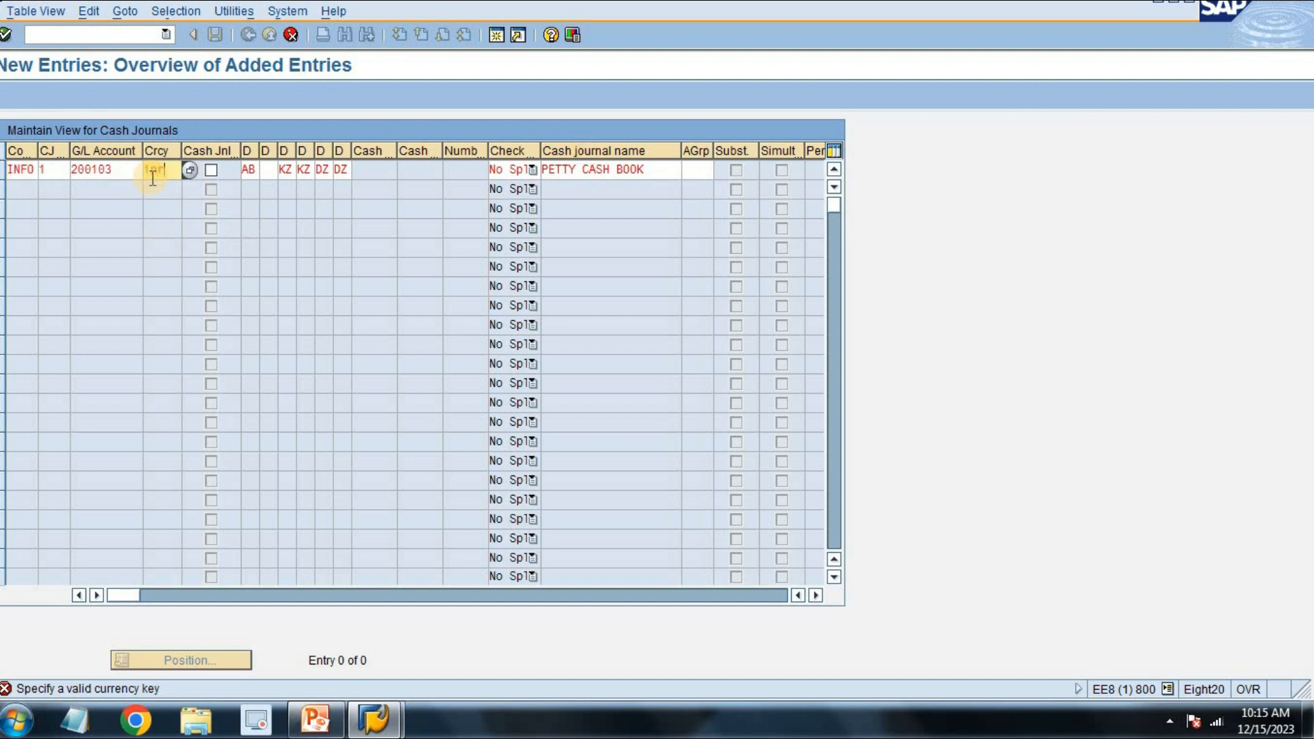
{"action": "key", "text": "Return"}
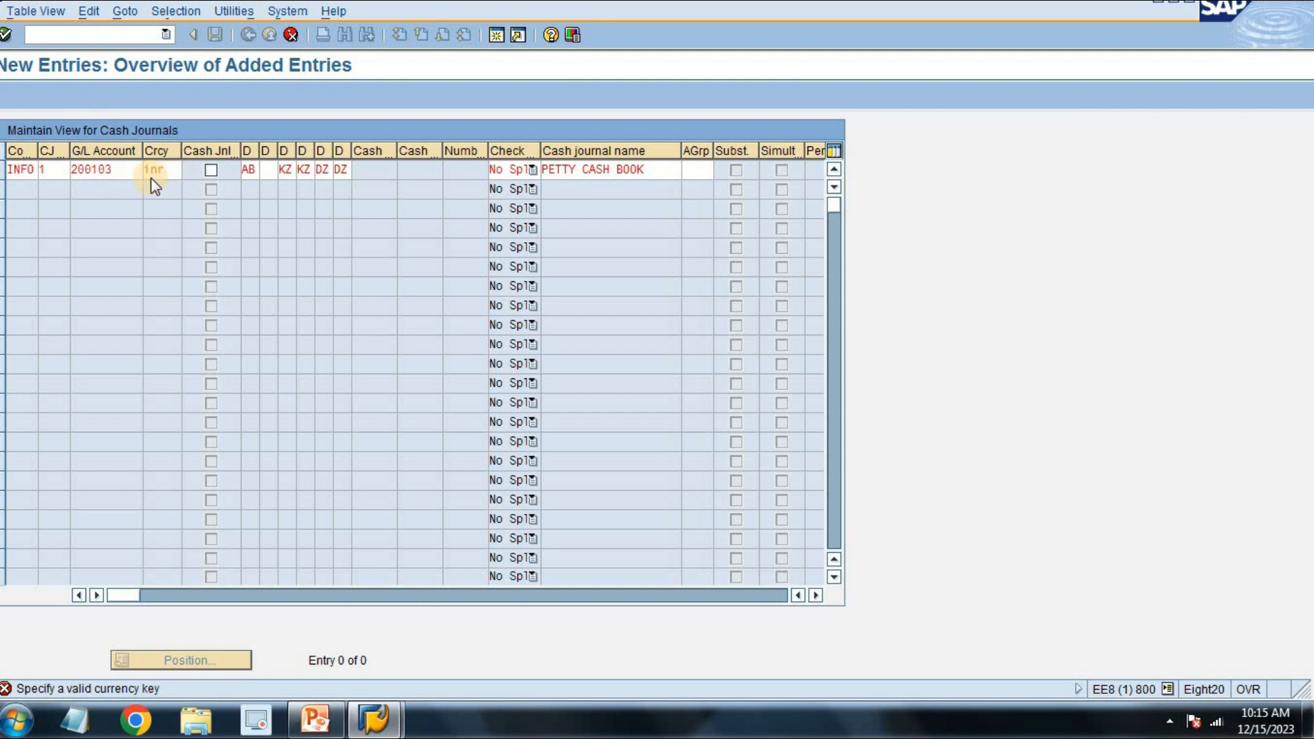
{"action": "key", "text": "Return"}
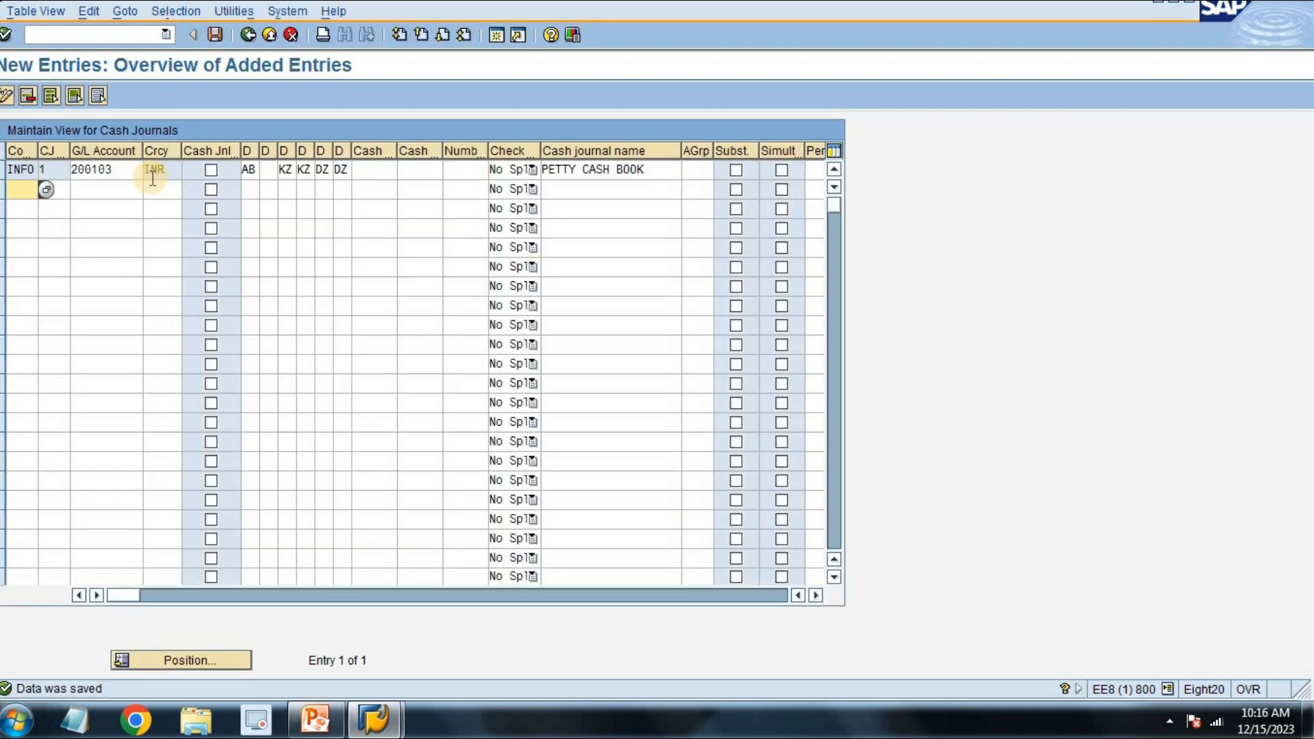
{"action": "left_click", "coordinate": [251, 37]}
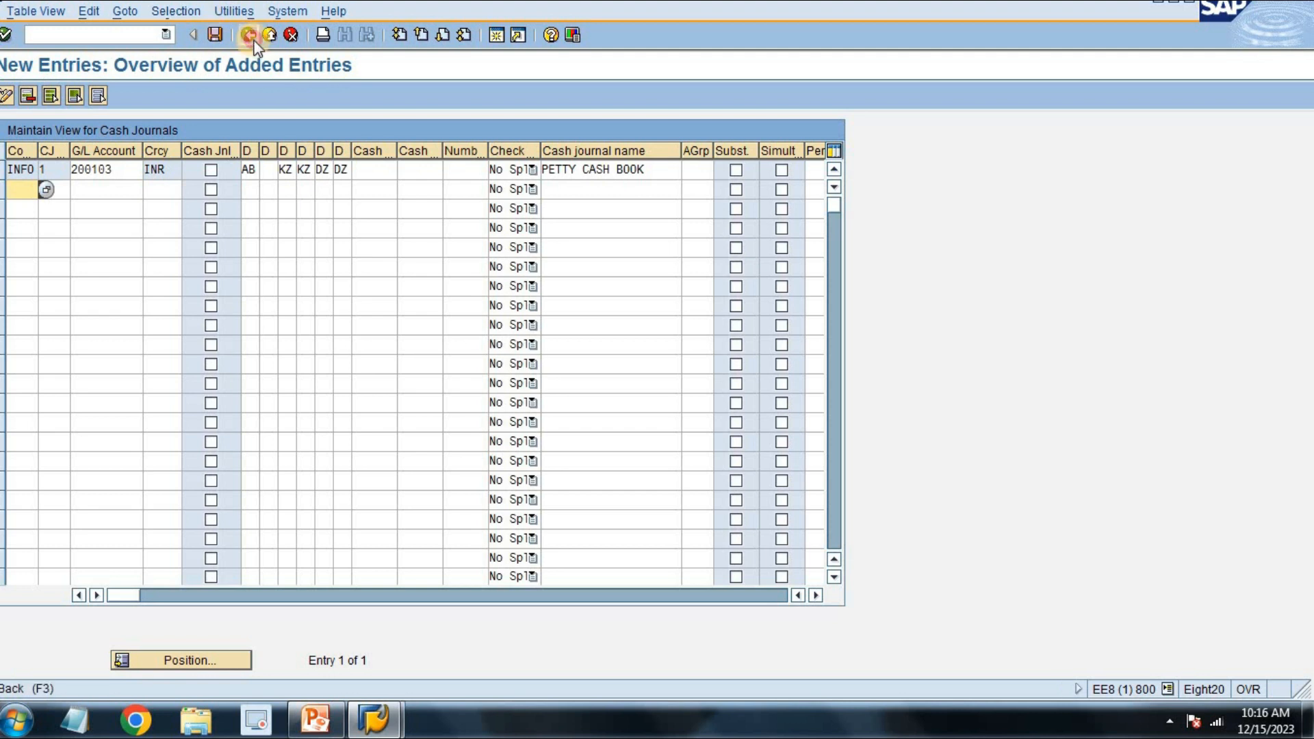
{"action": "left_click", "coordinate": [254, 43]}
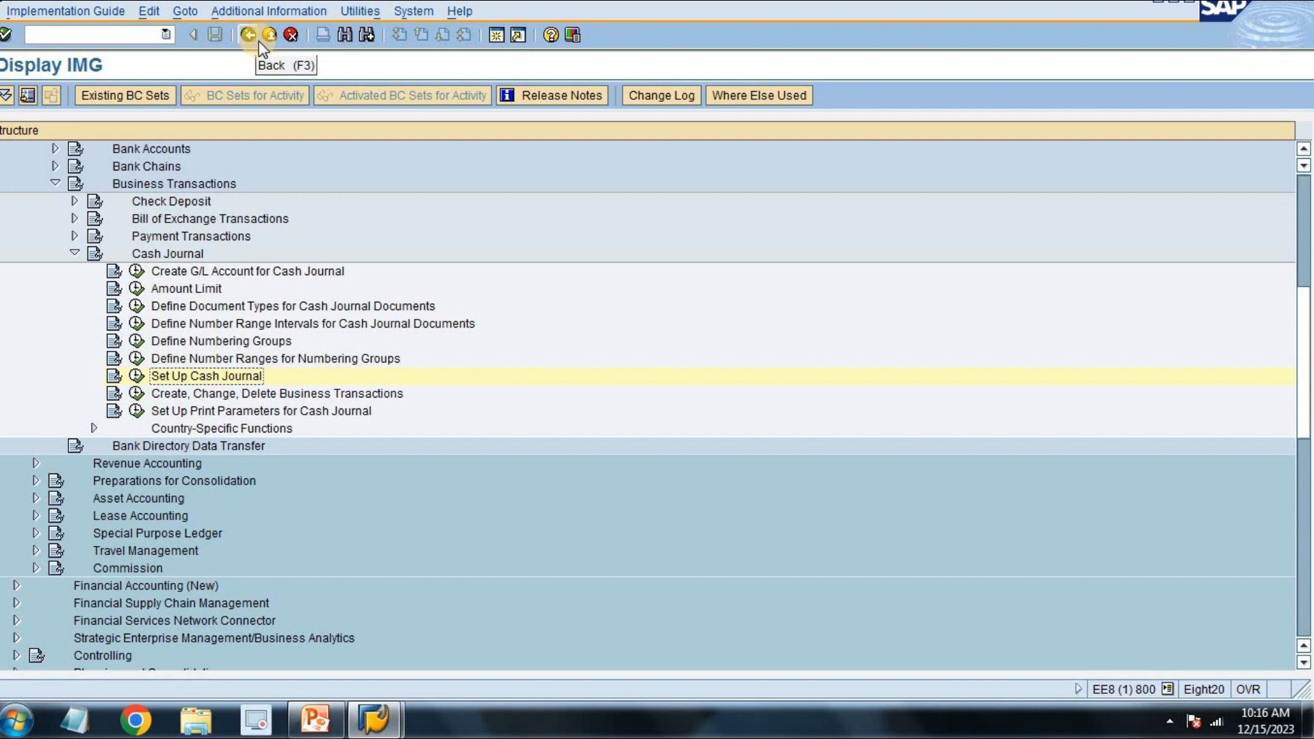
Open cash journal business transaction maintenance and add a new entry for company code INFO with transaction type R (Revenue)
{"action": "left_click", "coordinate": [137, 394]}
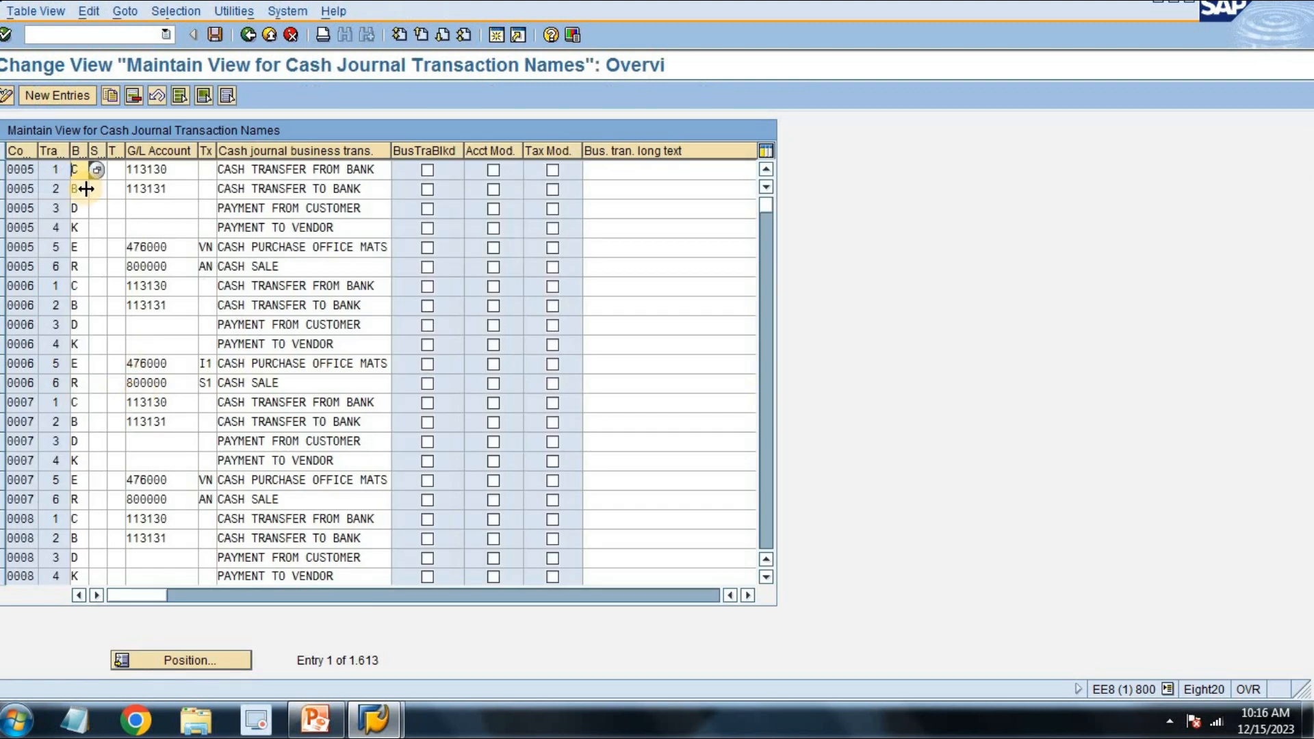
{"action": "left_click", "coordinate": [51, 97]}
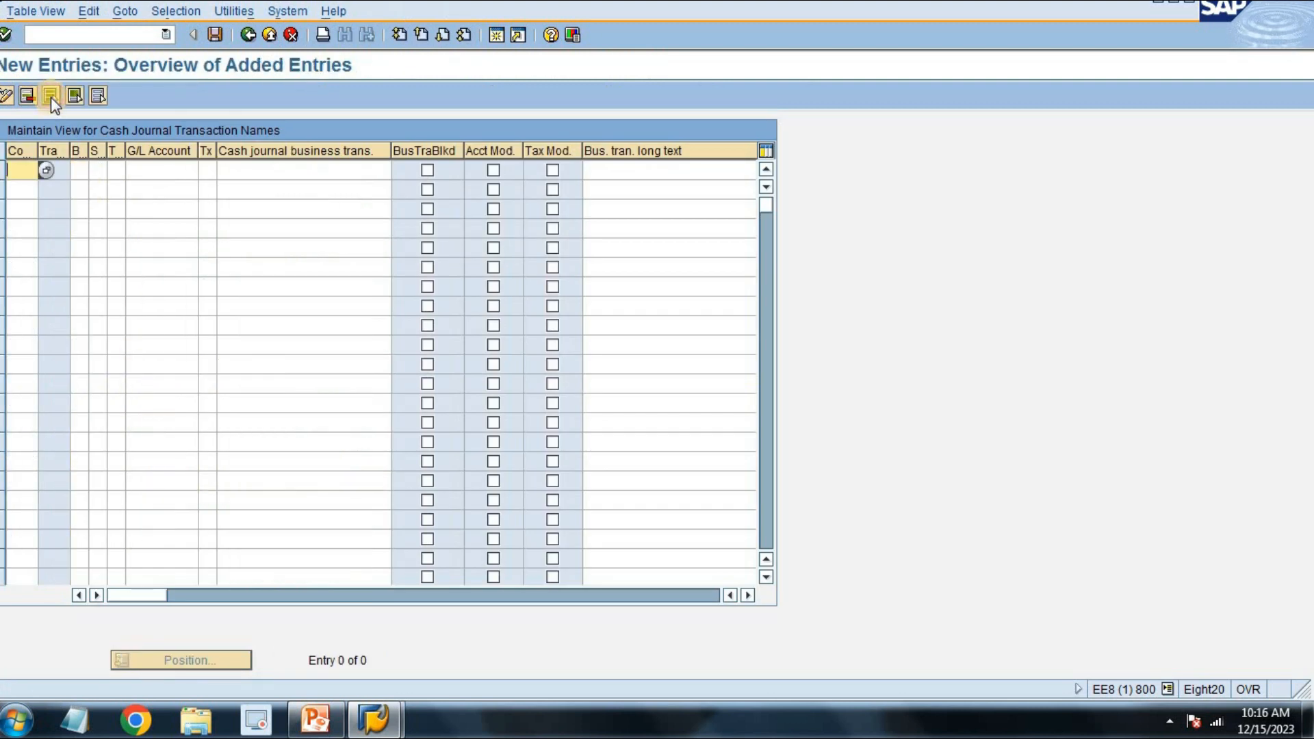
{"action": "type", "text": "info"}
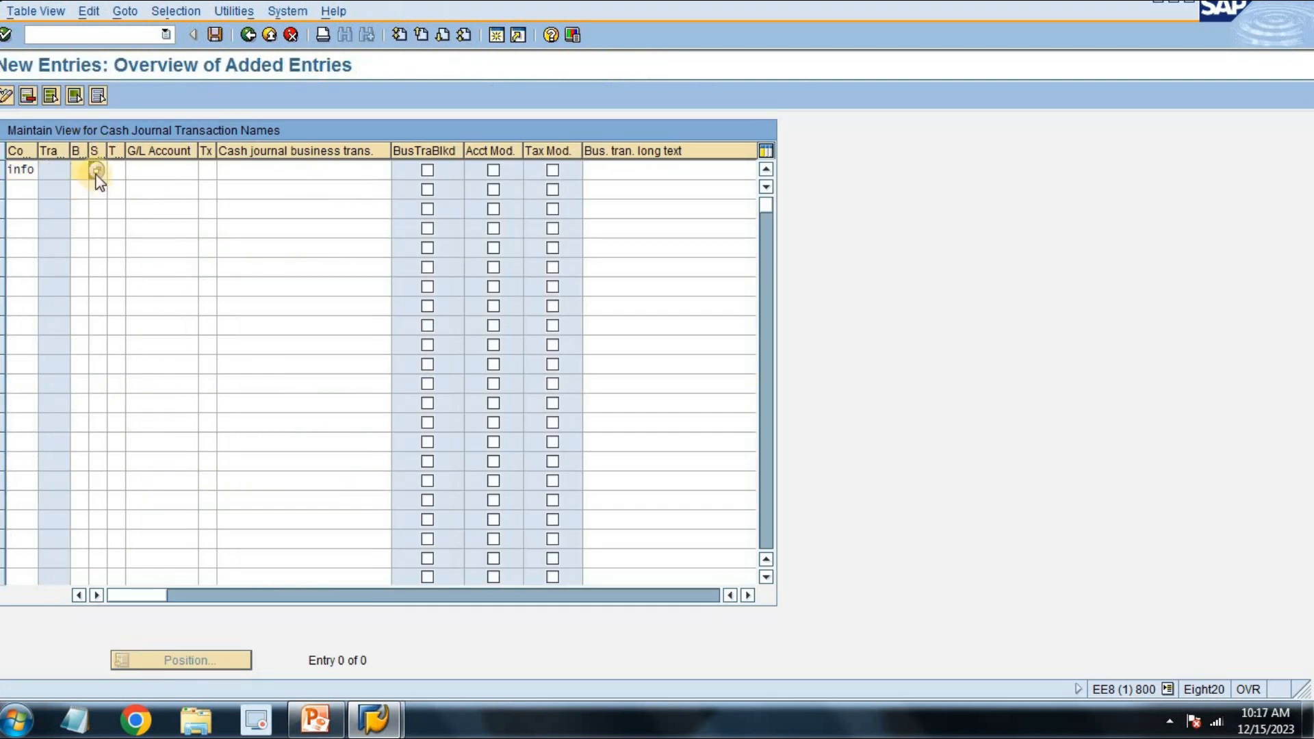
{"action": "left_click", "coordinate": [96, 170]}
{"action": "key", "text": "Down"}
{"action": "key", "text": "Down"}
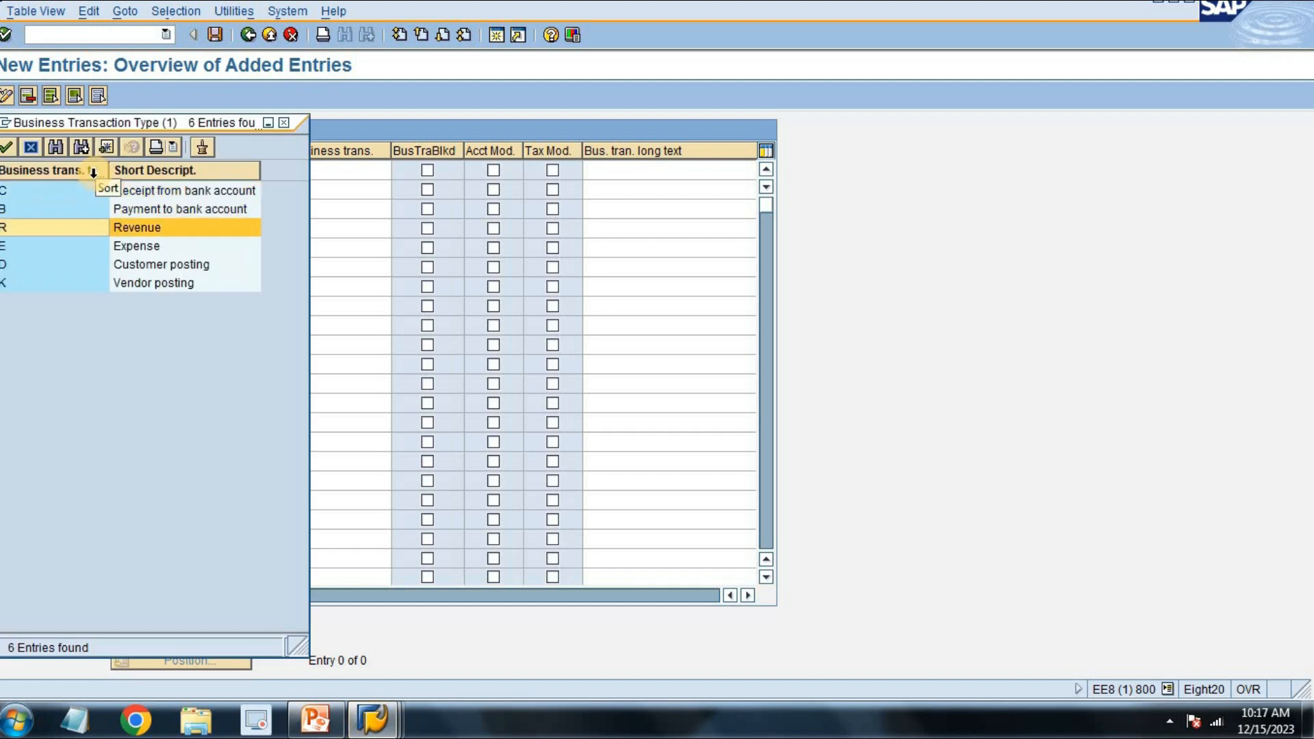
{"action": "key", "text": "Return"}
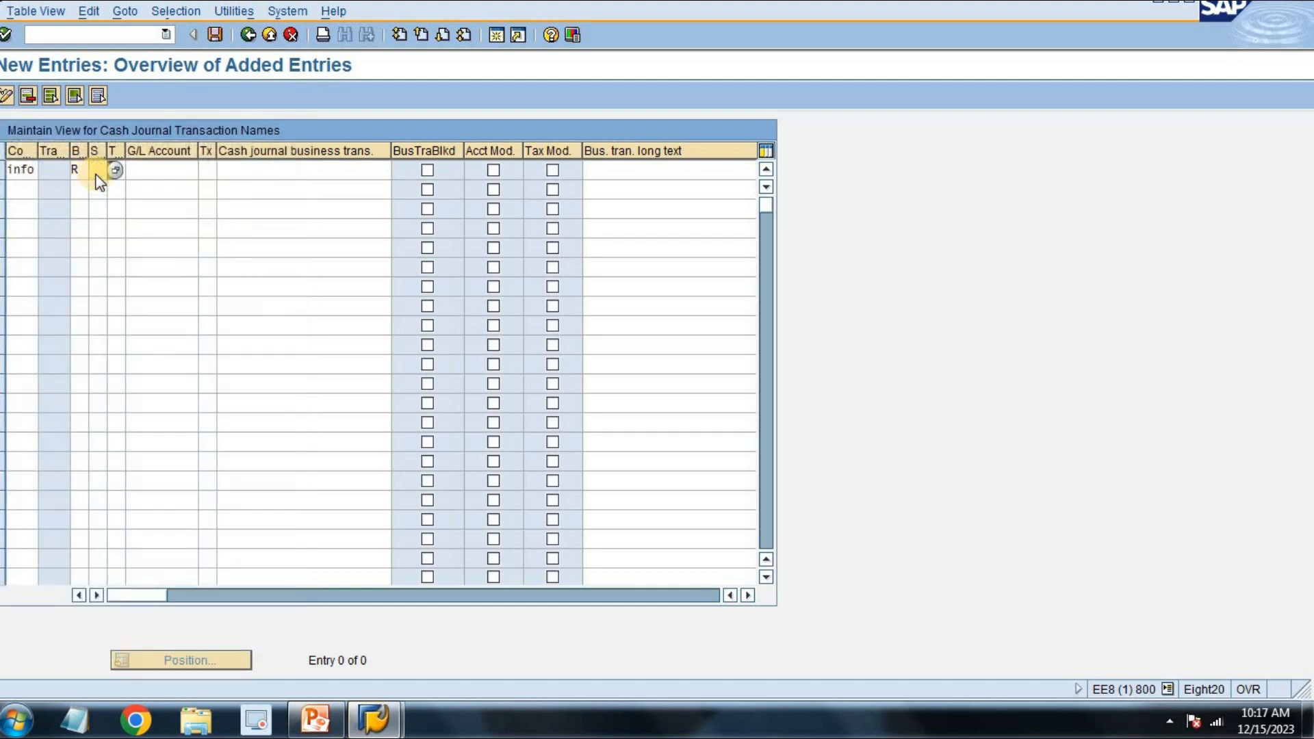
Assign G/L account 300000, sale a/c, to the revenue business transaction
{"action": "left_click", "coordinate": [197, 176]}
{"action": "left_click", "coordinate": [200, 175]}
{"action": "key", "text": "Return"}
{"action": "key", "text": "Down"}
{"action": "key", "text": "Down"}
{"action": "key", "text": "Down"}
{"action": "key", "text": "Down"}
{"action": "key", "text": "Down"}
{"action": "key", "text": "Down"}
{"action": "key", "text": "Down"}
{"action": "key", "text": "Down"}
{"action": "key", "text": "Down"}
{"action": "key", "text": "Down"}
{"action": "key", "text": "Down"}
{"action": "key", "text": "Down"}
{"action": "key", "text": "Down"}
{"action": "key", "text": "Down"}
{"action": "key", "text": "Down"}
{"action": "key", "text": "Down"}
{"action": "key", "text": "Down"}
{"action": "key", "text": "Down"}
{"action": "key", "text": "Down"}
{"action": "key", "text": "Down"}
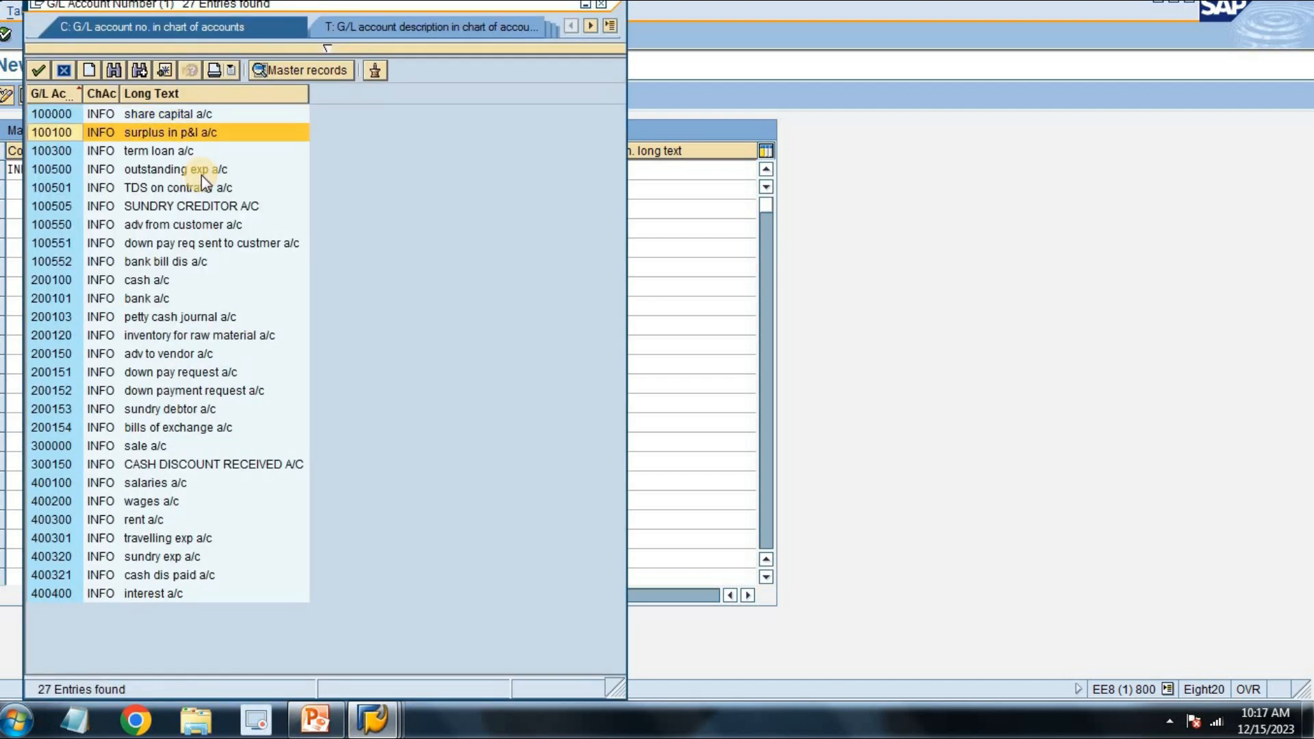
{"action": "key", "text": "Up"}
{"action": "key", "text": "Up"}
{"action": "key", "text": "Up"}
{"action": "key", "text": "Up"}
{"action": "key", "text": "Up"}
{"action": "key", "text": "Up"}
{"action": "key", "text": "Up"}
{"action": "key", "text": "Up"}
{"action": "key", "text": "Up"}
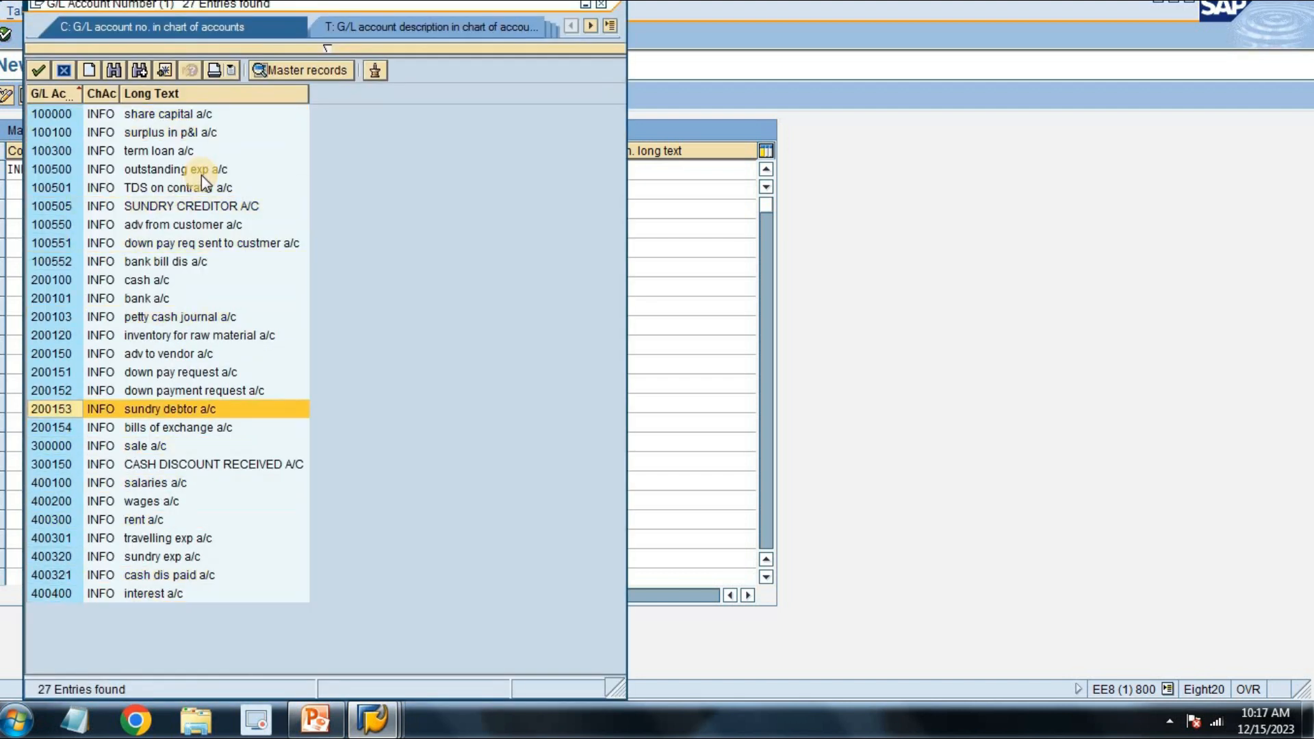
{"action": "key", "text": "Down"}
{"action": "key", "text": "Down"}
{"action": "key", "text": "Down"}
{"action": "key", "text": "Down"}
{"action": "key", "text": "Down"}
{"action": "key", "text": "Down"}
{"action": "key", "text": "Down"}
{"action": "key", "text": "Down"}
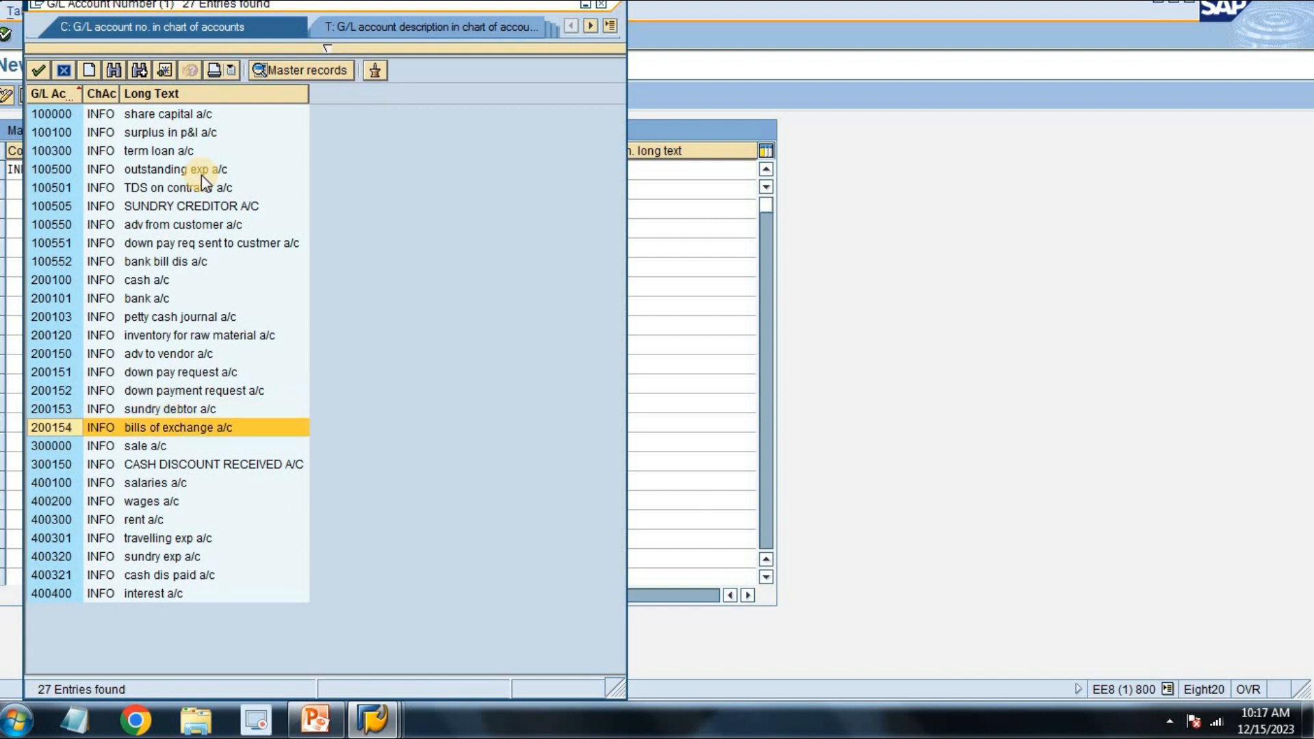
{"action": "key", "text": "Up"}
{"action": "key", "text": "Up"}
{"action": "key", "text": "Up"}
{"action": "key", "text": "Up"}
{"action": "key", "text": "Up"}
{"action": "key", "text": "Up"}
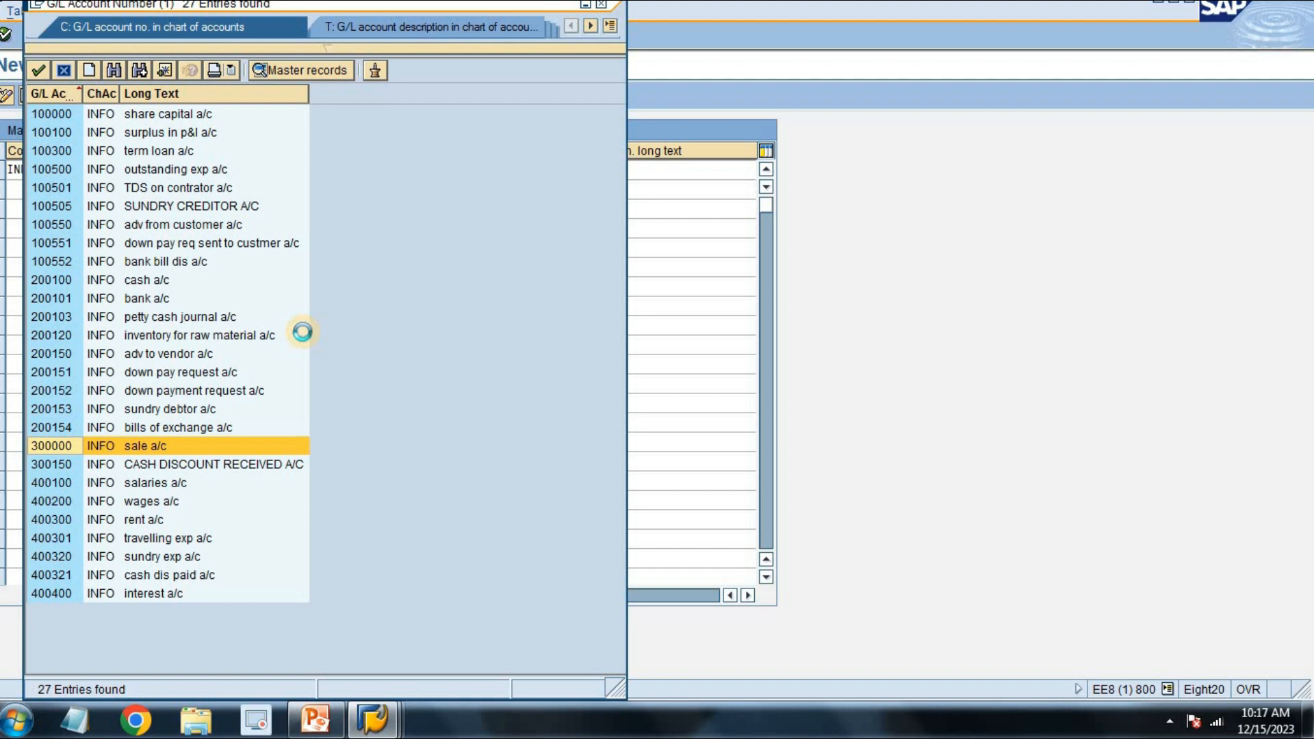
{"action": "key", "text": "Tab"}
{"action": "key", "text": "Tab"}
{"action": "key", "text": "Tab"}
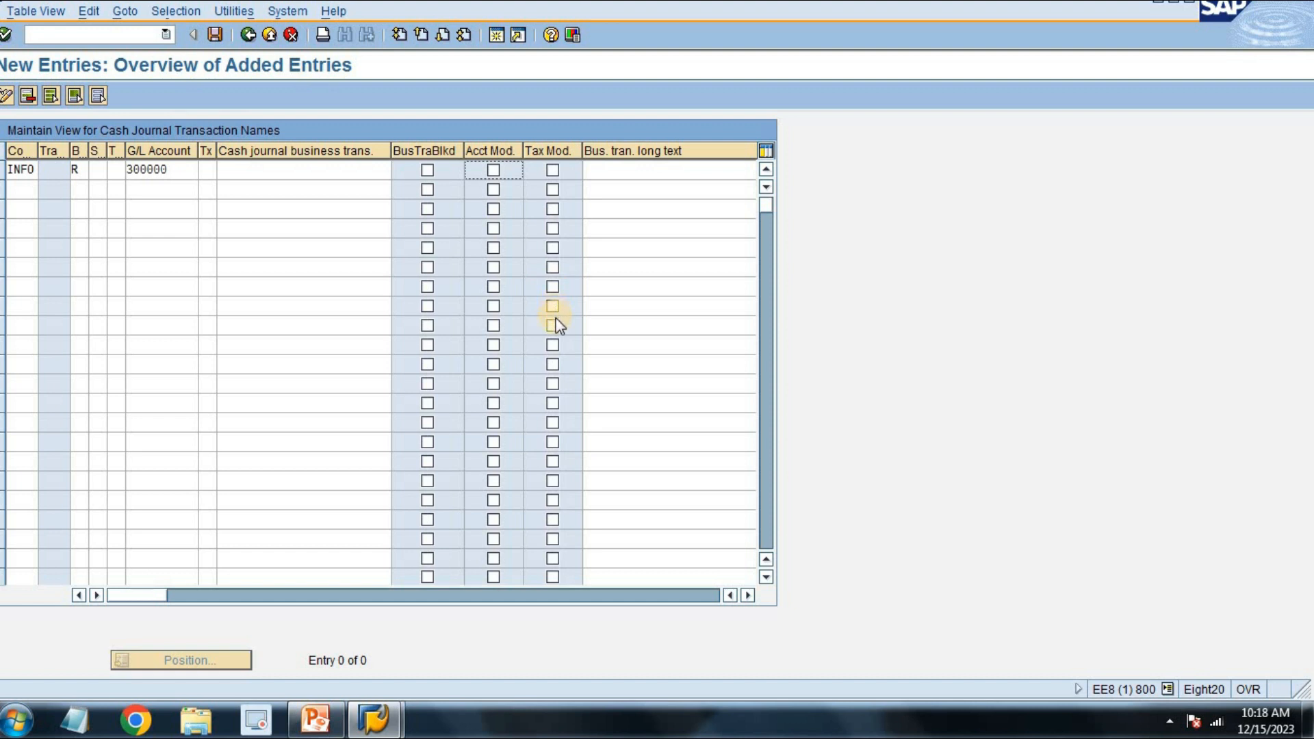
Allow account modification for the revenue transaction and add a second entry for company code INFO with transaction type E (Expense)
{"action": "key", "text": "space"}
{"action": "key", "text": "Return"}
{"action": "type", "text": "info"}
{"action": "key", "text": "Tab"}
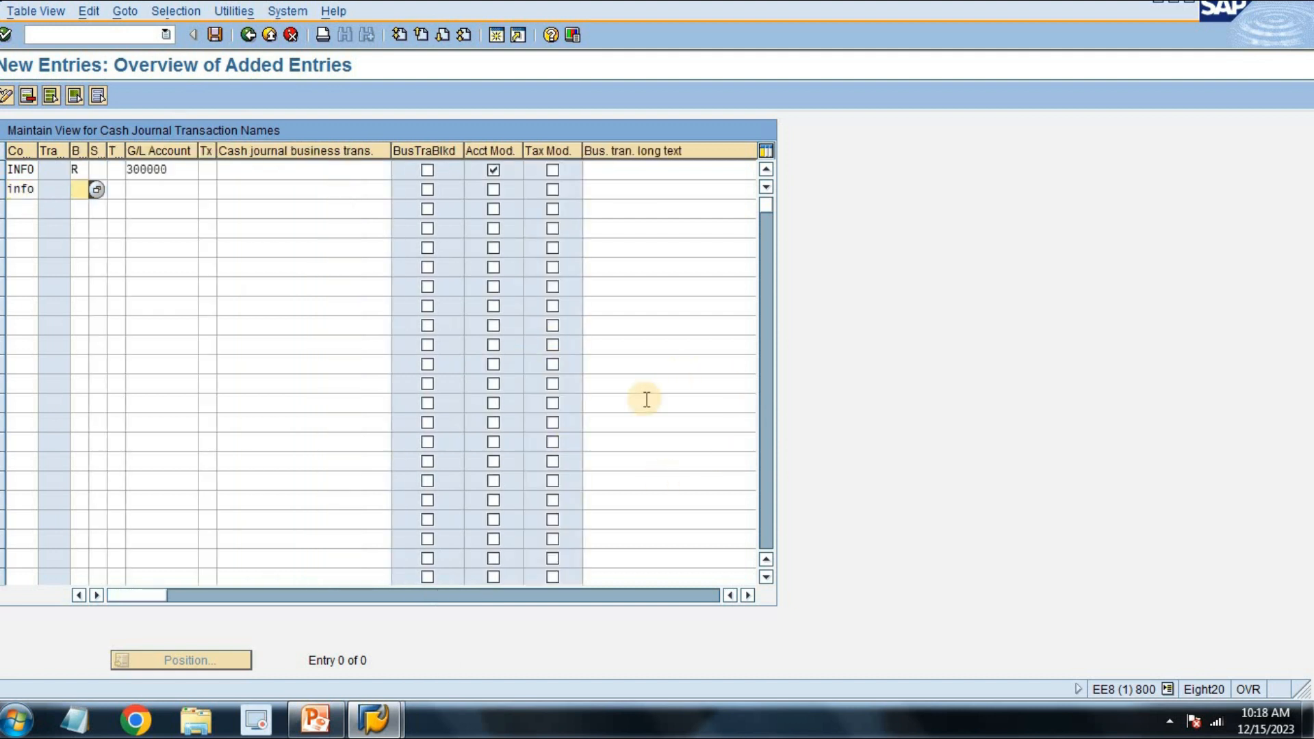
{"action": "left_click", "coordinate": [96, 190]}
{"action": "key", "text": "Down"}
{"action": "key", "text": "Down"}
{"action": "key", "text": "Down"}
{"action": "key", "text": "Down"}
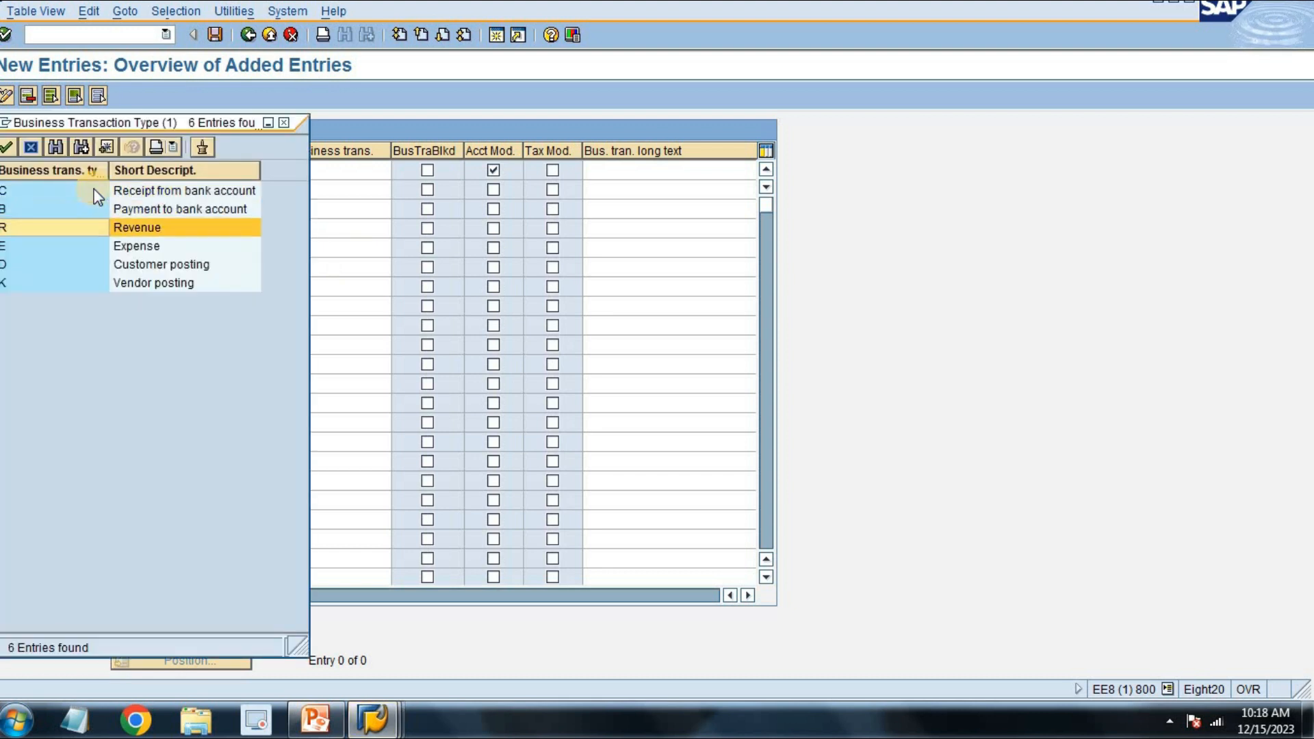
{"action": "key", "text": "Up"}
{"action": "key", "text": "Return"}
Assign G/L account 400320, sundry exp a/c, to the expense business transaction
{"action": "key", "text": "Tab"}
{"action": "key", "text": "Tab"}
{"action": "key", "text": "Tab"}
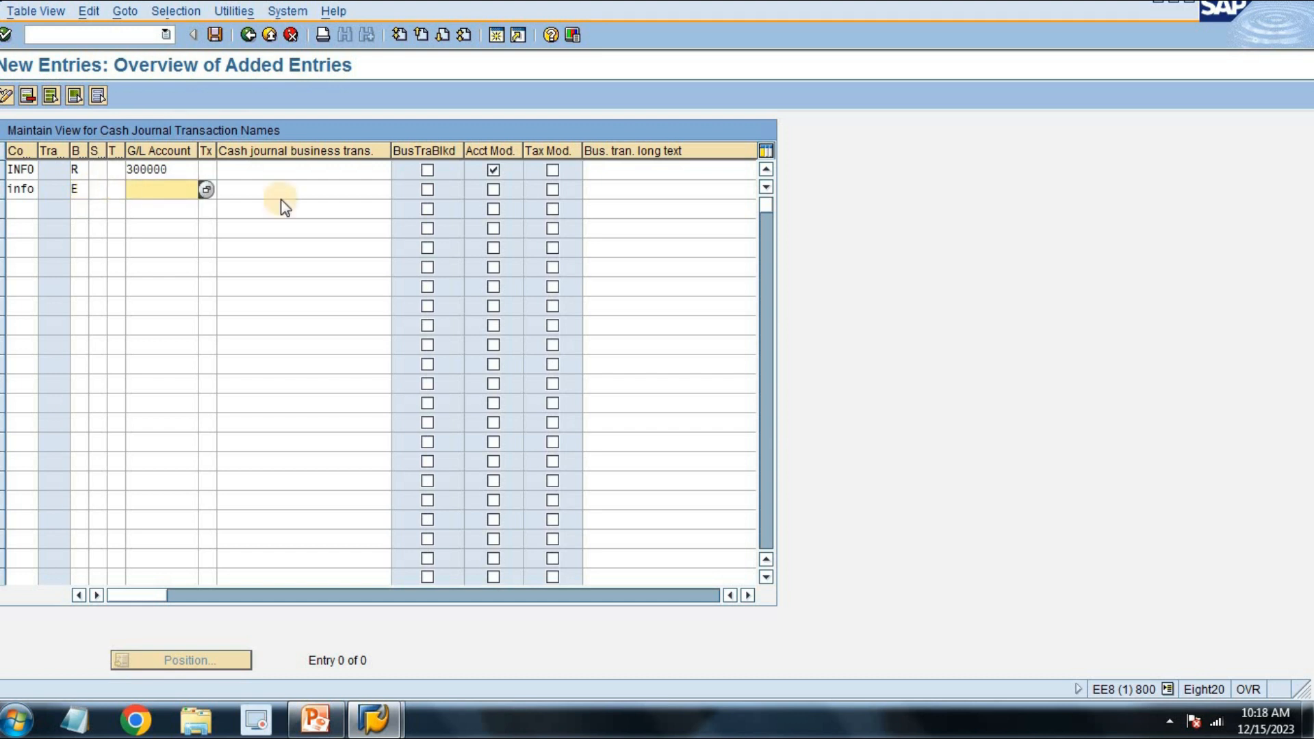
{"action": "left_click", "coordinate": [203, 190]}
{"action": "key", "text": "Return"}
{"action": "key", "text": "Down"}
{"action": "key", "text": "Down"}
{"action": "key", "text": "Down"}
{"action": "key", "text": "Down"}
{"action": "key", "text": "Down"}
{"action": "key", "text": "Down"}
{"action": "key", "text": "Down"}
{"action": "key", "text": "Down"}
{"action": "key", "text": "Down"}
{"action": "key", "text": "Down"}
{"action": "key", "text": "Down"}
{"action": "key", "text": "Down"}
{"action": "key", "text": "Down"}
{"action": "key", "text": "Down"}
{"action": "key", "text": "Down"}
{"action": "key", "text": "Down"}
{"action": "key", "text": "Down"}
{"action": "key", "text": "Down"}
{"action": "key", "text": "Down"}
{"action": "key", "text": "Down"}
{"action": "key", "text": "Down"}
{"action": "key", "text": "Down"}
{"action": "key", "text": "Down"}
{"action": "key", "text": "Down"}
{"action": "key", "text": "Down"}
{"action": "key", "text": "Up"}
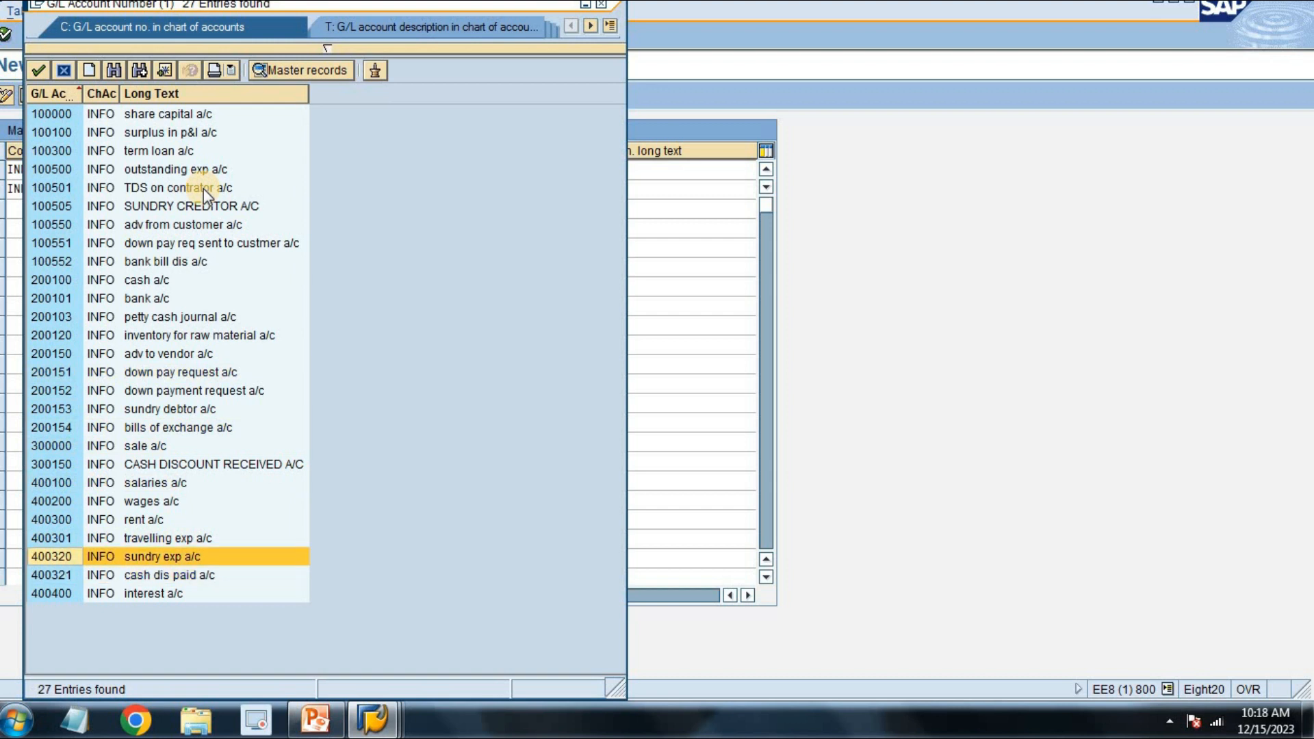
{"action": "key", "text": "Return"}
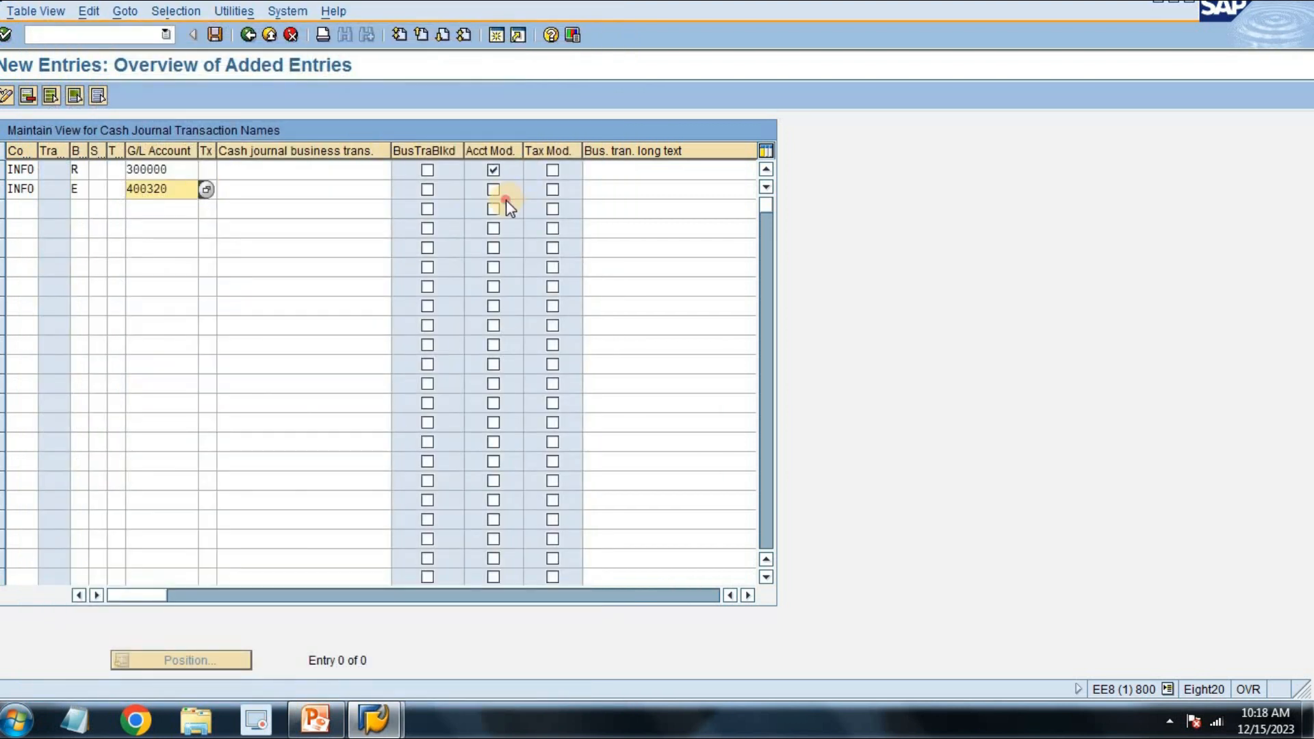
{"action": "left_click", "coordinate": [505, 202]}
{"action": "left_click", "coordinate": [508, 194]}
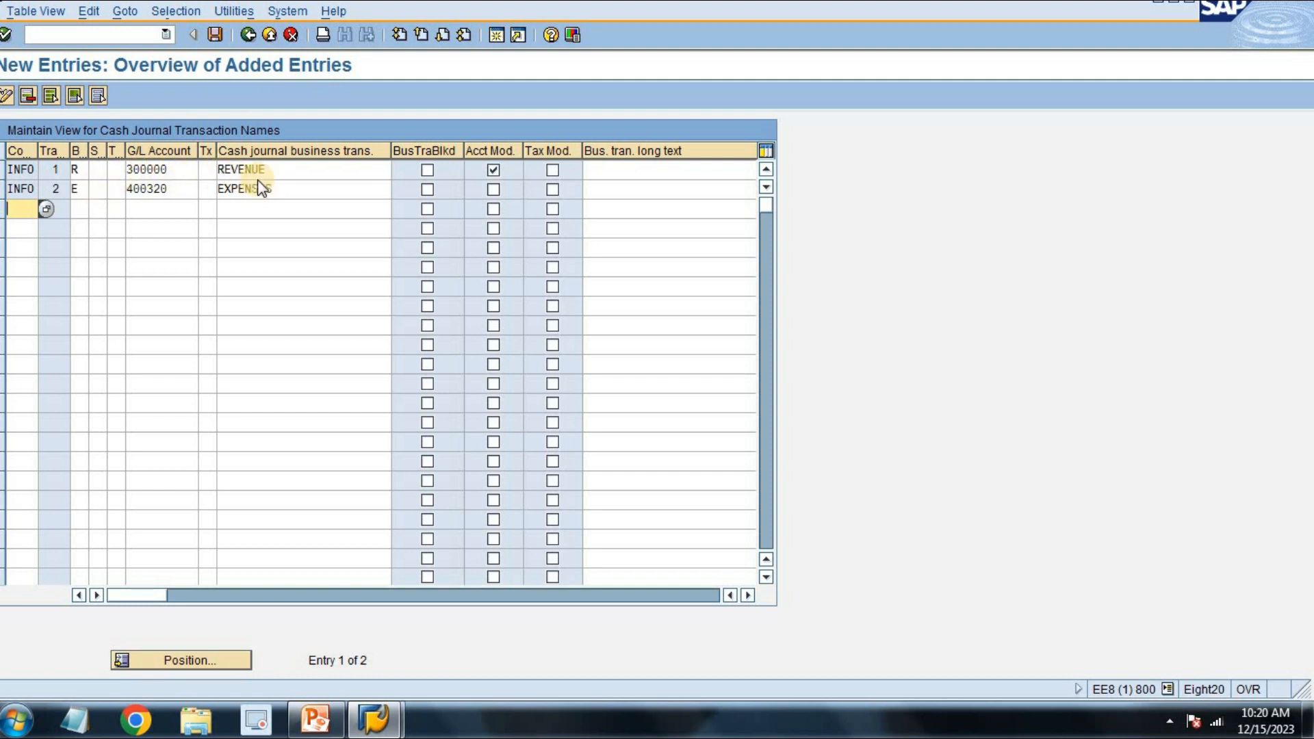
Save the revenue and expense business transactions under the proposed customizing request and return to the IMG
{"action": "key", "text": "ctrl+s"}
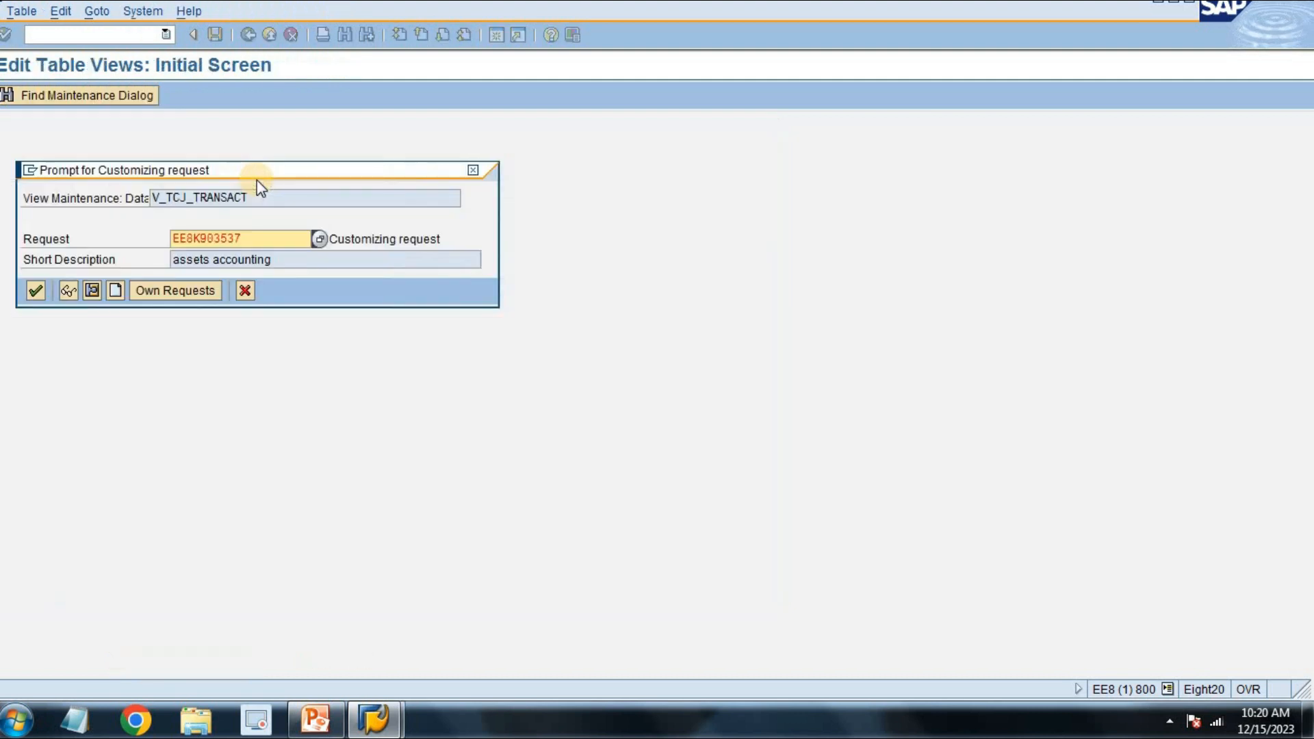
{"action": "key", "text": "Return"}
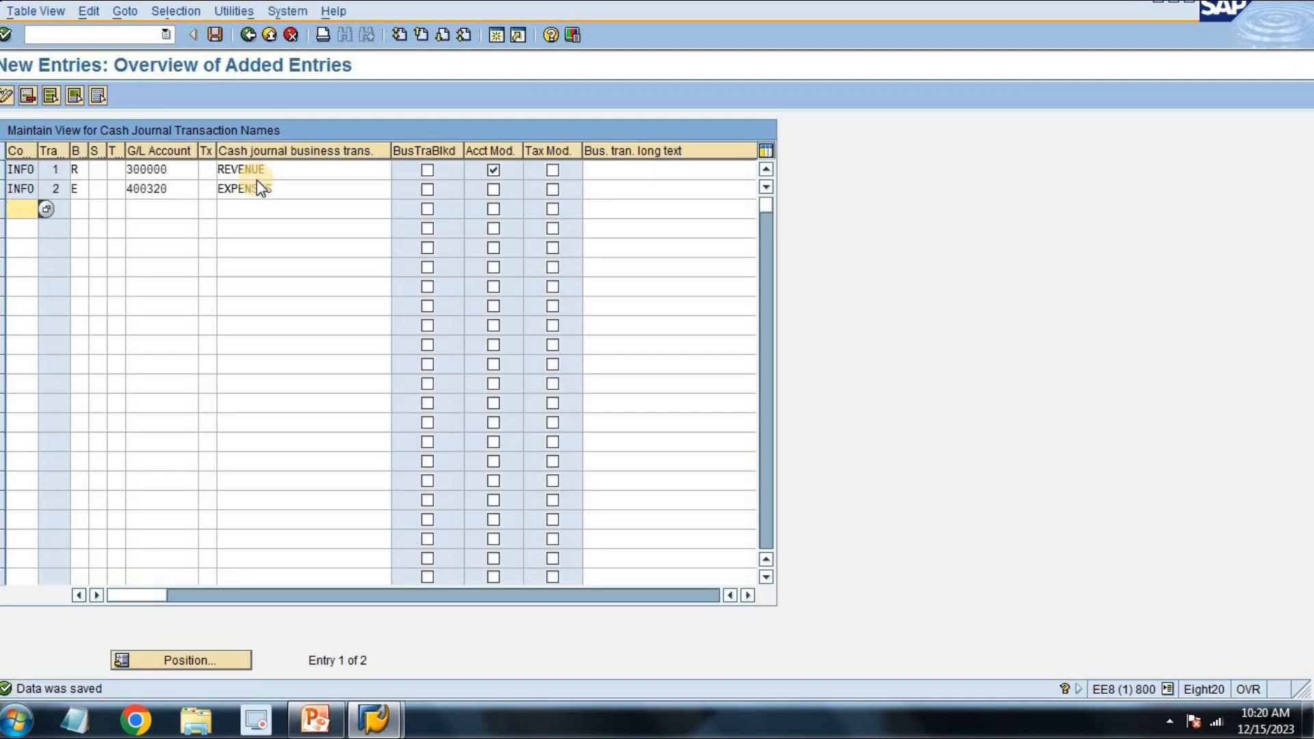
{"action": "key", "text": "F3"}
{"action": "key", "text": "F3"}
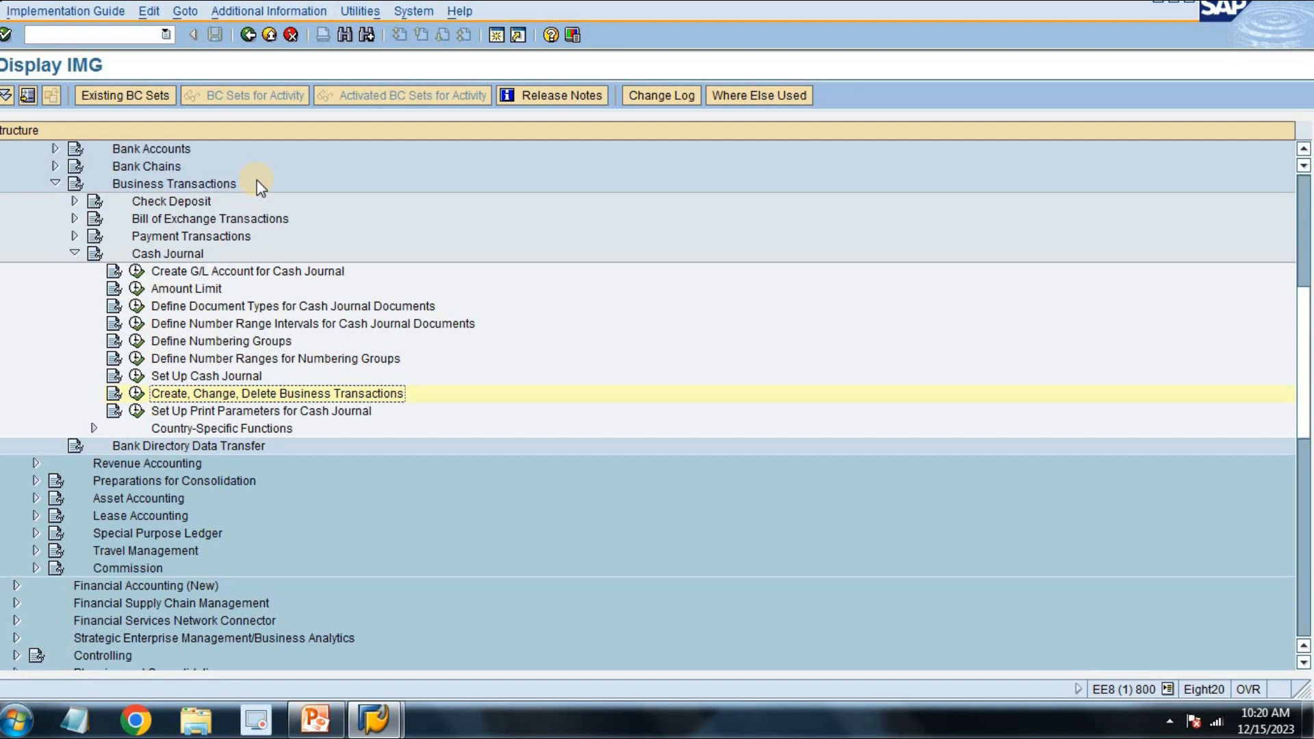
Open the cash journal print parameter setup and add an entry for company code INFO with print program RF CASH 20
{"action": "left_click", "coordinate": [139, 412]}
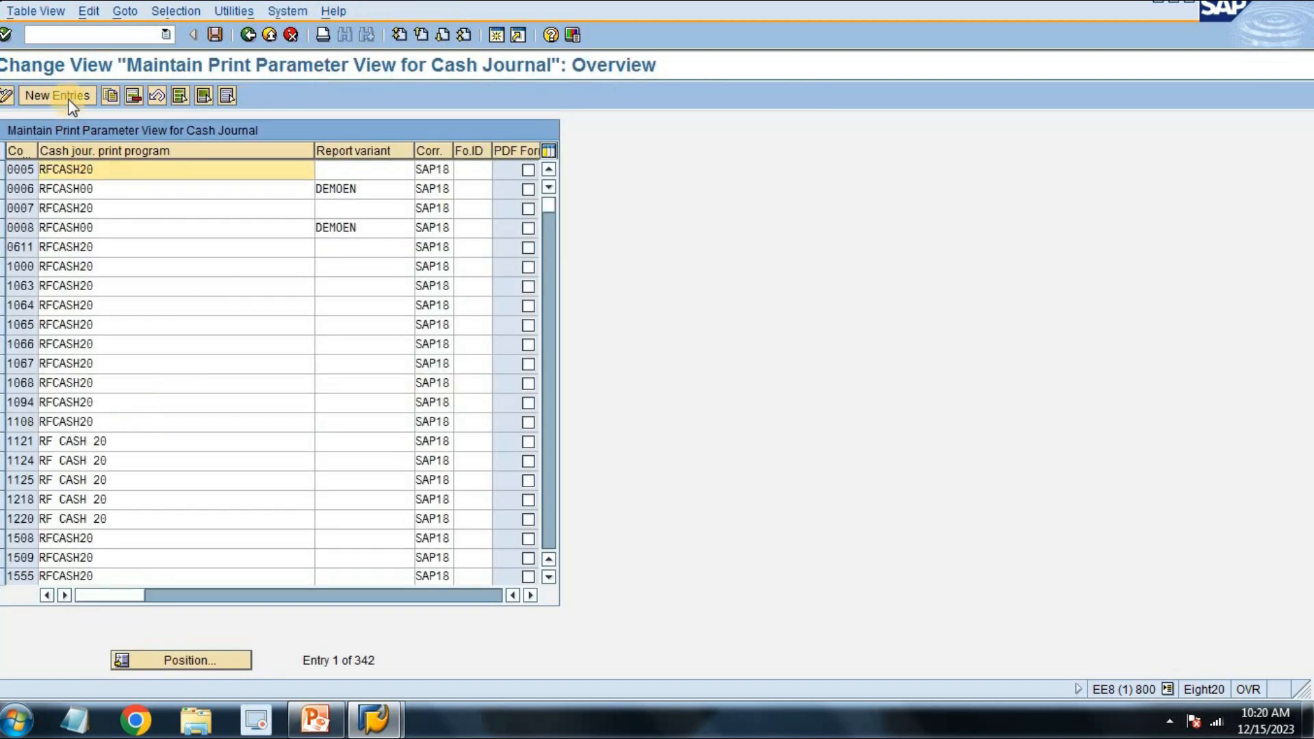
{"action": "left_click", "coordinate": [67, 96]}
{"action": "type", "text": "i"}
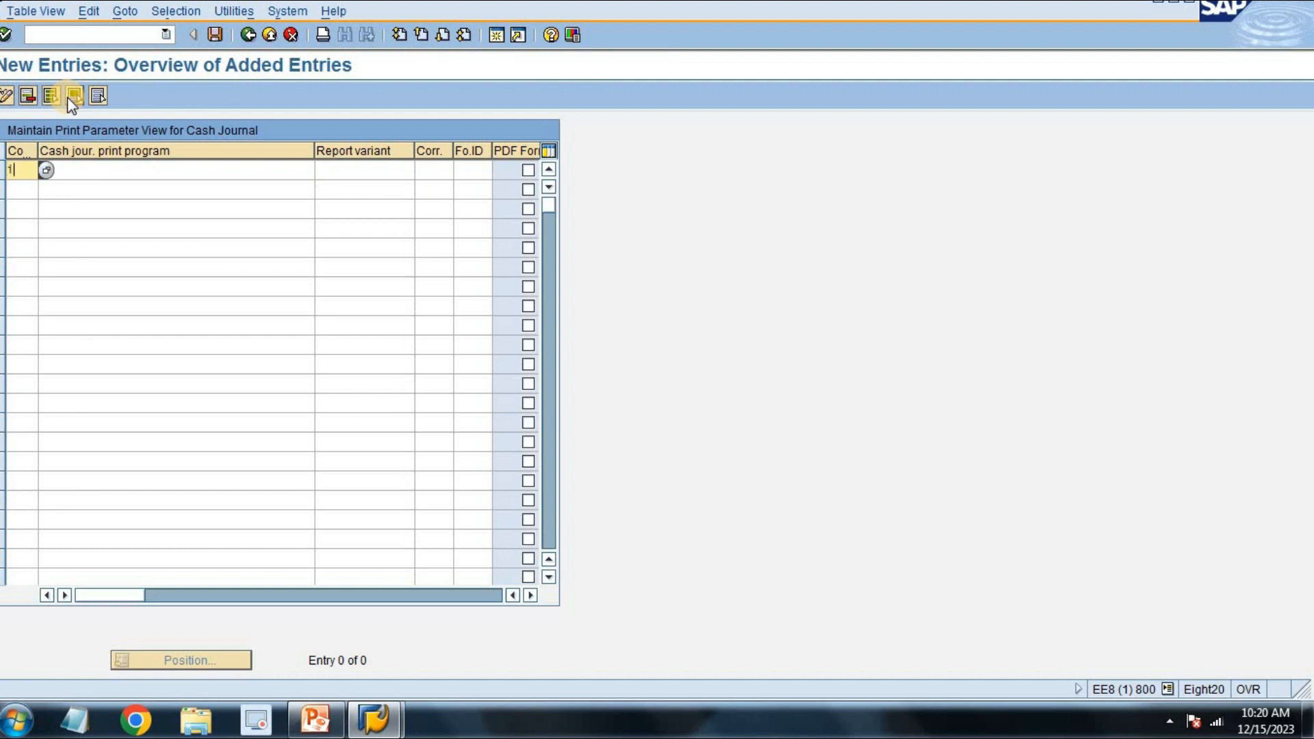
{"action": "type", "text": "nfo"}
{"action": "key", "text": "Tab"}
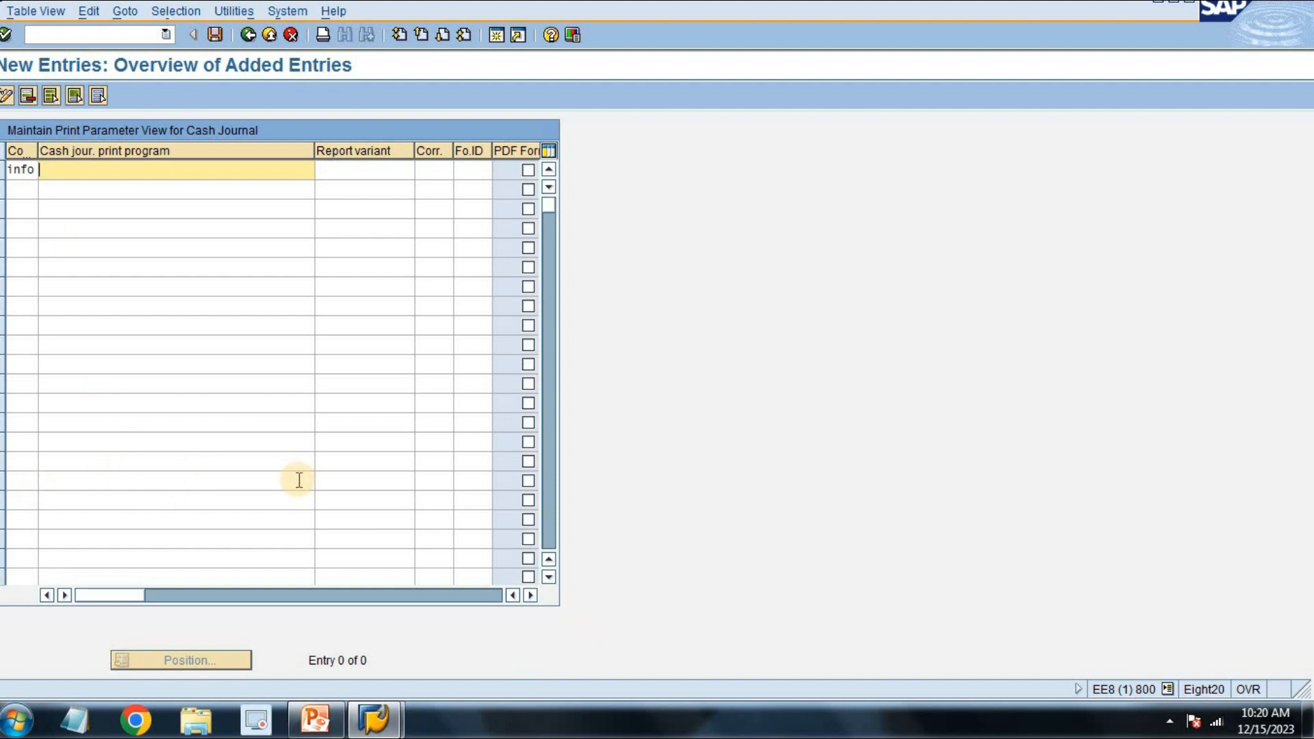
{"action": "type", "text": "RF CASH 20"}
{"action": "key", "text": "Tab"}
{"action": "key", "text": "Tab"}
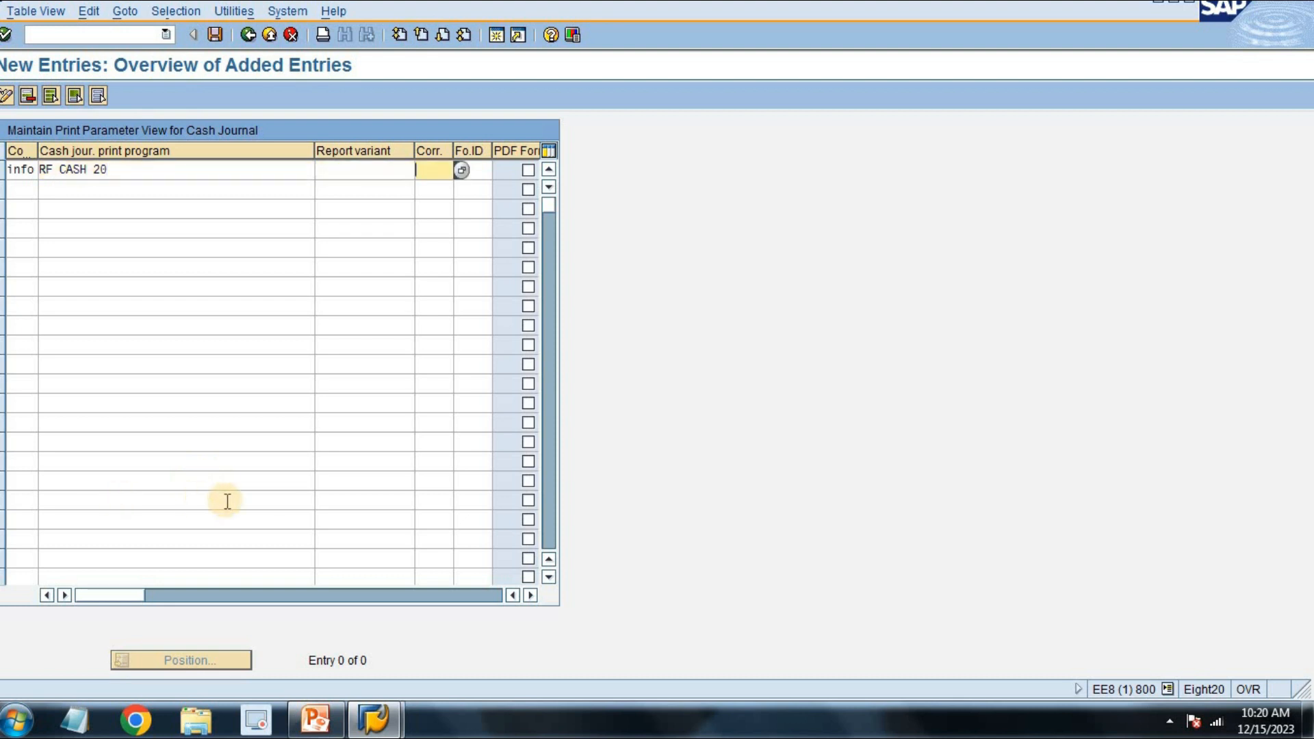
Set the correspondence type of the INFO print parameter entry to SAP18, Cash document
{"action": "left_click", "coordinate": [447, 176]}
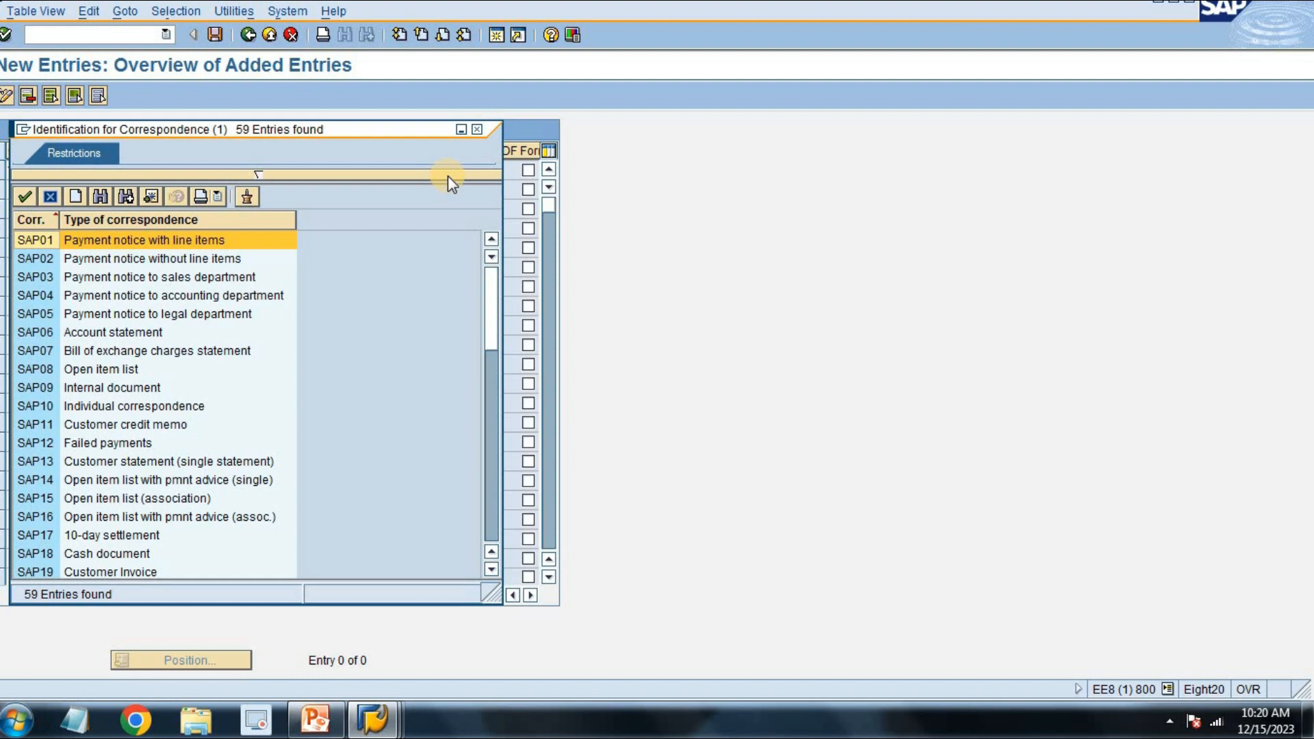
{"action": "key", "text": "Down"}
{"action": "key", "text": "Down"}
{"action": "key", "text": "Down"}
{"action": "key", "text": "Down"}
{"action": "key", "text": "Down"}
{"action": "key", "text": "Down"}
{"action": "key", "text": "Down"}
{"action": "key", "text": "Down"}
{"action": "key", "text": "Down"}
{"action": "key", "text": "Down"}
{"action": "key", "text": "Down"}
{"action": "key", "text": "Down"}
{"action": "key", "text": "Down"}
{"action": "key", "text": "Down"}
{"action": "key", "text": "Down"}
{"action": "key", "text": "Down"}
{"action": "key", "text": "Down"}
{"action": "key", "text": "Down"}
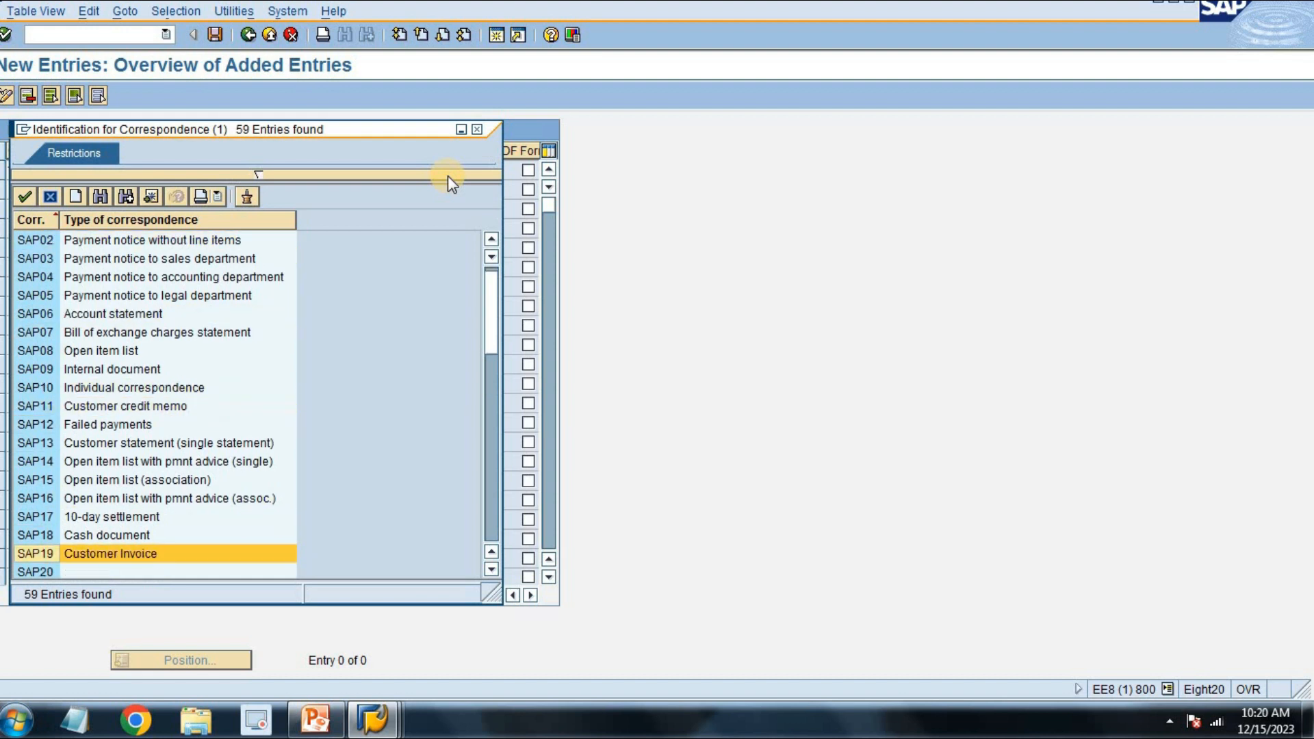
{"action": "key", "text": "Up"}
{"action": "key", "text": "Return"}
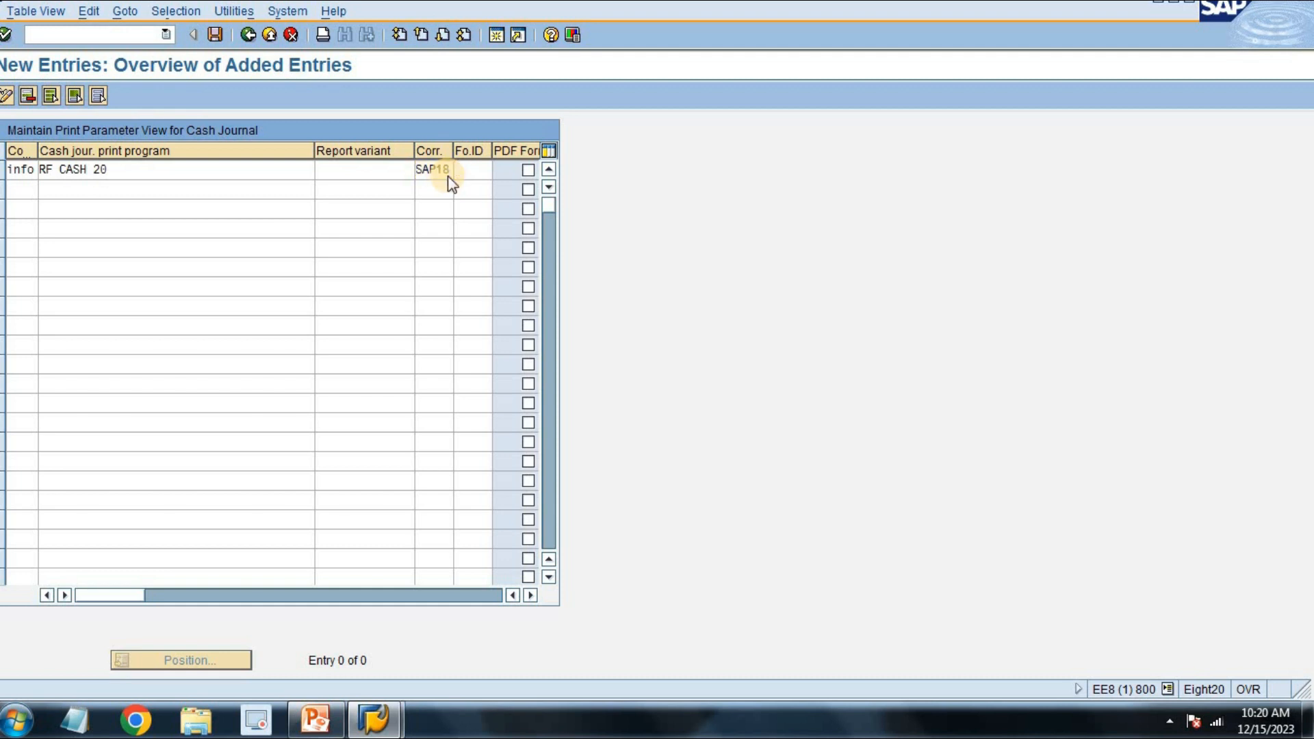
Save the print parameter entry under the proposed customizing request and return to the IMG
{"action": "key", "text": "ctrl+s"}
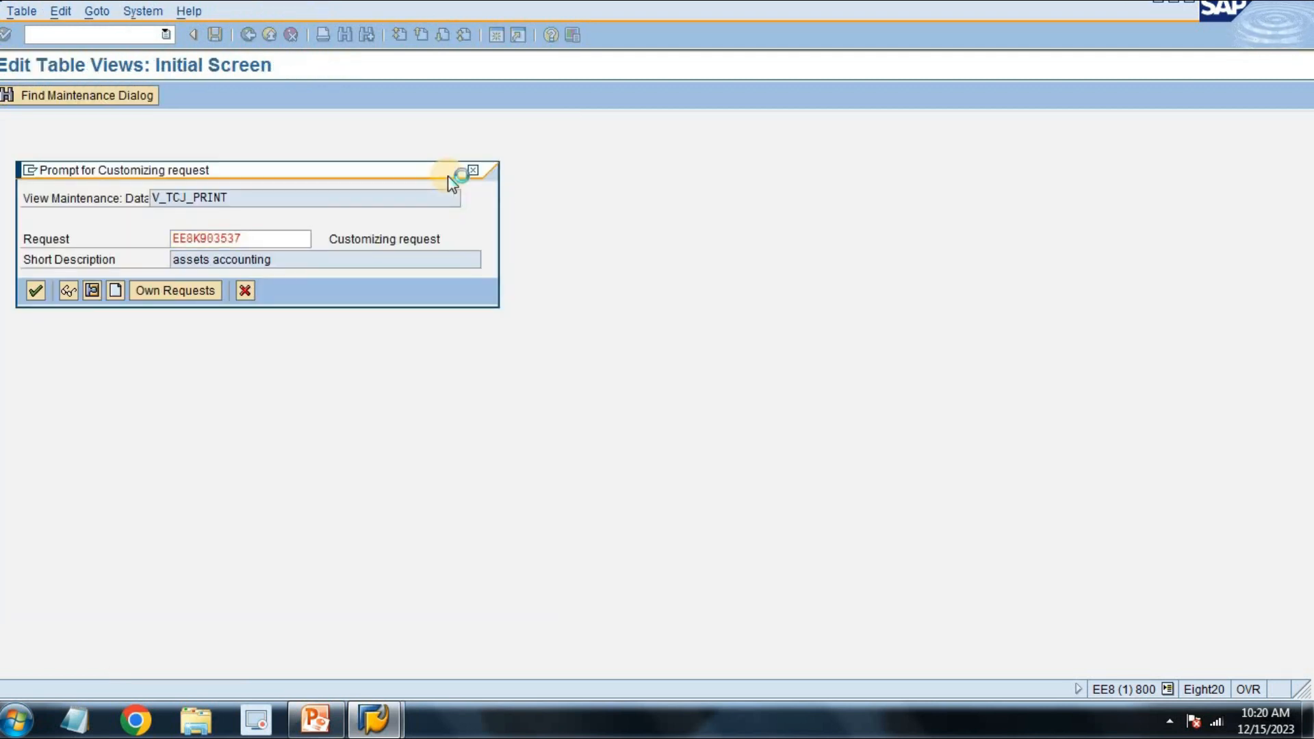
{"action": "key", "text": "Return"}
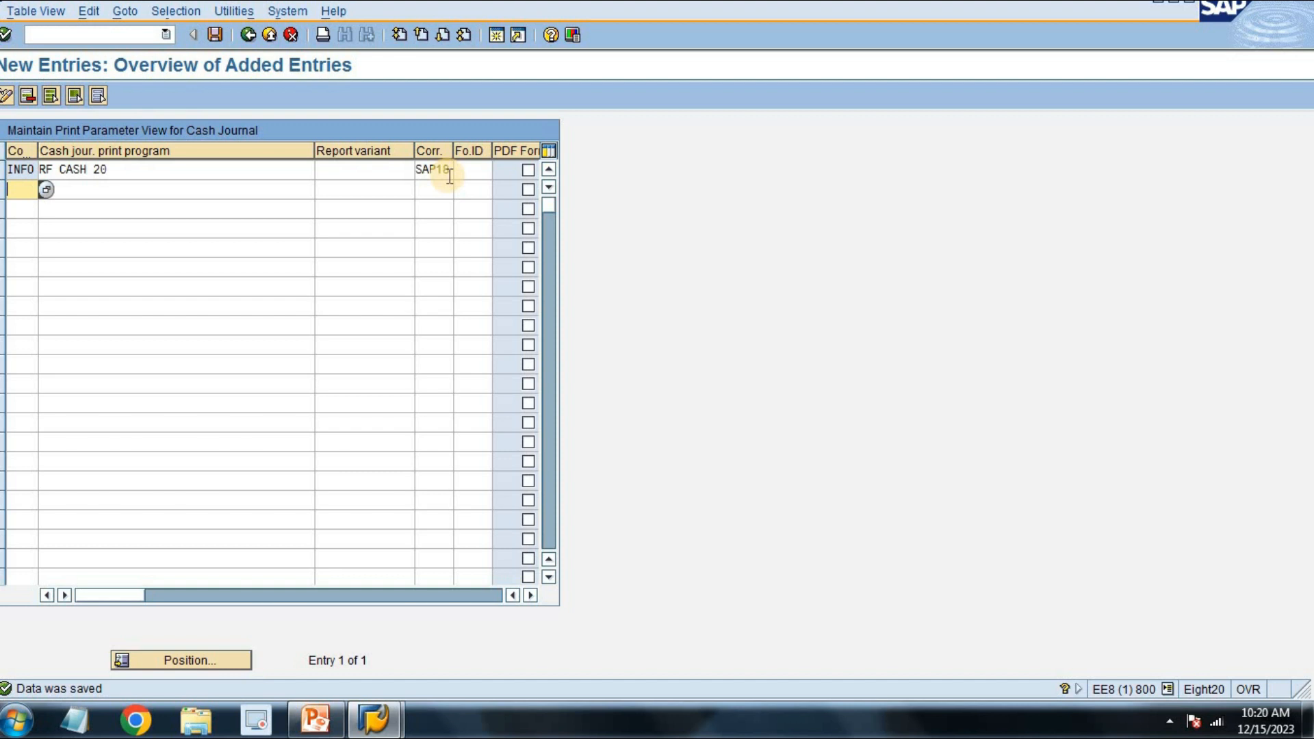
{"action": "key", "text": "F3"}
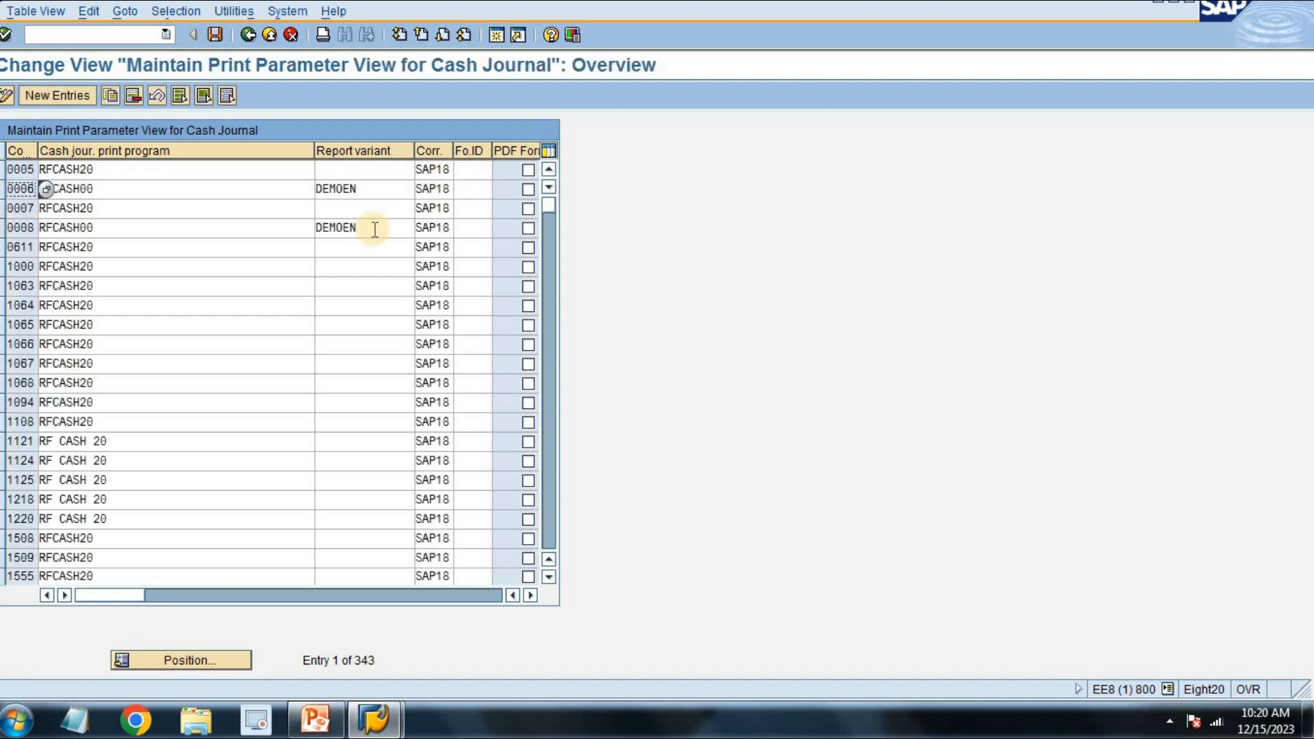
{"action": "key", "text": "F3"}
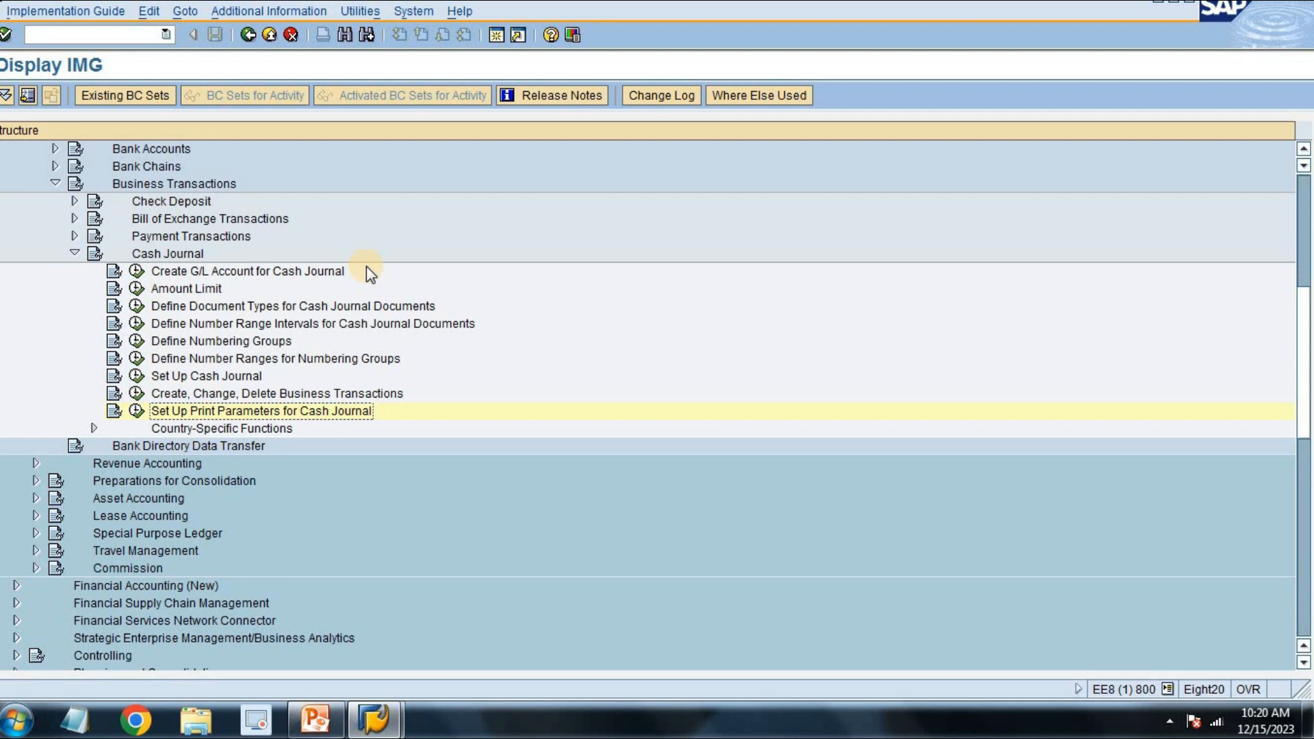
Leave the IMG and start the cash journal posting transaction FBCJ
{"action": "key", "text": "F3"}
{"action": "key", "text": "F3"}
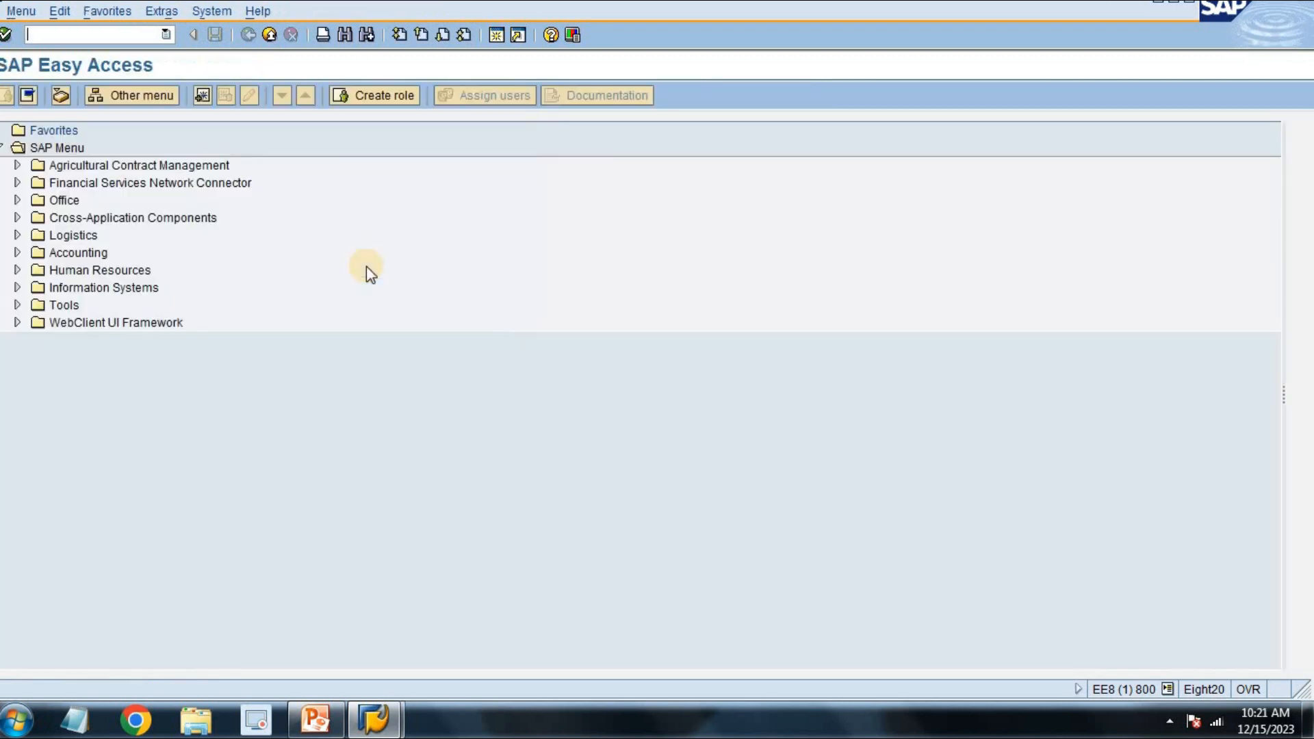
{"action": "type", "text": "fbcj"}
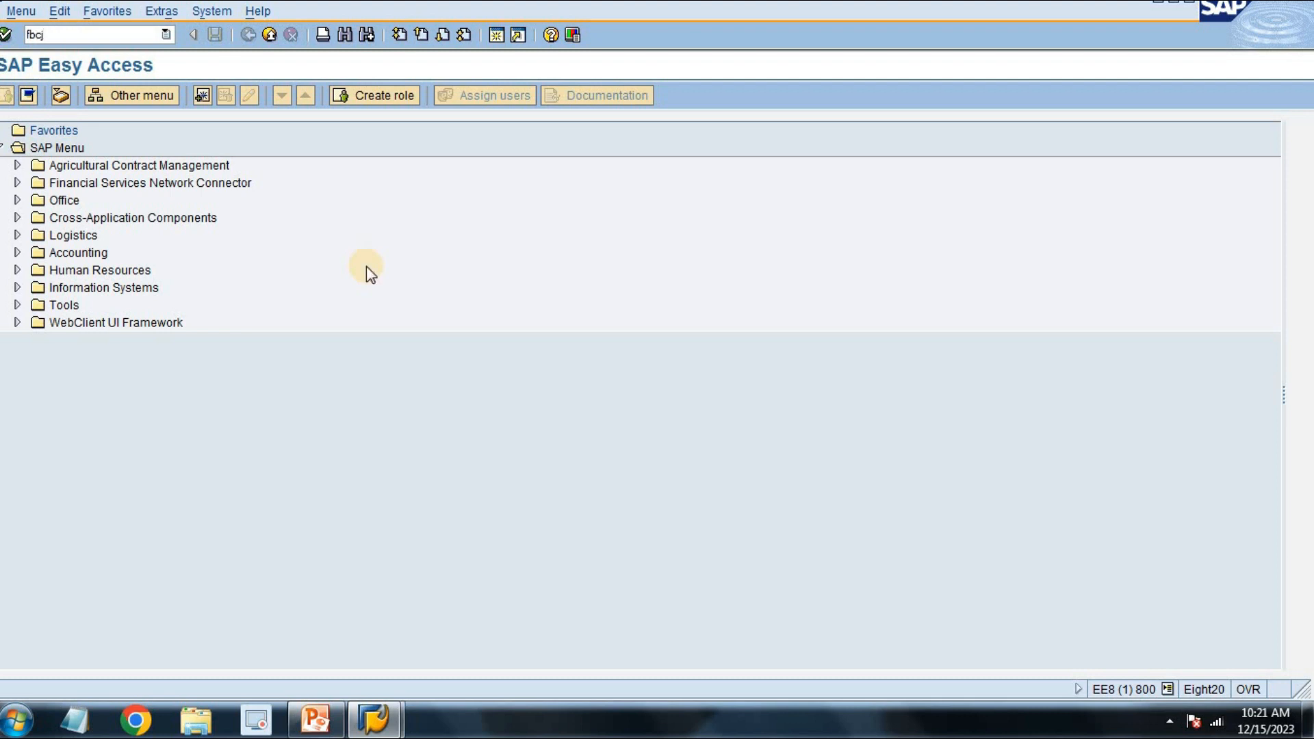
{"action": "key", "text": "Return"}
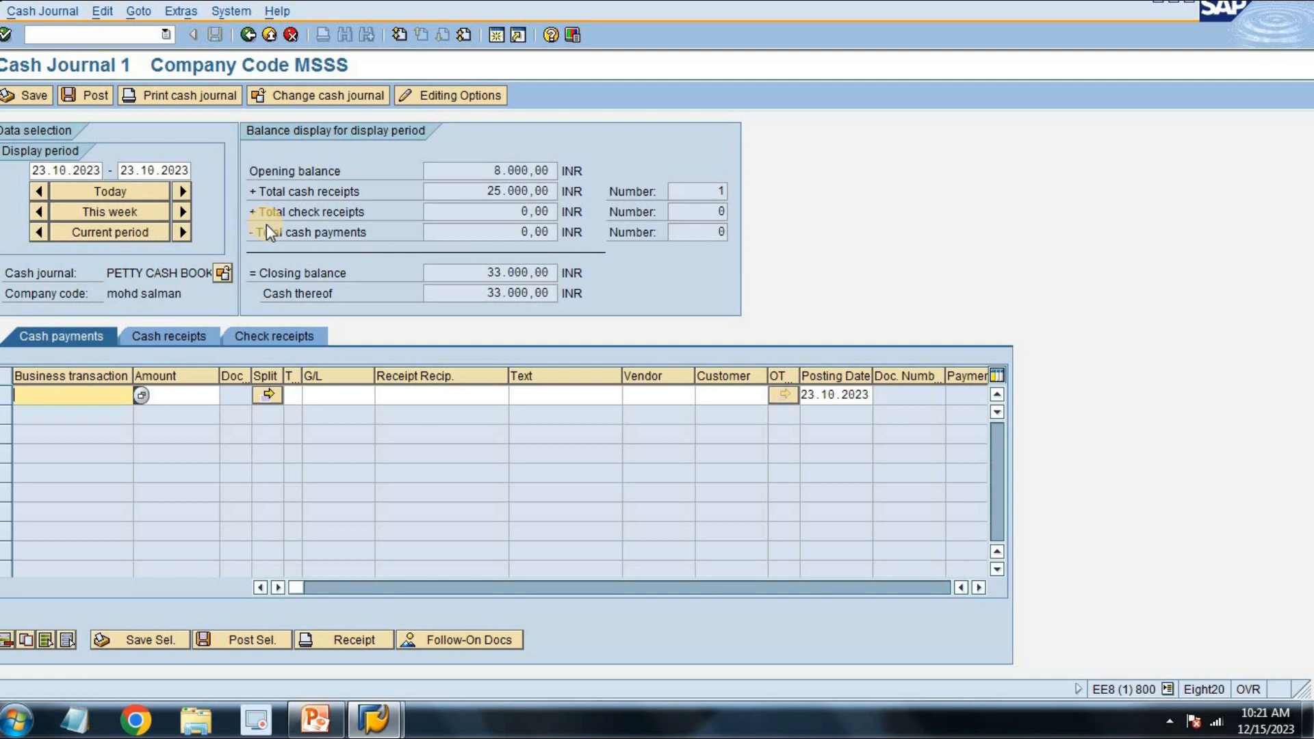
Change the displayed cash journal to journal 1 of company code INFO
{"action": "left_click", "coordinate": [302, 86]}
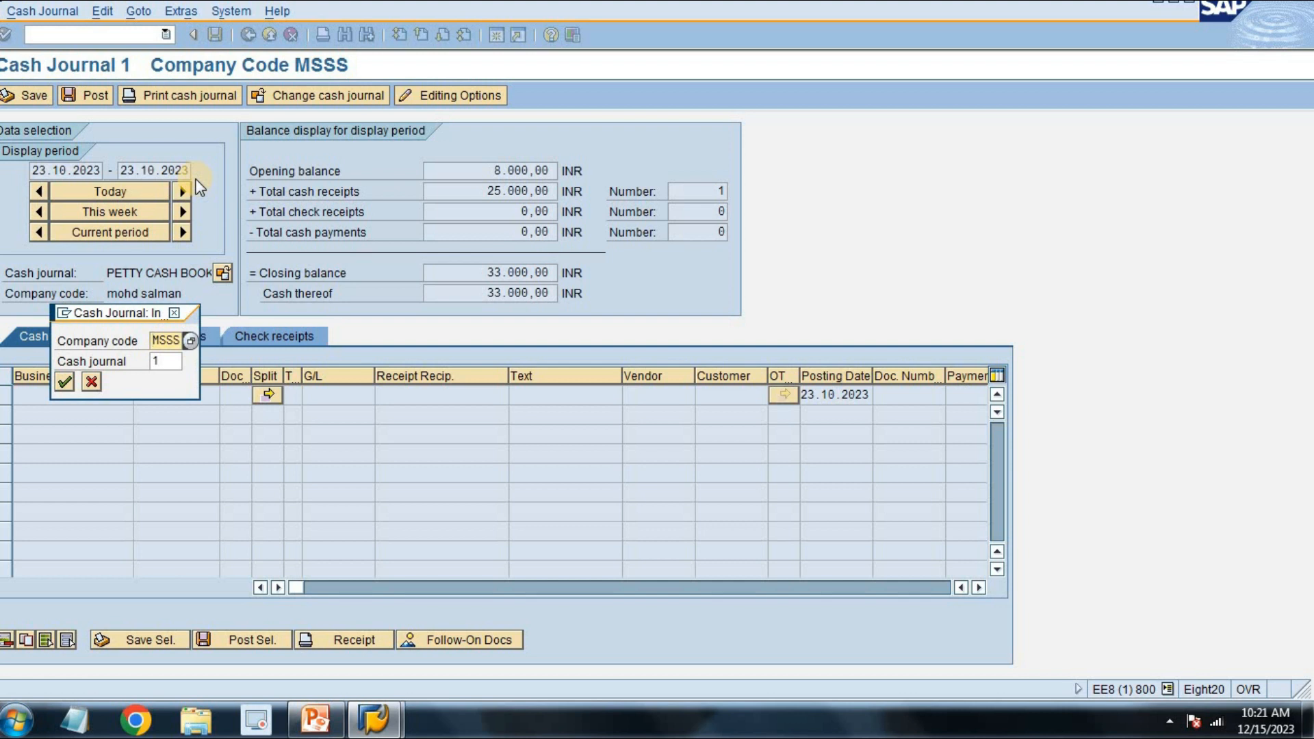
{"action": "key", "text": "Delete"}
{"action": "key", "text": "Delete"}
{"action": "key", "text": "Delete"}
{"action": "key", "text": "Delete"}
{"action": "type", "text": "info"}
{"action": "key", "text": "Tab"}
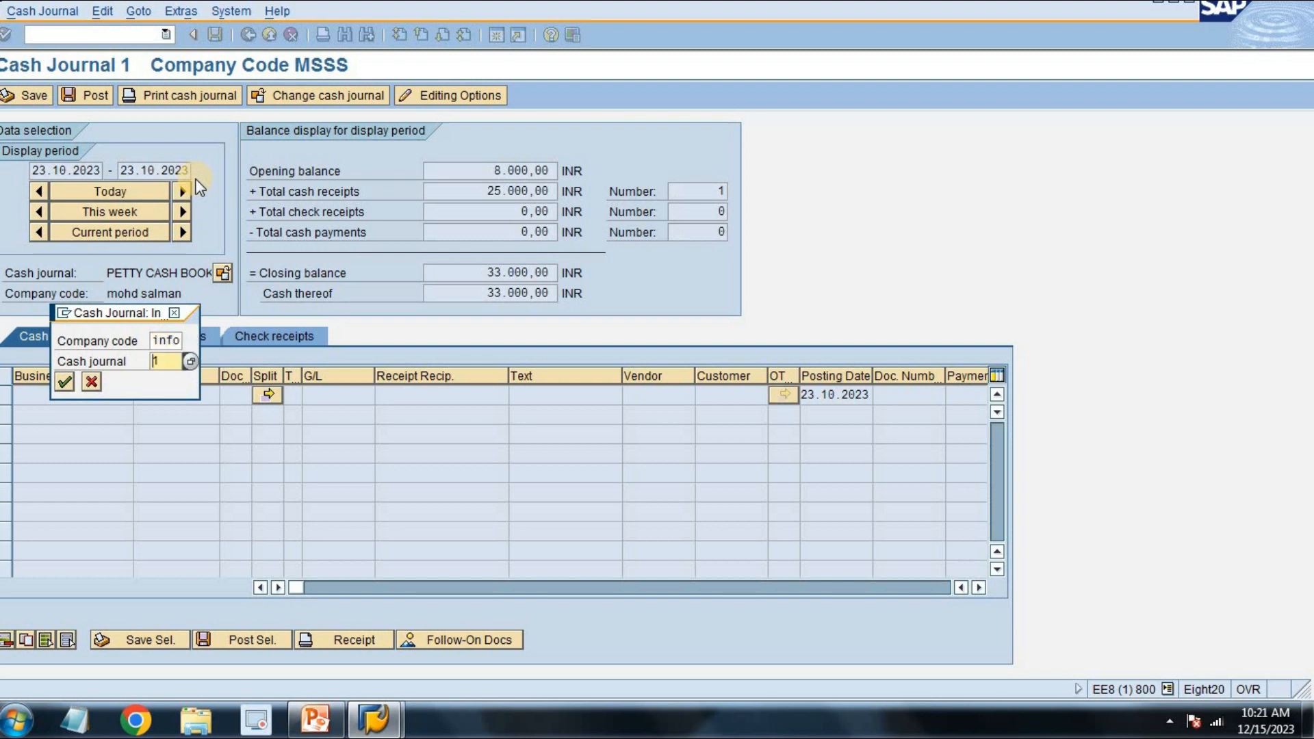
{"action": "key", "text": "Return"}
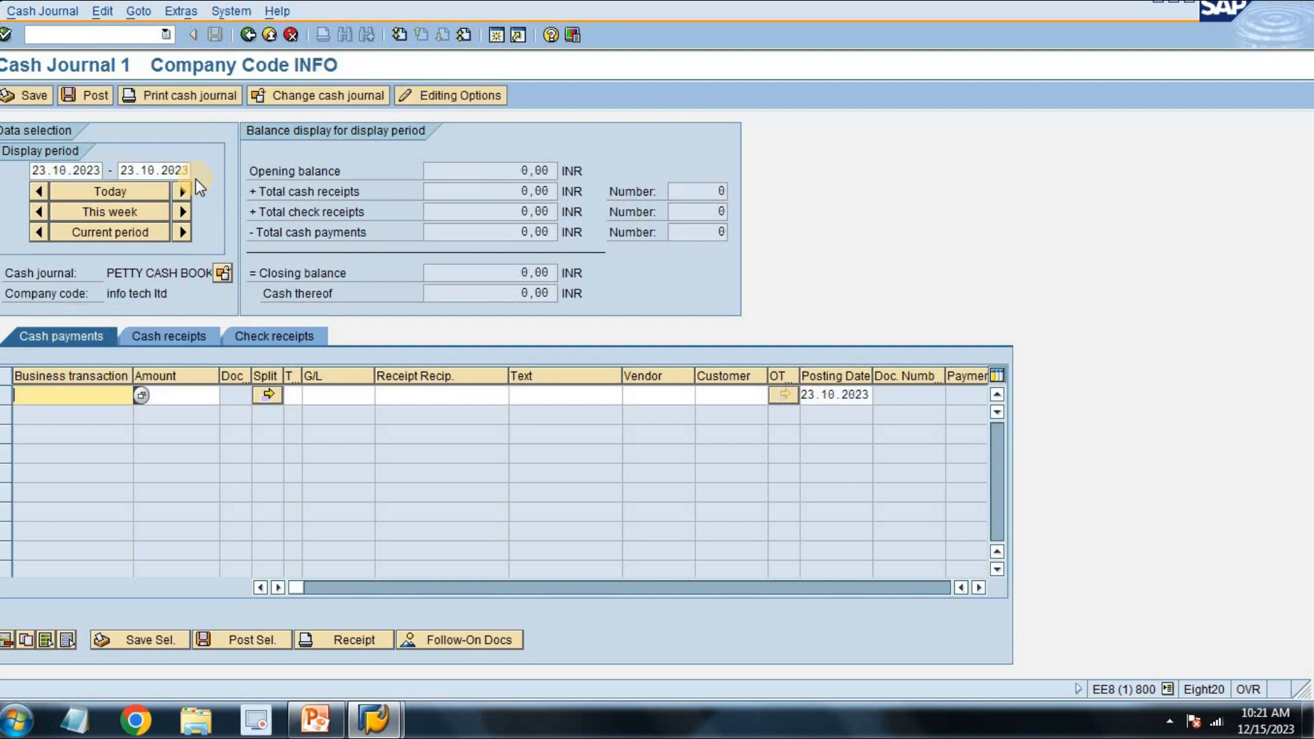
Switch to cash receipts and choose REVENUE as the business transaction of the first line
{"action": "left_click", "coordinate": [178, 336]}
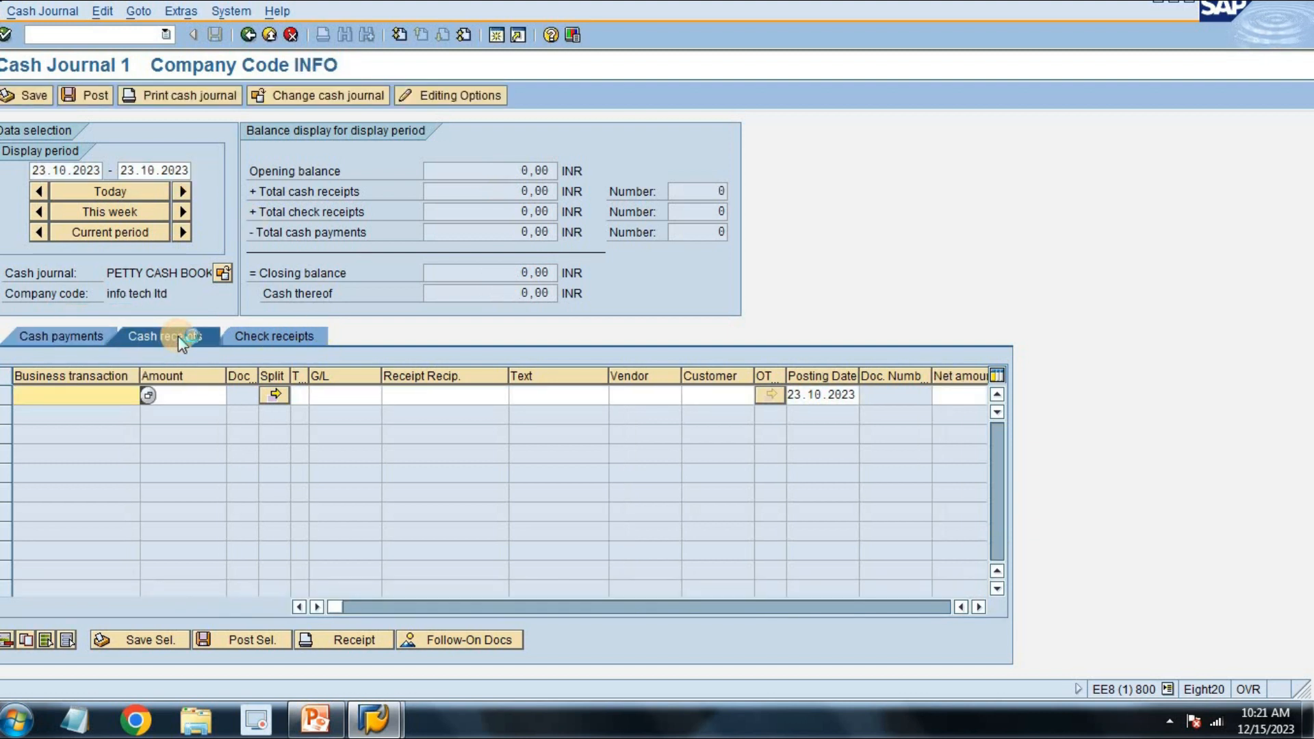
{"action": "left_click", "coordinate": [150, 394]}
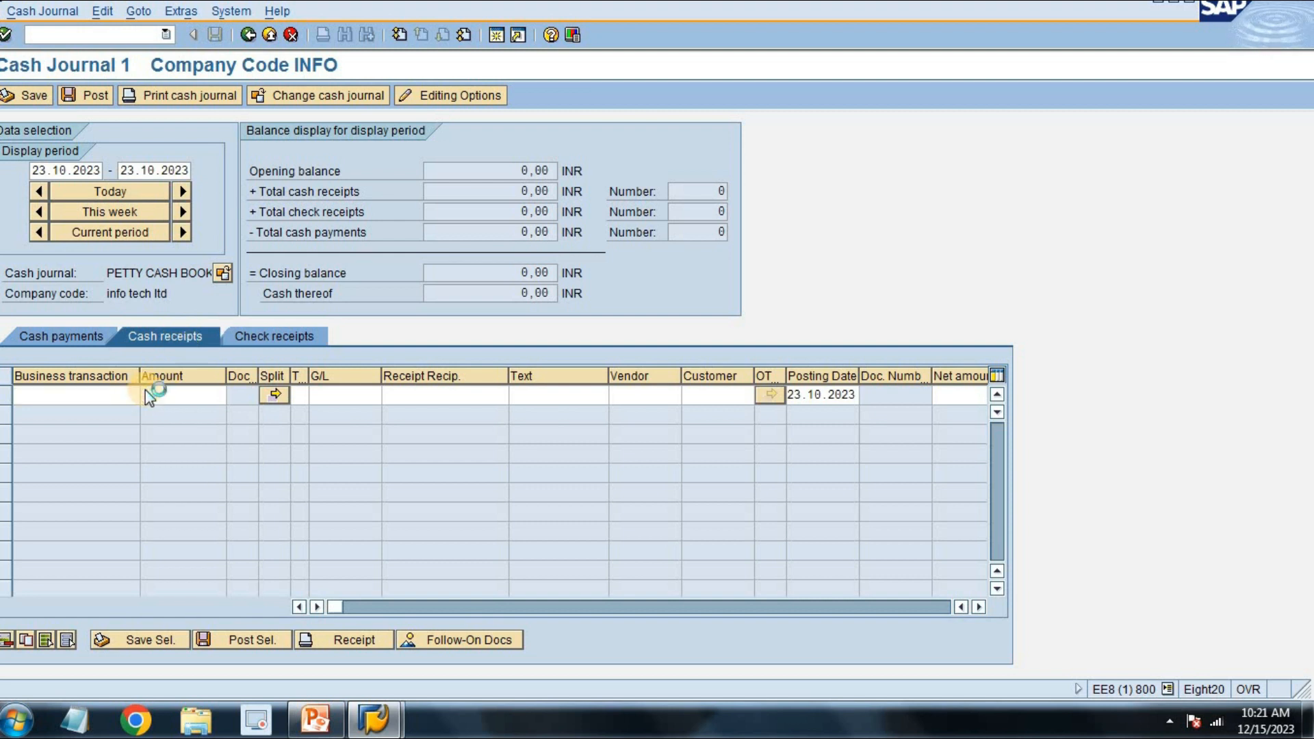
{"action": "key", "text": "Return"}
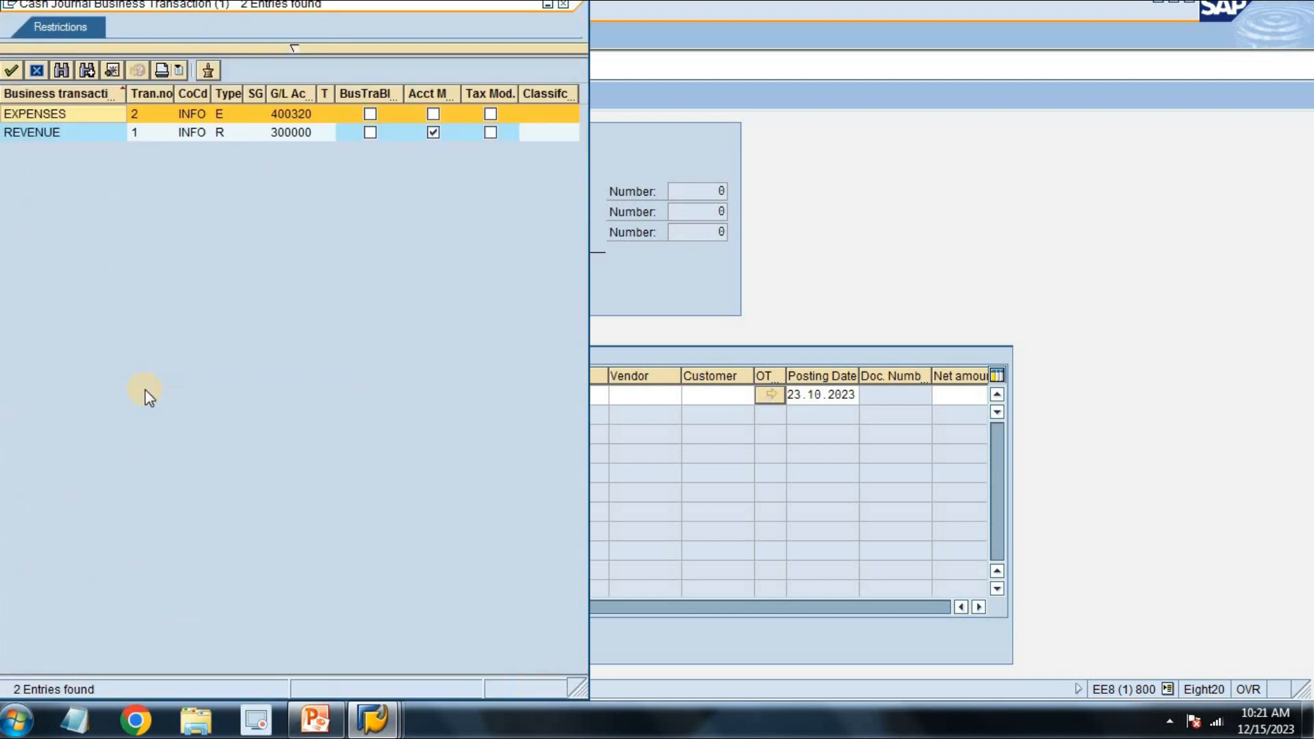
{"action": "key", "text": "Down"}
{"action": "key", "text": "Return"}
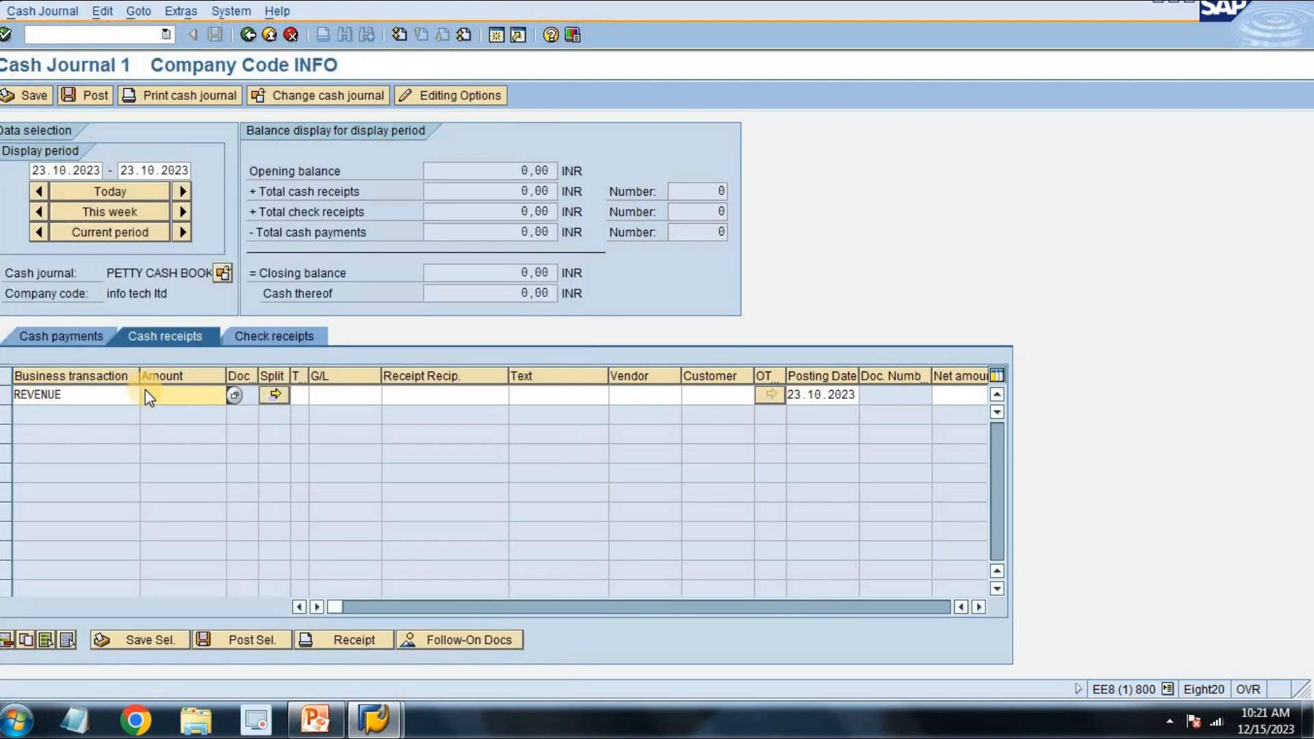
Enter 50000 as the amount of the revenue receipt and save that cash journal line
{"action": "left_click", "coordinate": [147, 394]}
{"action": "type", "text": "50000"}
{"action": "key", "text": "Tab"}
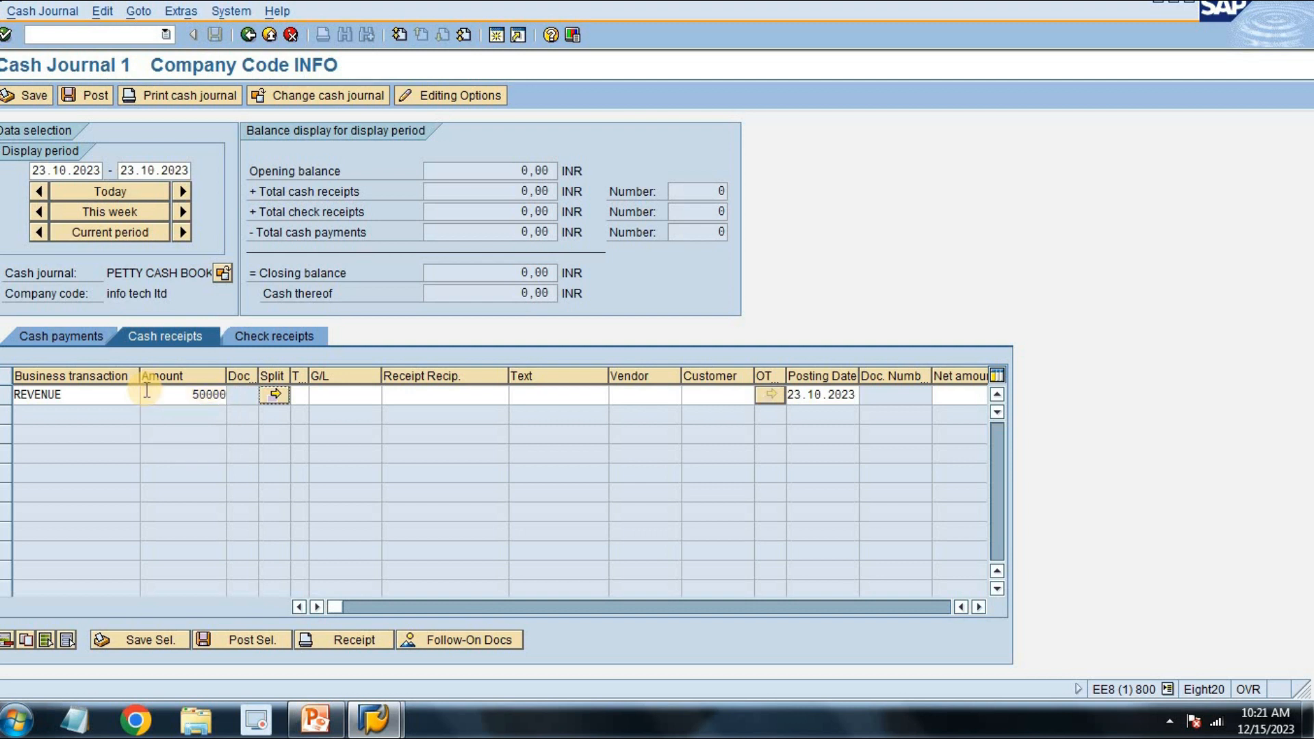
{"action": "key", "text": "Tab"}
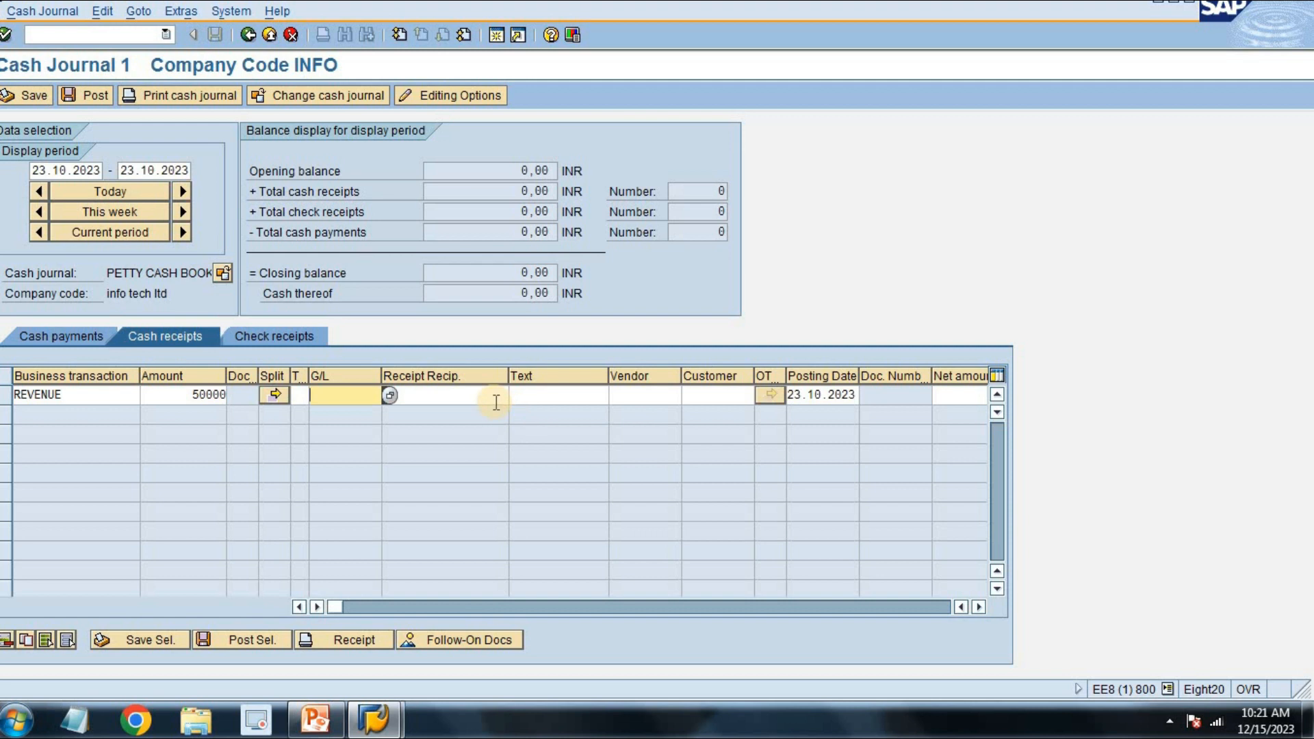
{"action": "key", "text": "Return"}
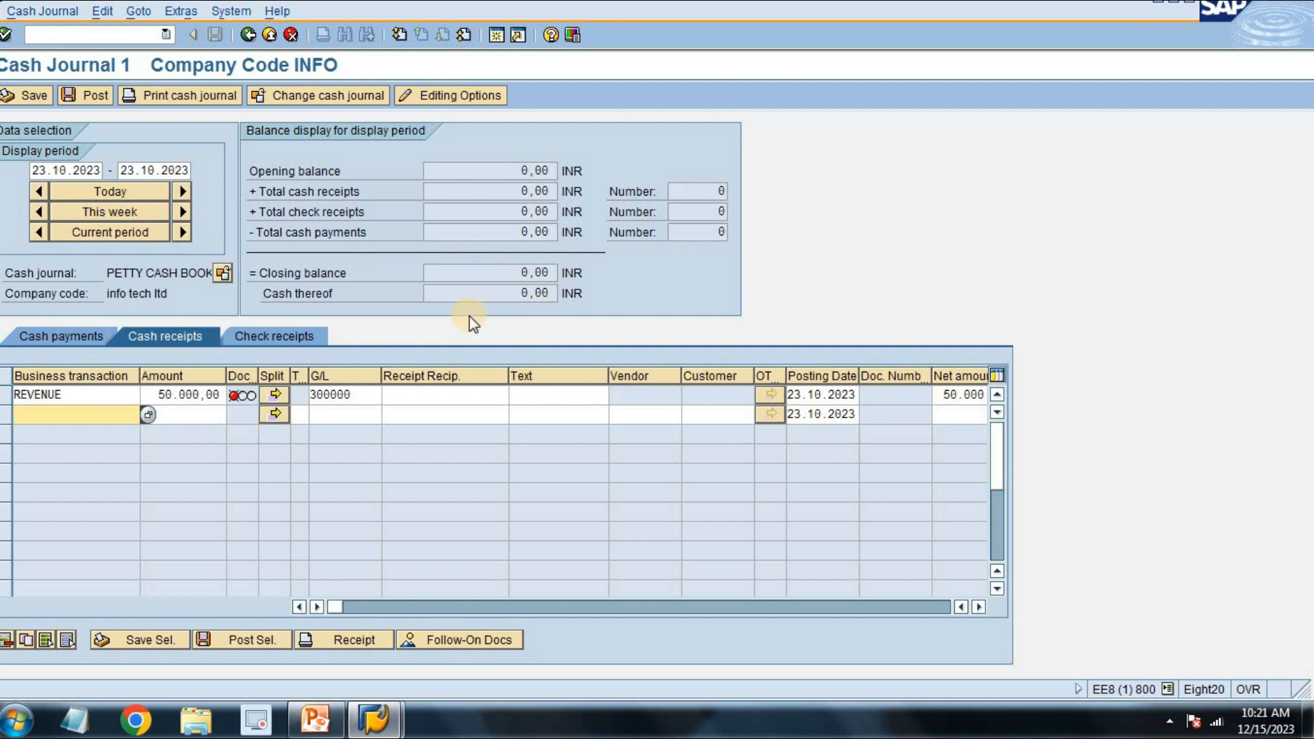
{"action": "left_click", "coordinate": [6, 397]}
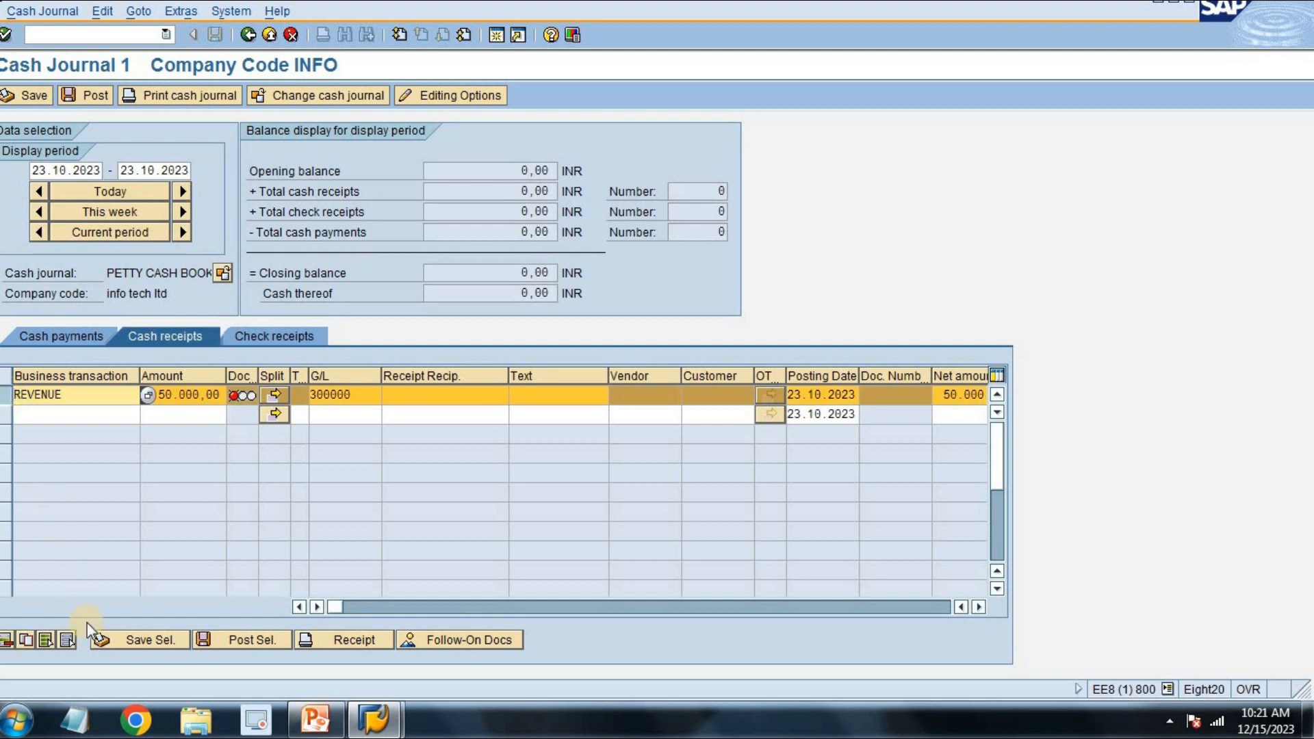
{"action": "left_click", "coordinate": [155, 642]}
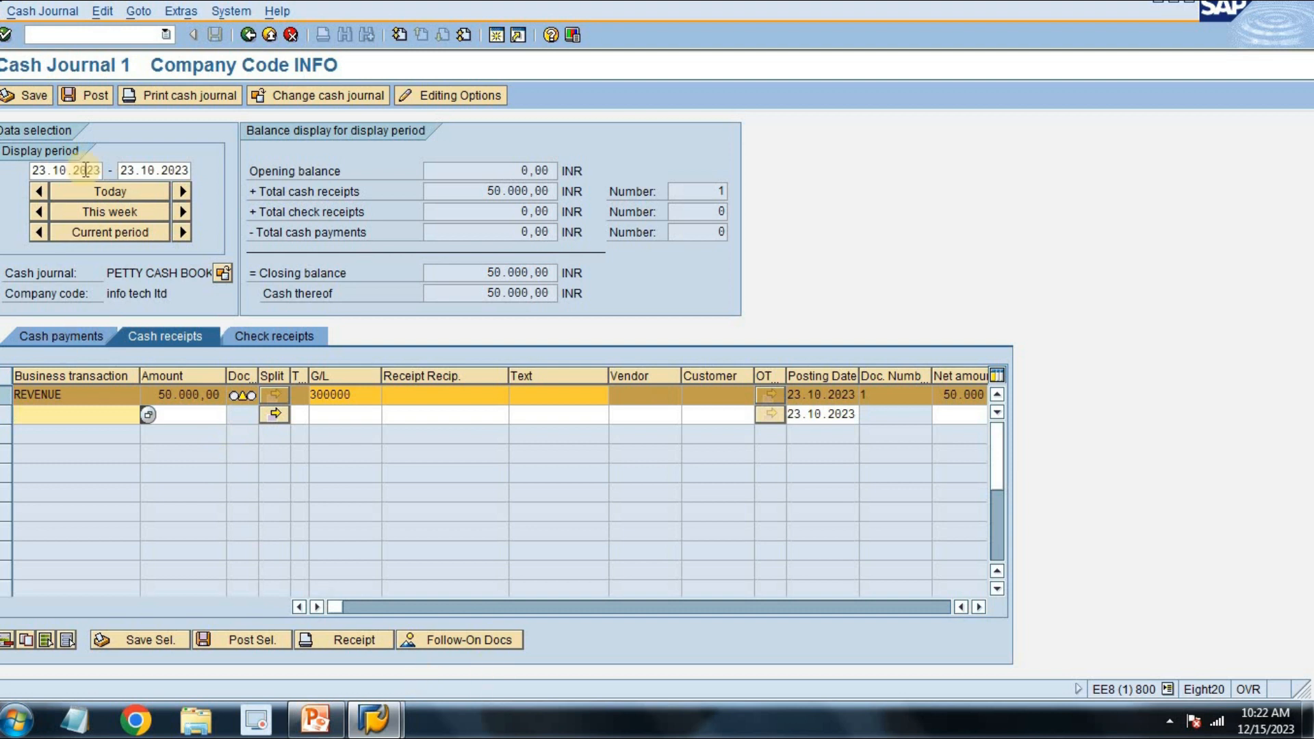
Try to post the saved revenue receipt of 50.000,00
{"action": "left_click", "coordinate": [81, 100]}
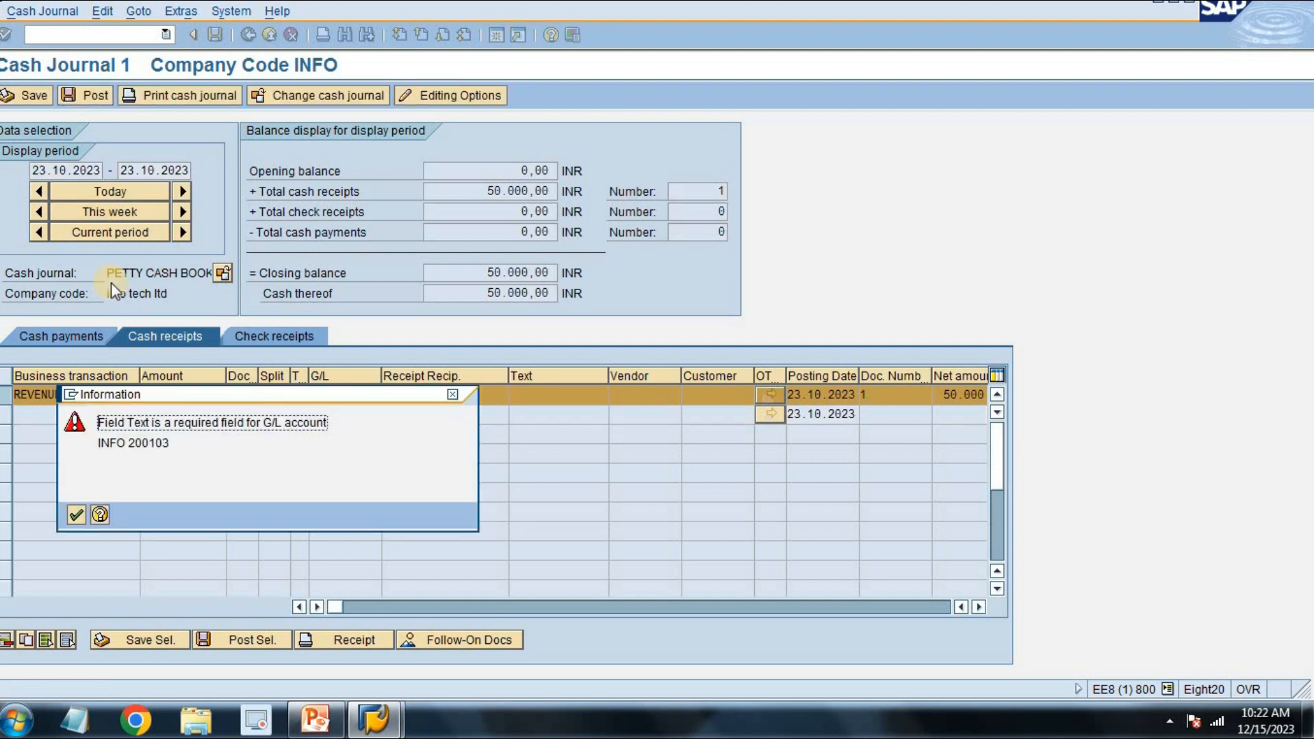
{"action": "key", "text": "Return"}
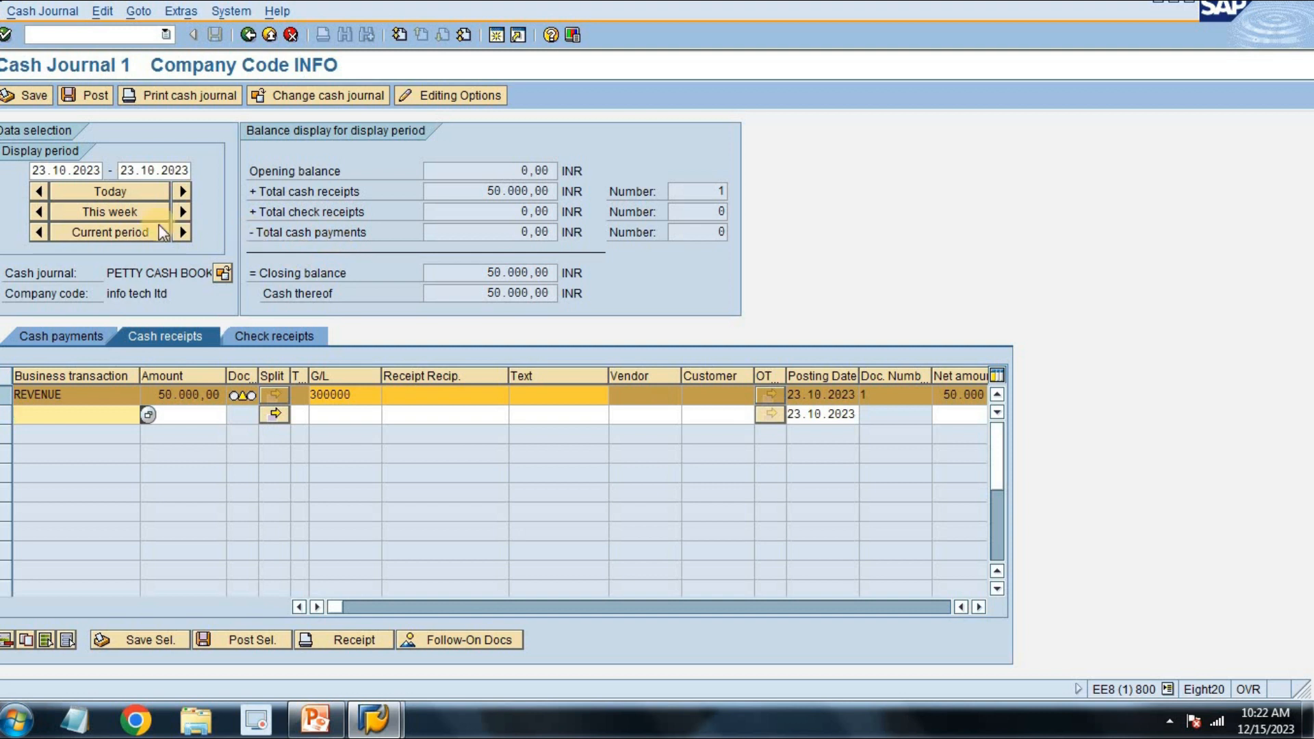
{"action": "left_click", "coordinate": [98, 97]}
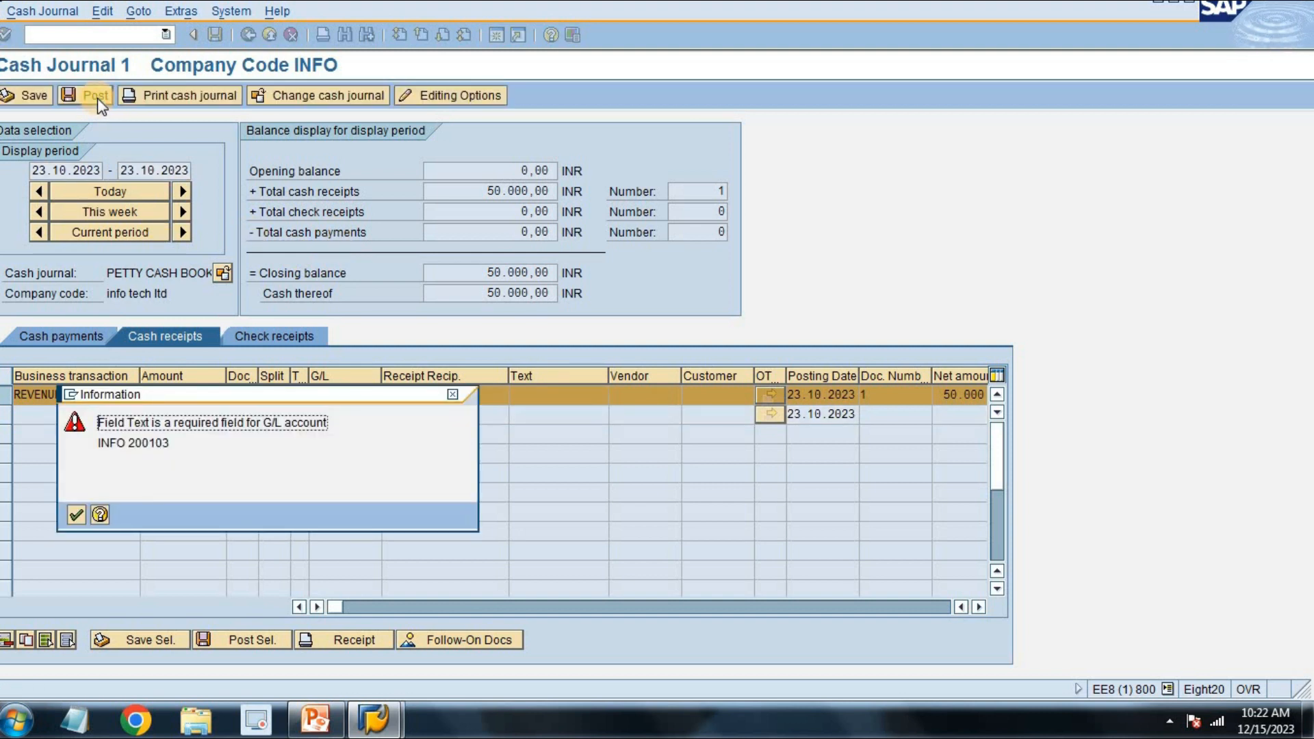
{"action": "key", "text": "Return"}
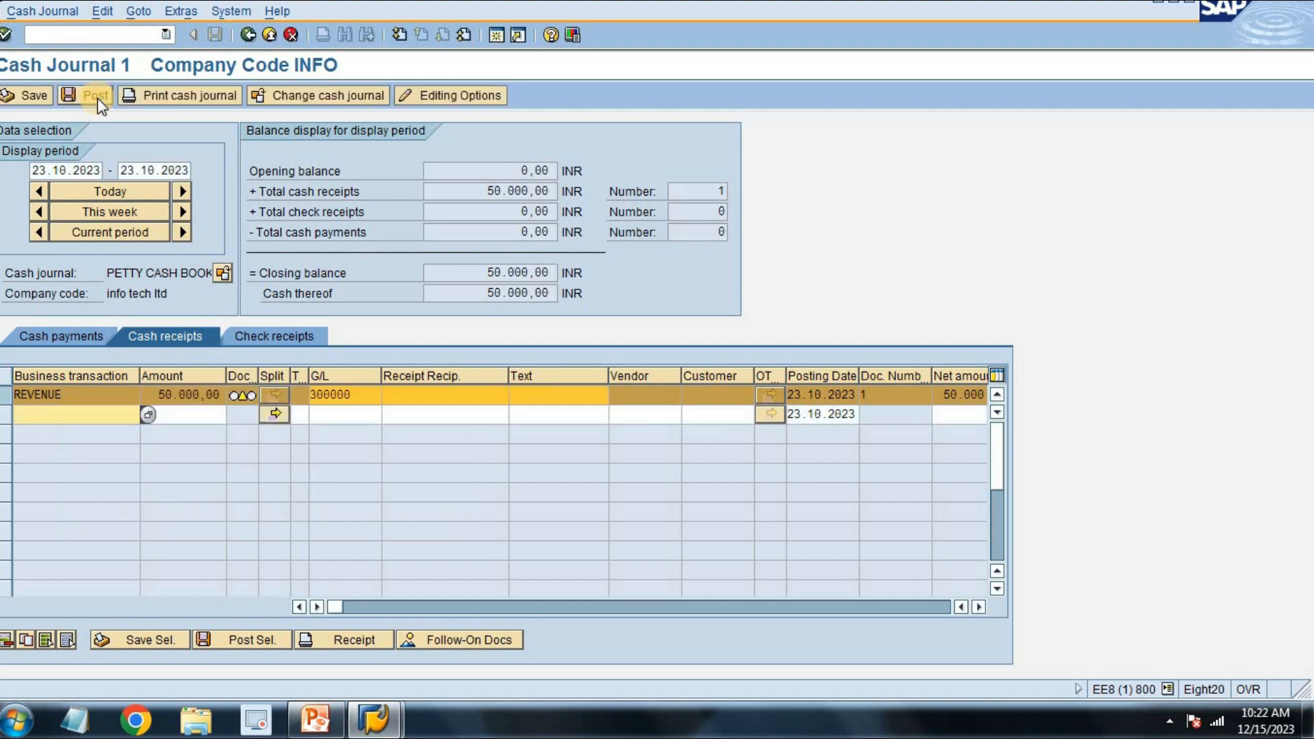
Enter "income rec by cash" as the text of the revenue receipt and try to post it
{"action": "left_click", "coordinate": [520, 395]}
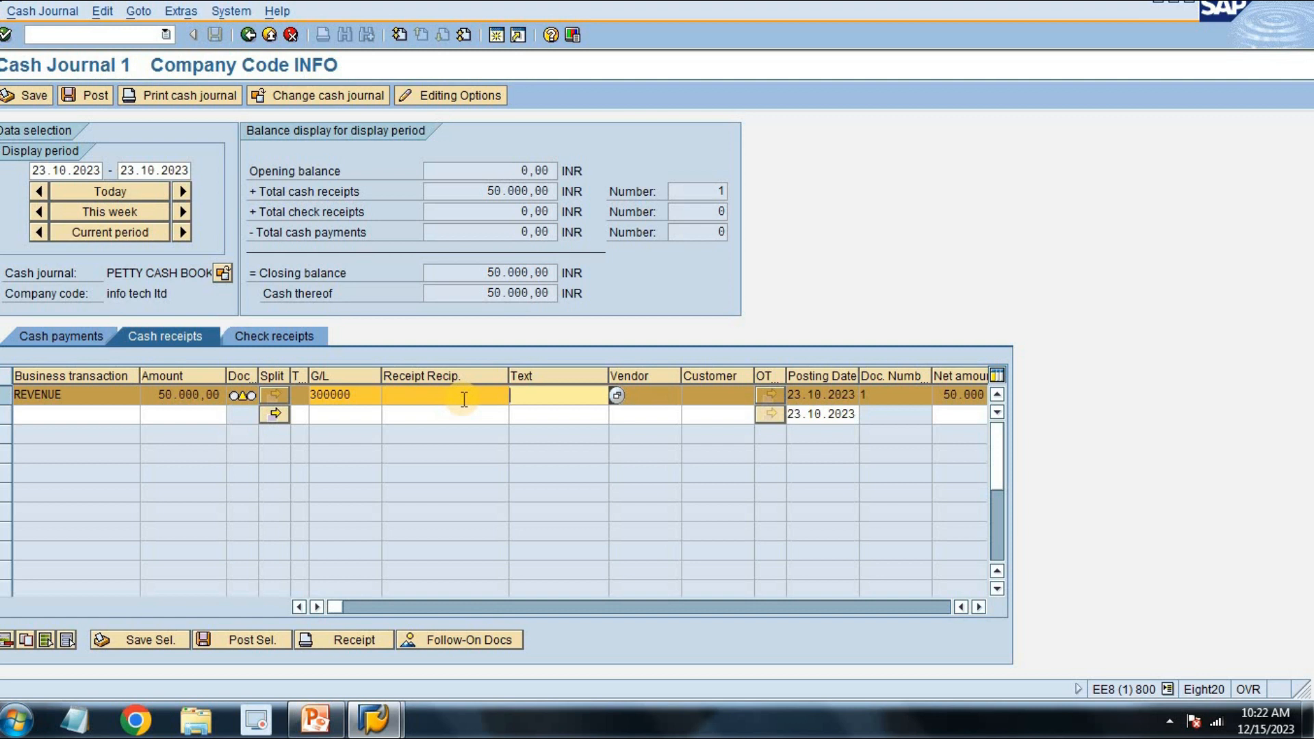
{"action": "type", "text": "incom"}
{"action": "type", "text": "e"}
{"action": "type", "text": " re"}
{"action": "type", "text": "c by ca"}
{"action": "type", "text": "sh"}
{"action": "left_click", "coordinate": [89, 96]}
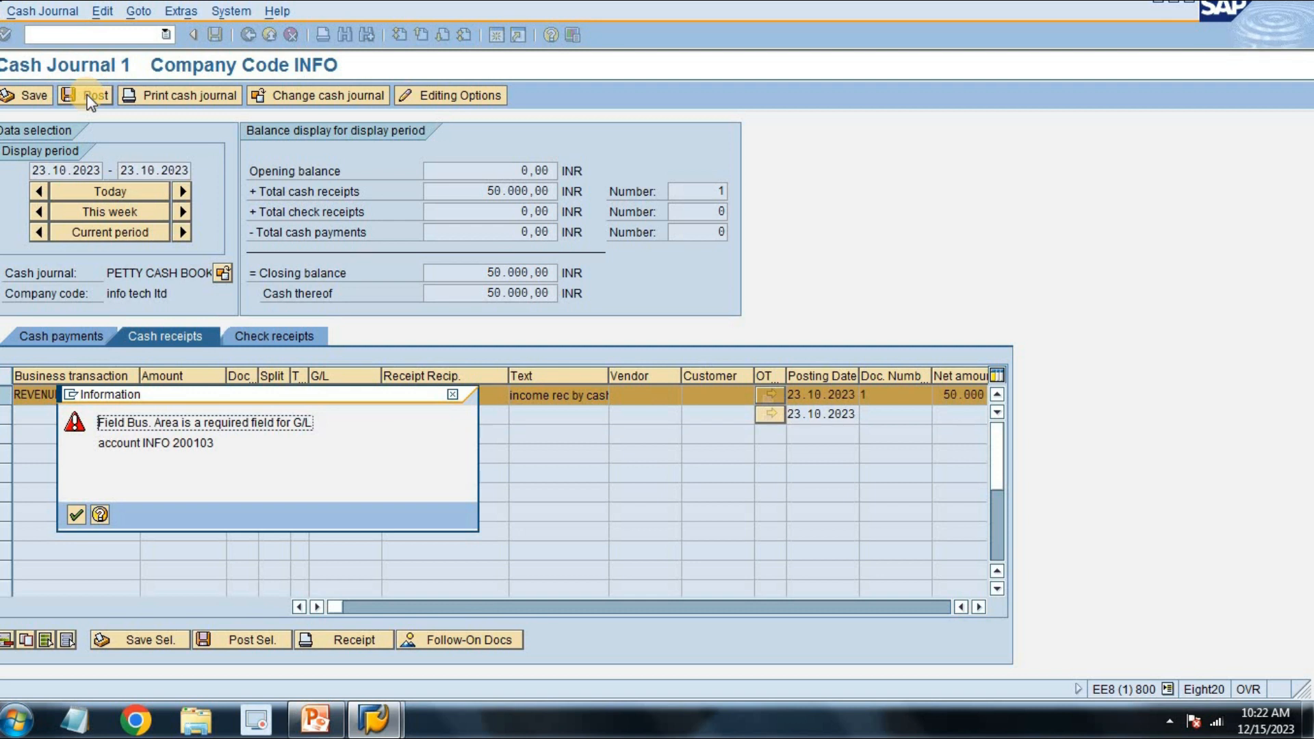
{"action": "key", "text": "Return"}
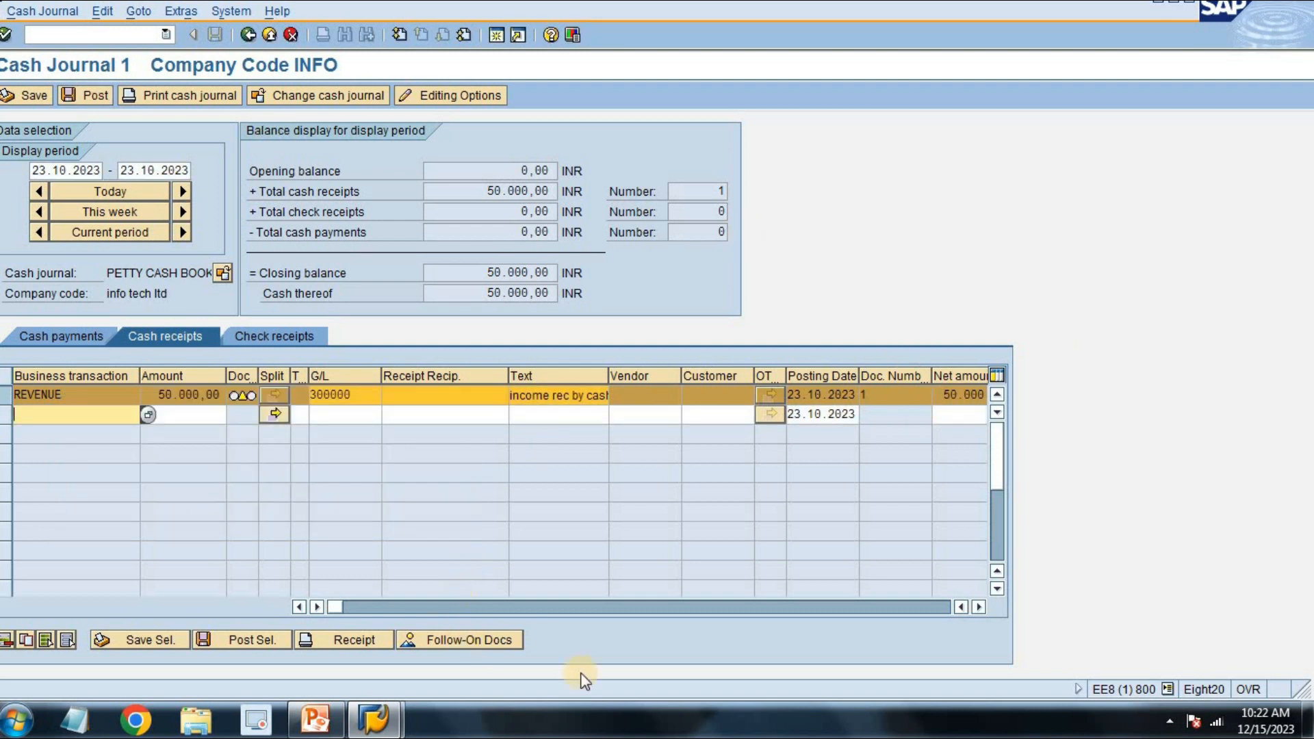
Assign business area inf1 to the revenue receipt line and post the receipt
{"action": "left_click", "coordinate": [908, 400]}
{"action": "key", "text": "Tab"}
{"action": "key", "text": "Tab"}
{"action": "key", "text": "Tab"}
{"action": "key", "text": "Tab"}
{"action": "key", "text": "Tab"}
{"action": "key", "text": "Tab"}
{"action": "key", "text": "Tab"}
{"action": "key", "text": "Tab"}
{"action": "key", "text": "Tab"}
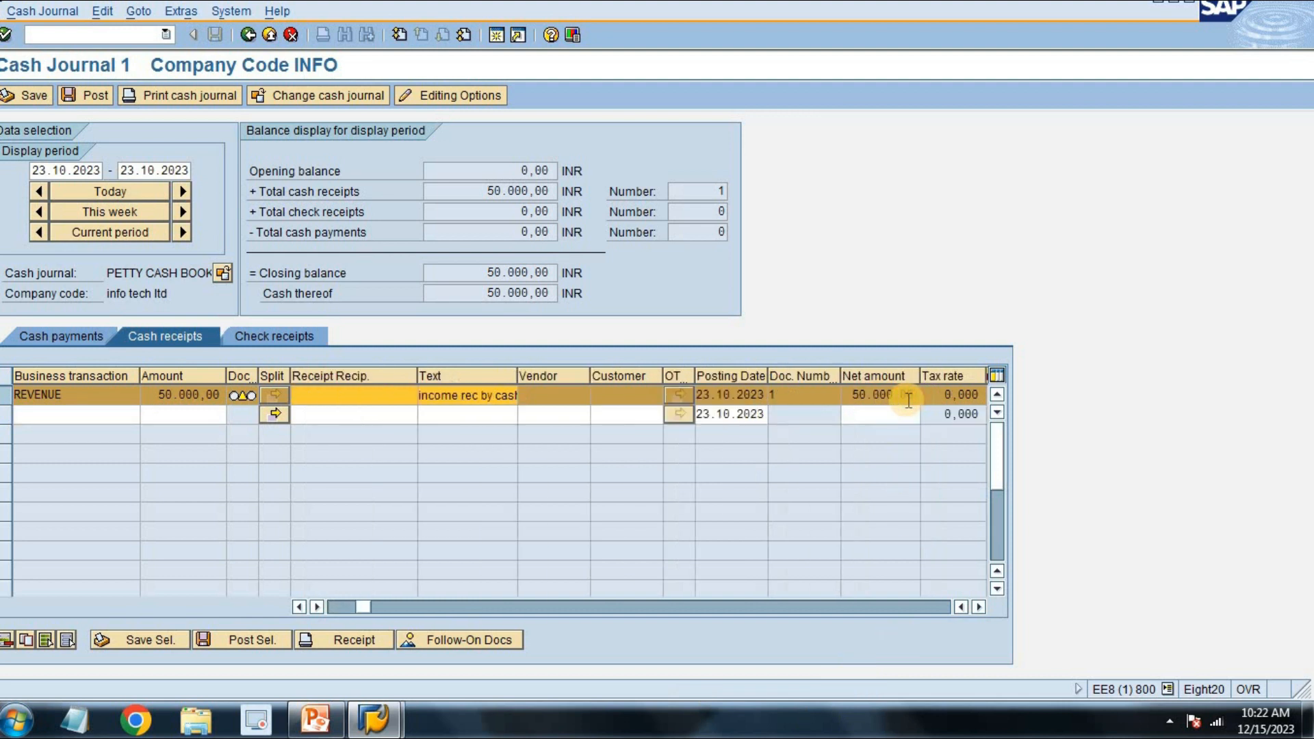
{"action": "key", "text": "Tab"}
{"action": "key", "text": "Tab"}
{"action": "key", "text": "Tab"}
{"action": "key", "text": "Tab"}
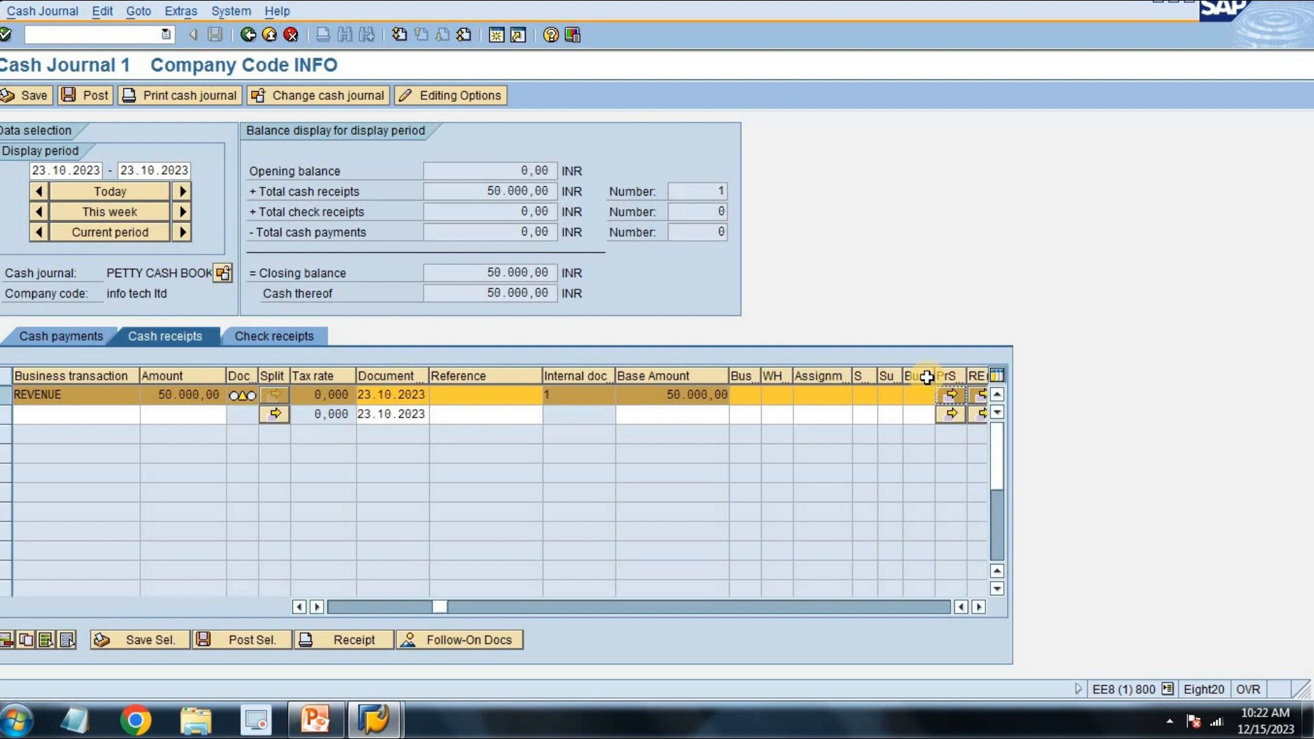
{"action": "left_click", "coordinate": [916, 393]}
{"action": "type", "text": "inf1"}
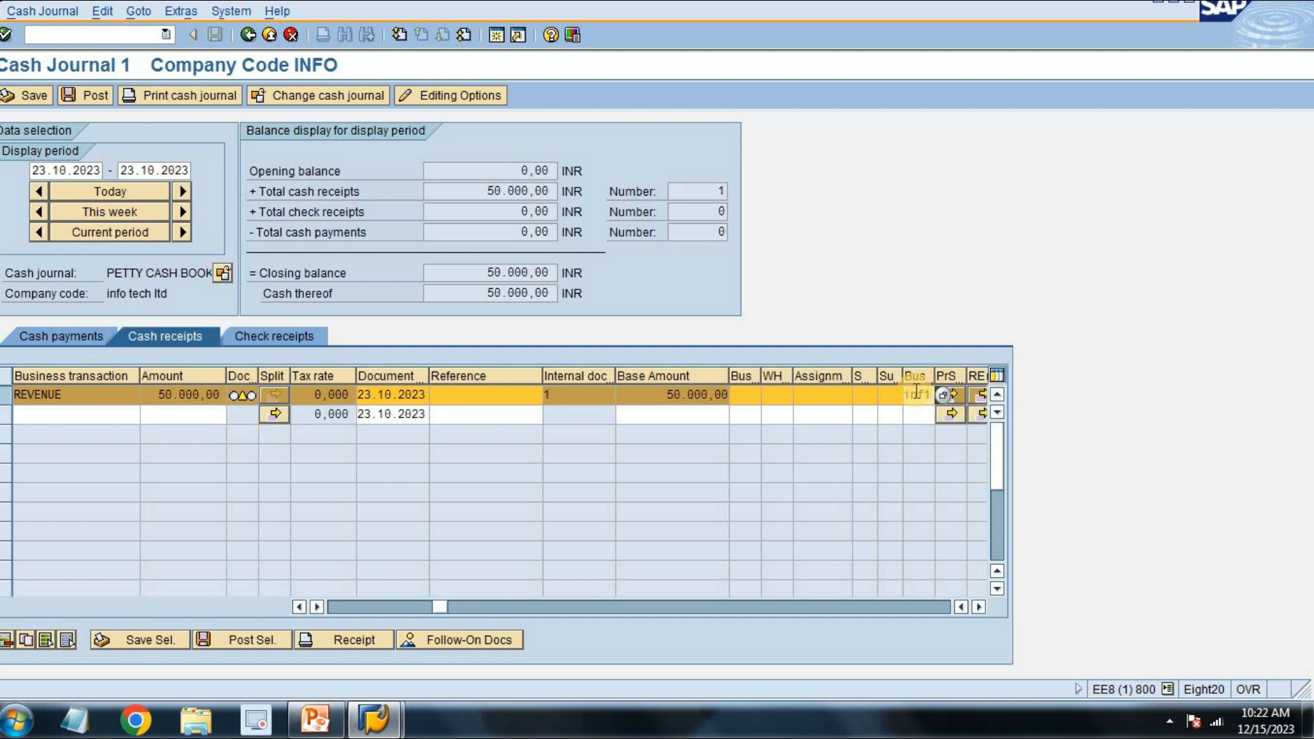
{"action": "left_click", "coordinate": [92, 95]}
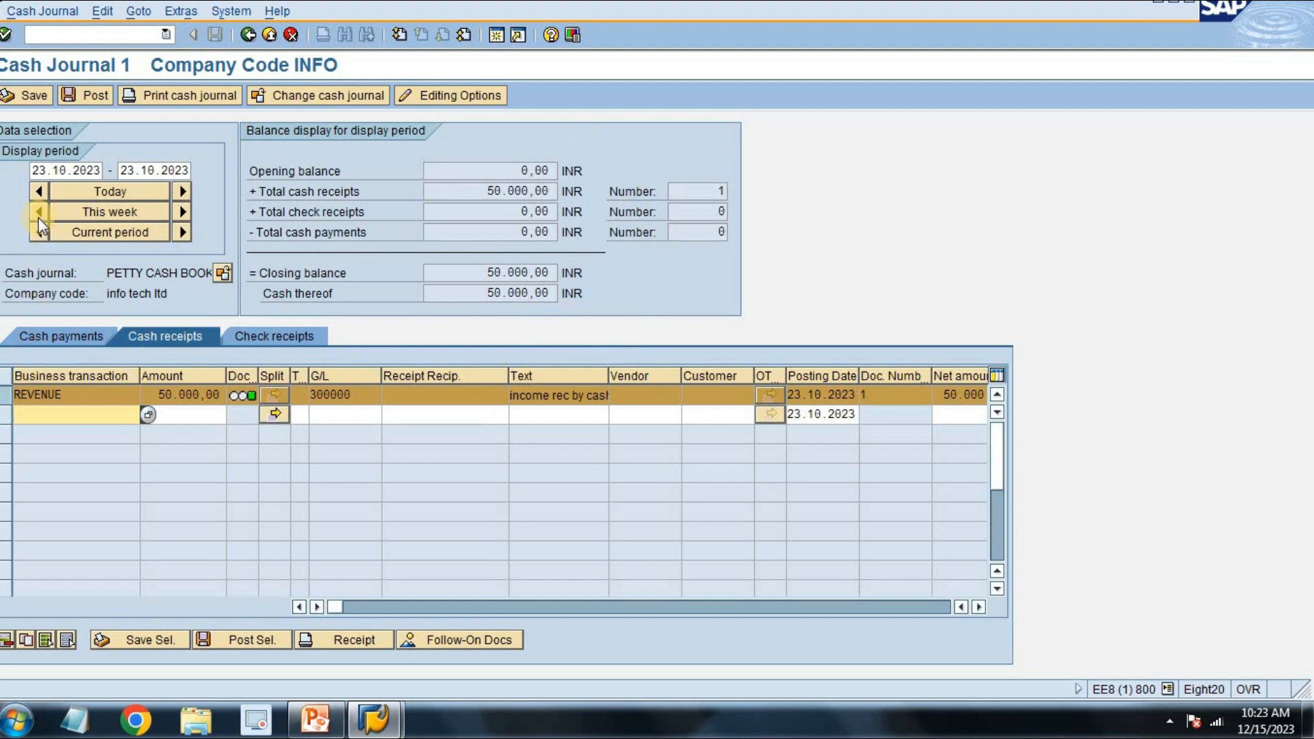
Switch to cash payments and choose EXPENSES as the business transaction of the first line
{"action": "left_click", "coordinate": [51, 335]}
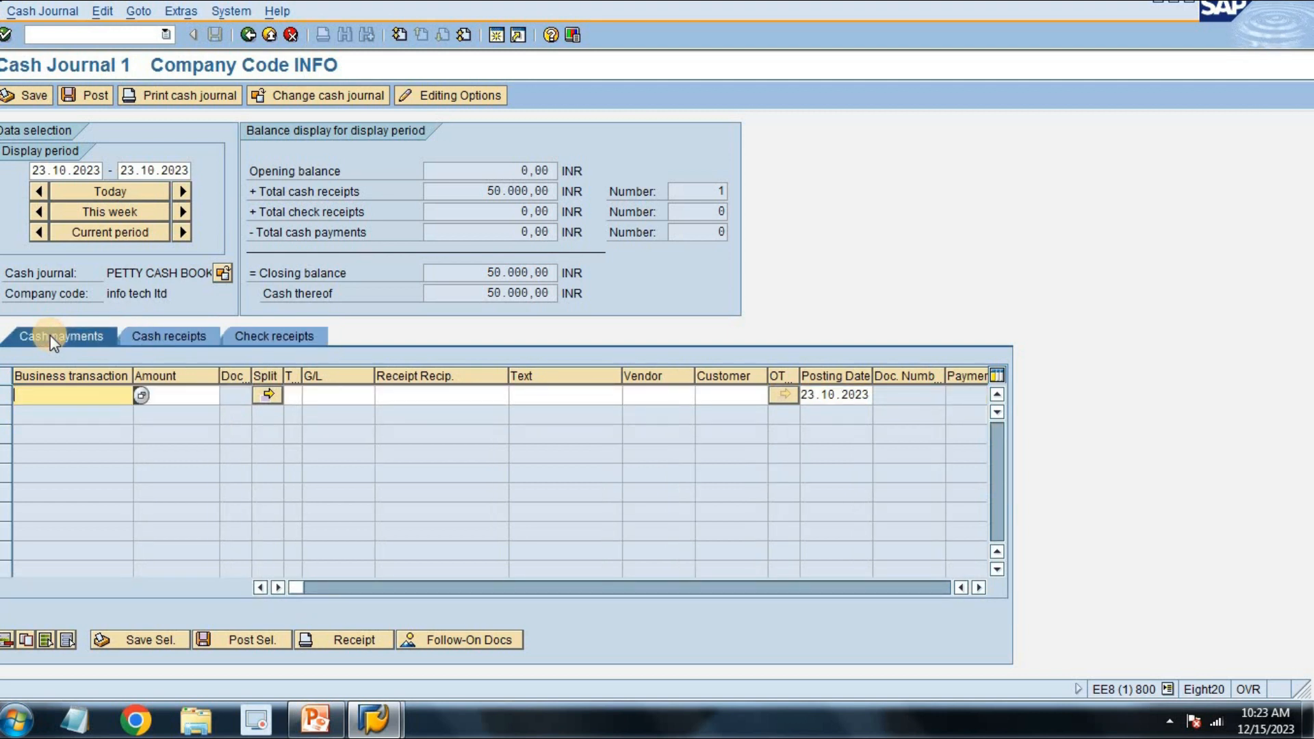
{"action": "left_click", "coordinate": [138, 395]}
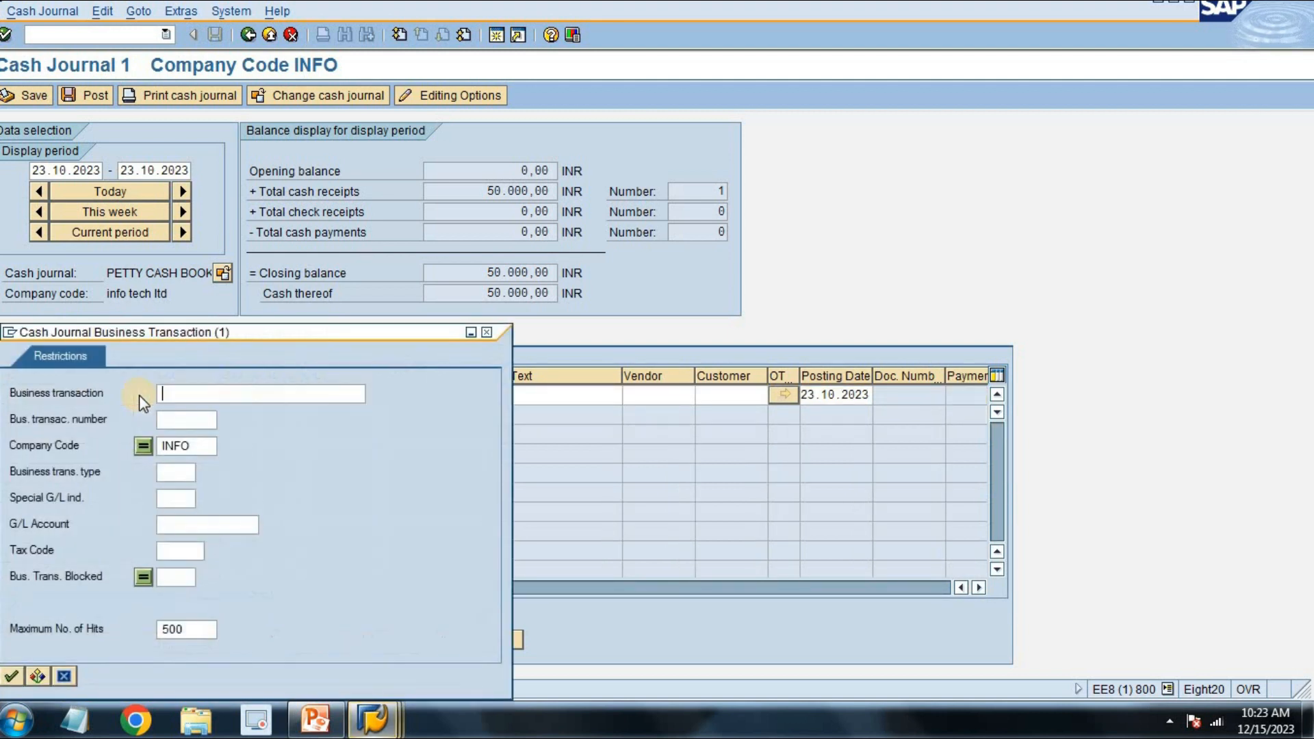
{"action": "key", "text": "Return"}
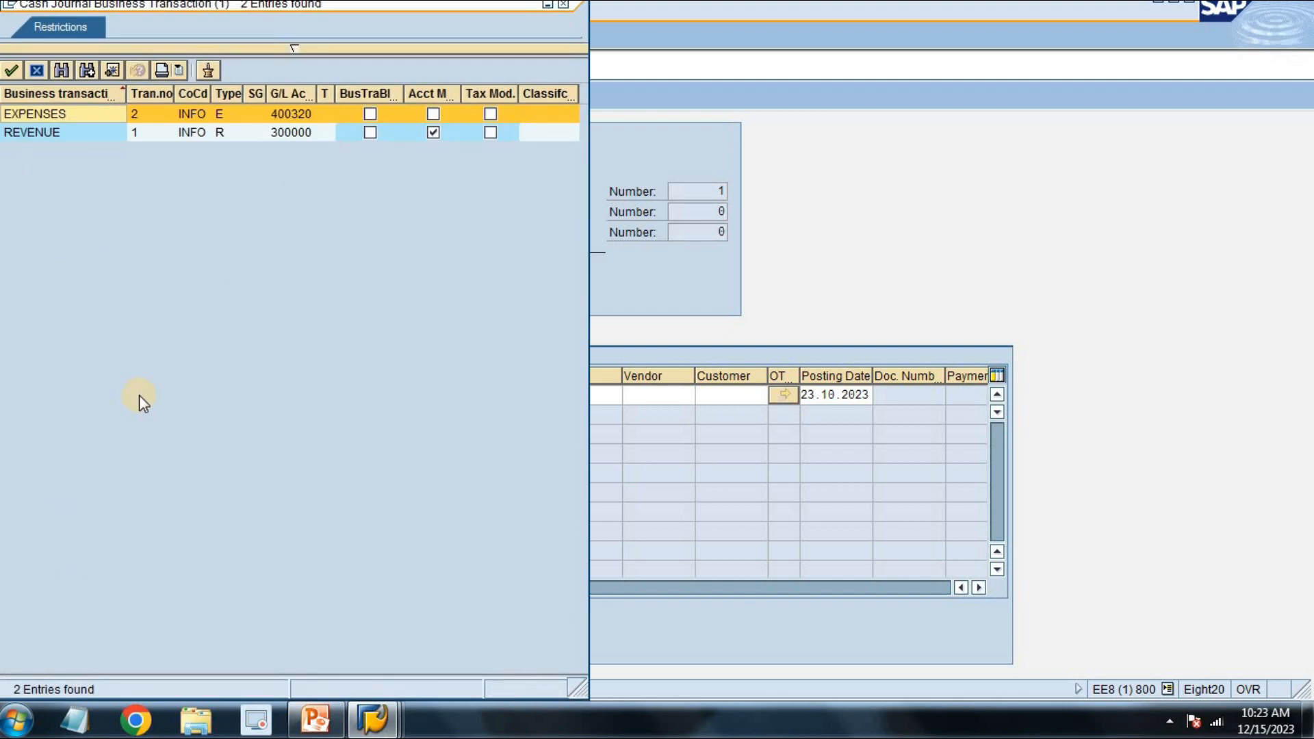
{"action": "key", "text": "Return"}
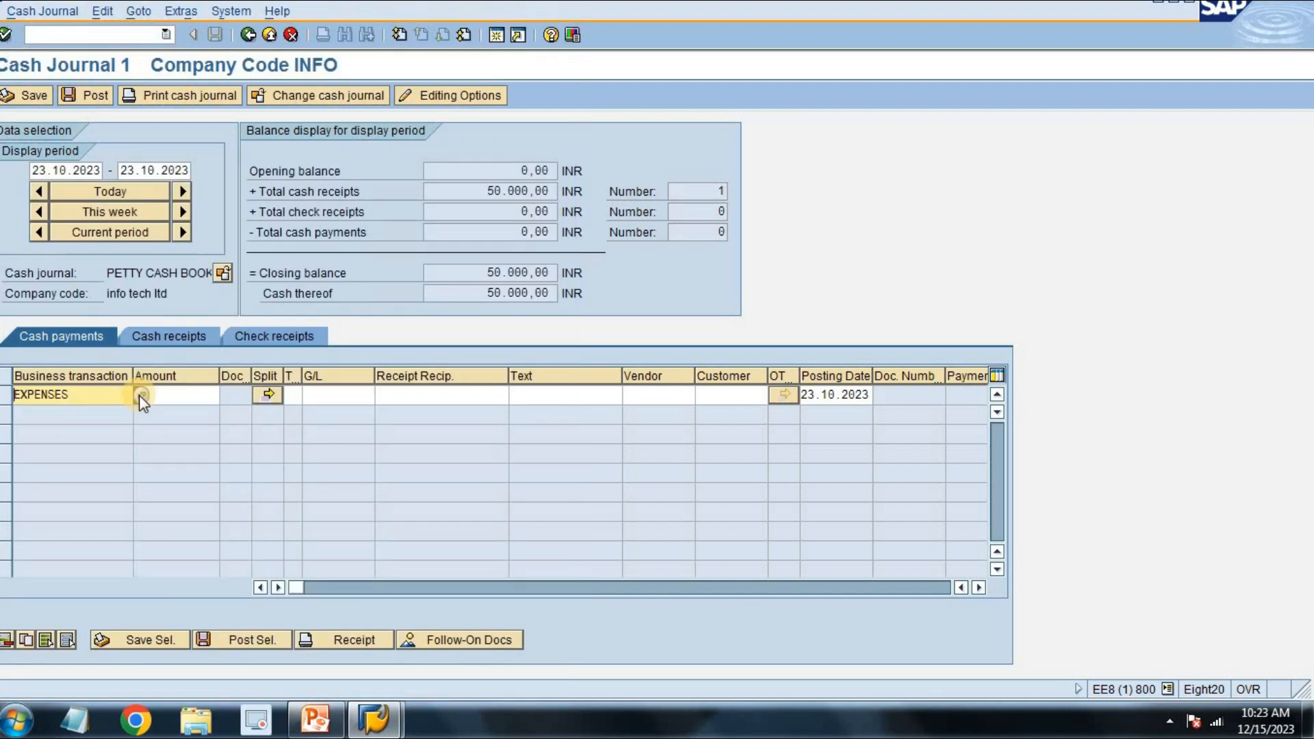
Enter 15000 as the amount of the expenses payment and save that line
{"action": "left_click", "coordinate": [183, 400]}
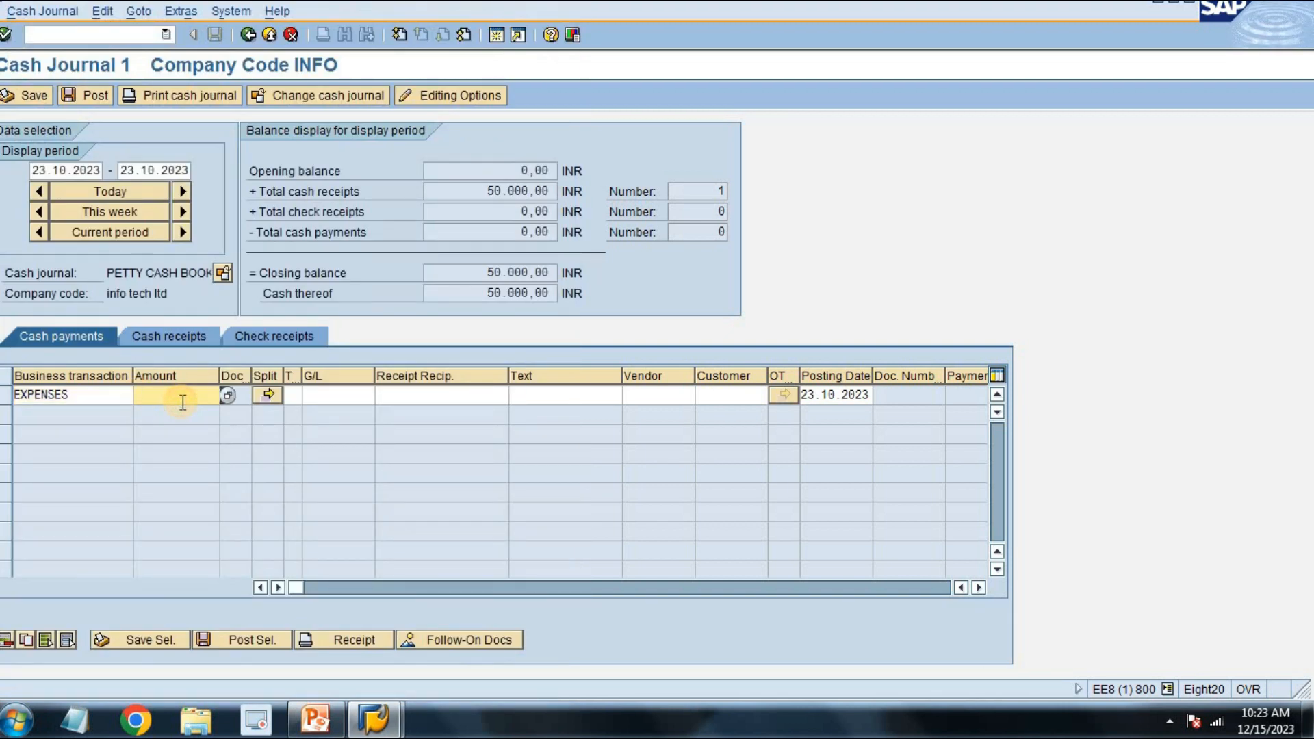
{"action": "type", "text": "15000"}
{"action": "key", "text": "Return"}
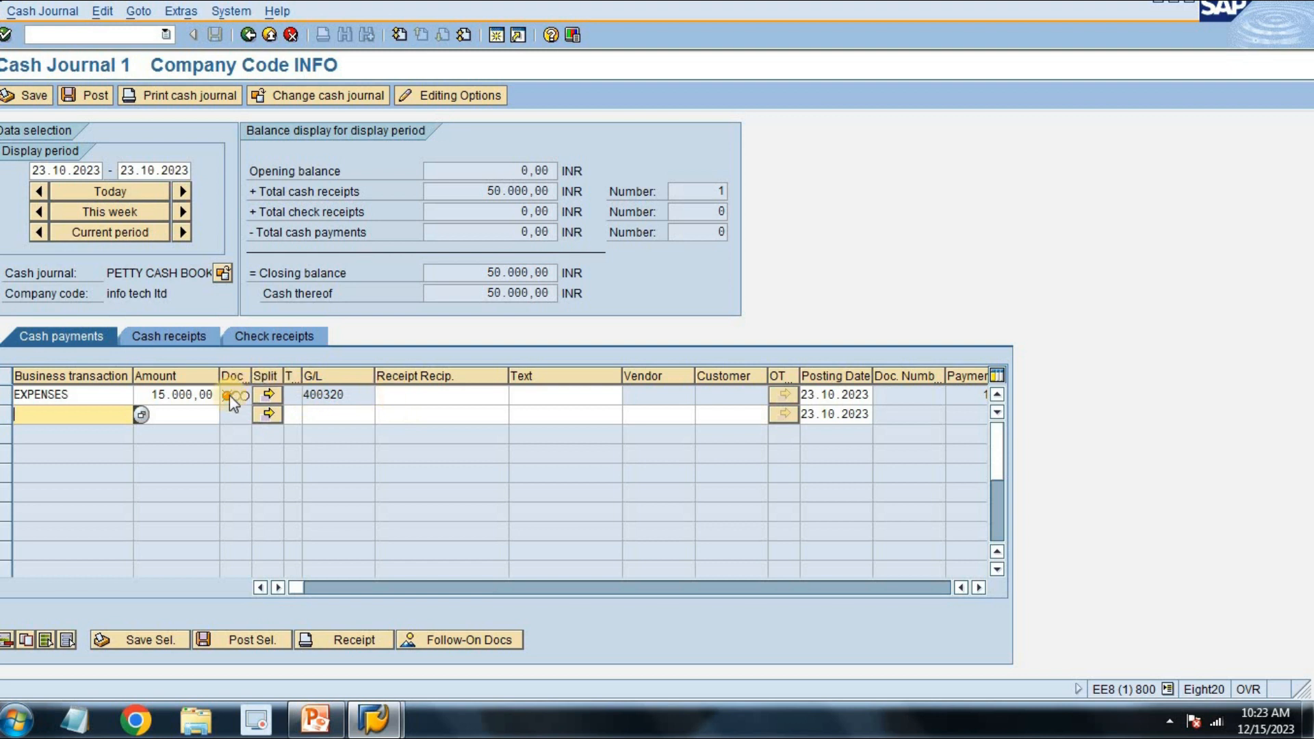
{"action": "left_click", "coordinate": [5, 395]}
{"action": "left_click", "coordinate": [131, 640]}
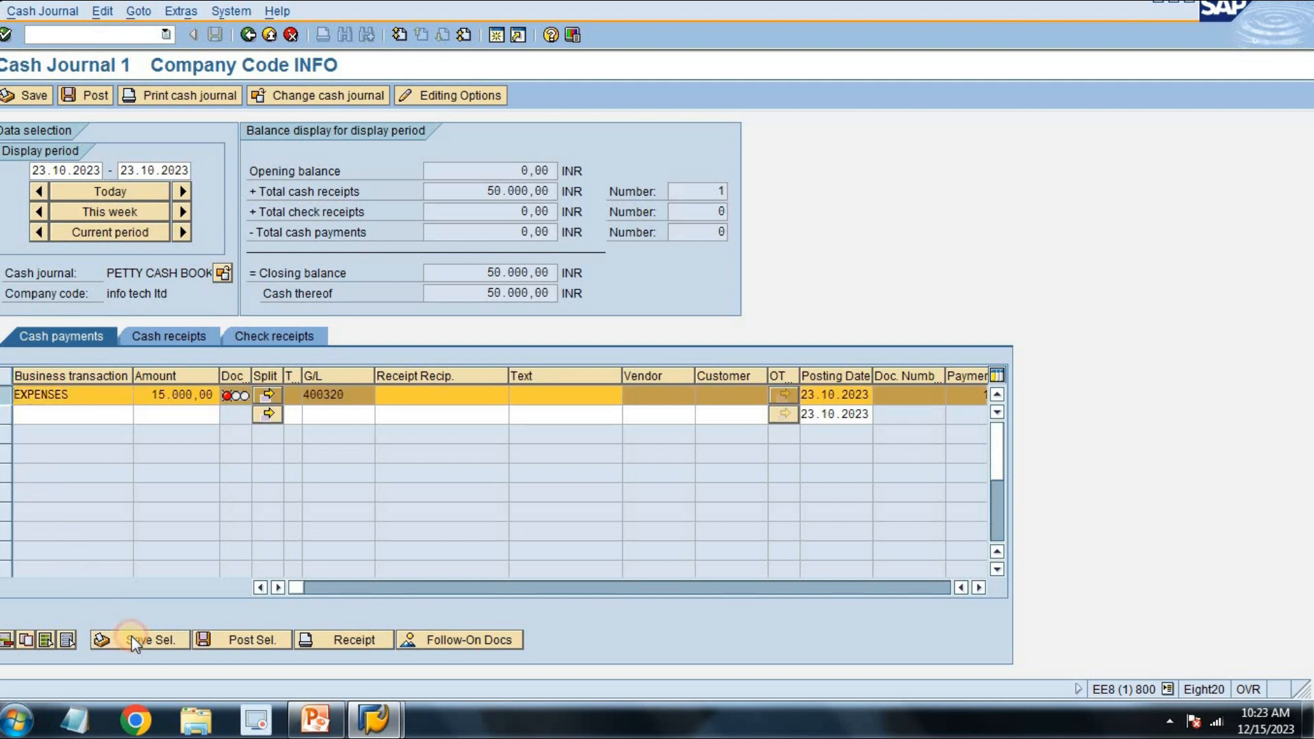
Enter "expenses paid by cash" as the text of the expenses payment
{"action": "left_click", "coordinate": [544, 394]}
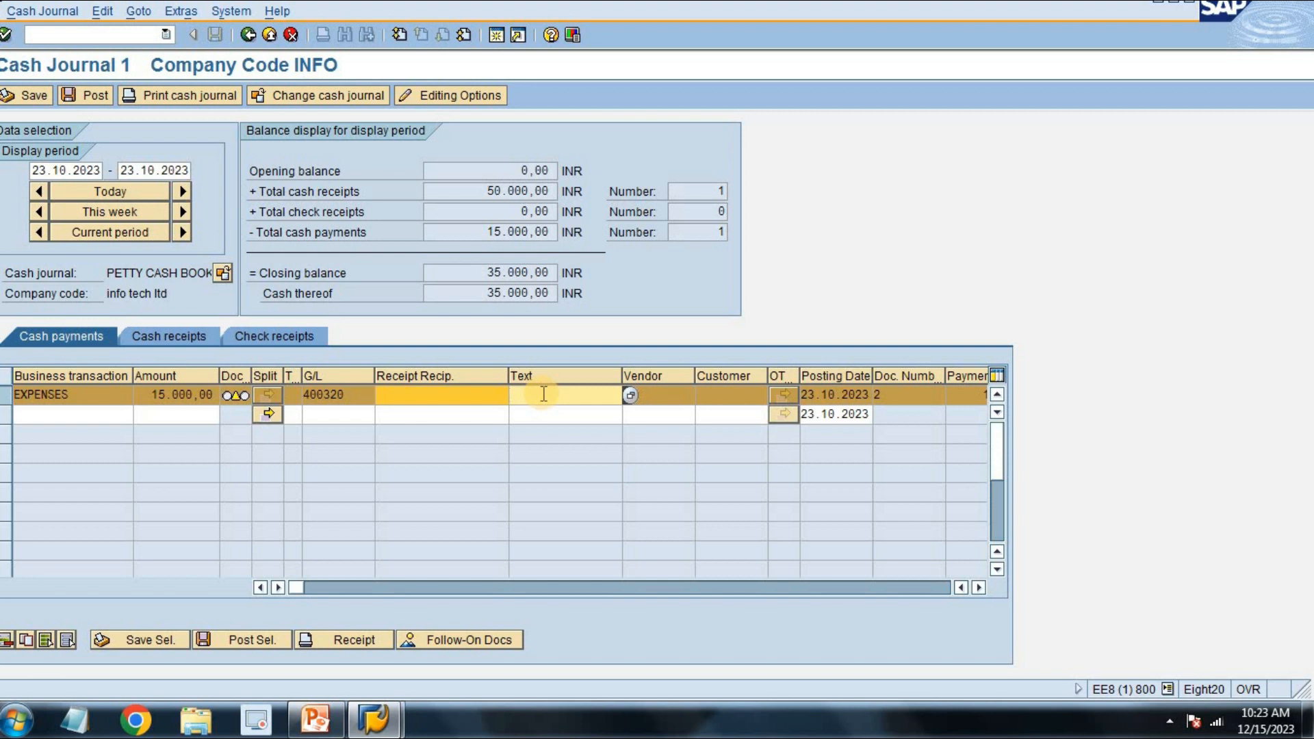
{"action": "type", "text": "expen"}
{"action": "key", "text": "BackSpace"}
{"action": "key", "text": "BackSpace"}
{"action": "type", "text": "enses paid by cash"}
Assign business area inf1 to the expenses payment line and post the payment
{"action": "key", "text": "Tab"}
{"action": "key", "text": "Tab"}
{"action": "key", "text": "Tab"}
{"action": "key", "text": "Tab"}
{"action": "key", "text": "Tab"}
{"action": "key", "text": "Tab"}
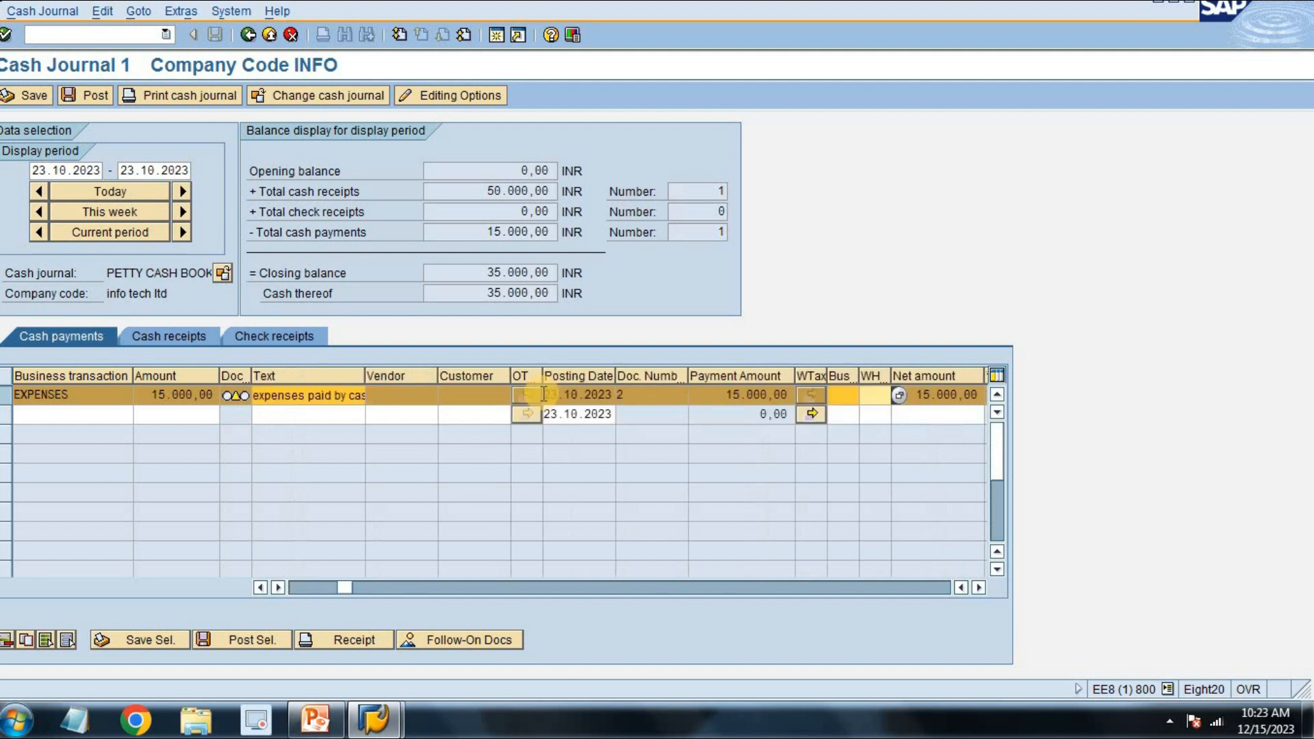
{"action": "key", "text": "shift+Tab"}
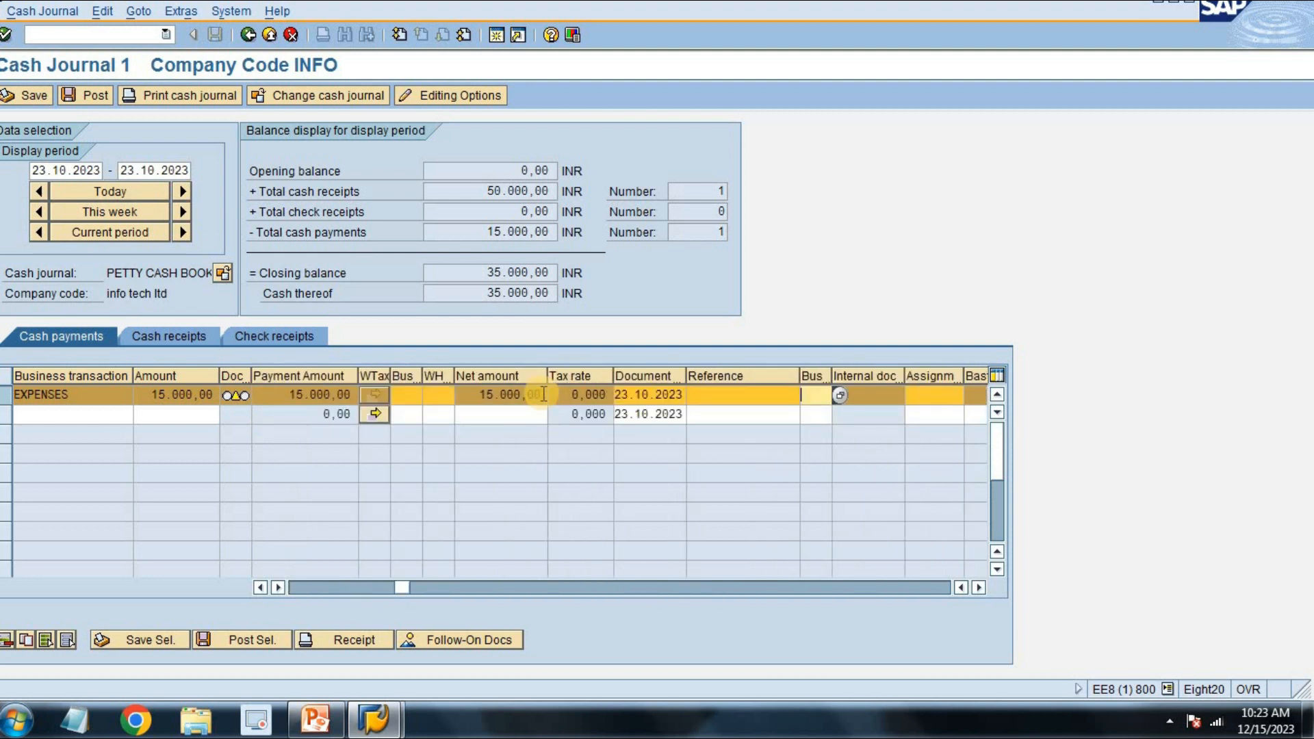
{"action": "type", "text": "inf1"}
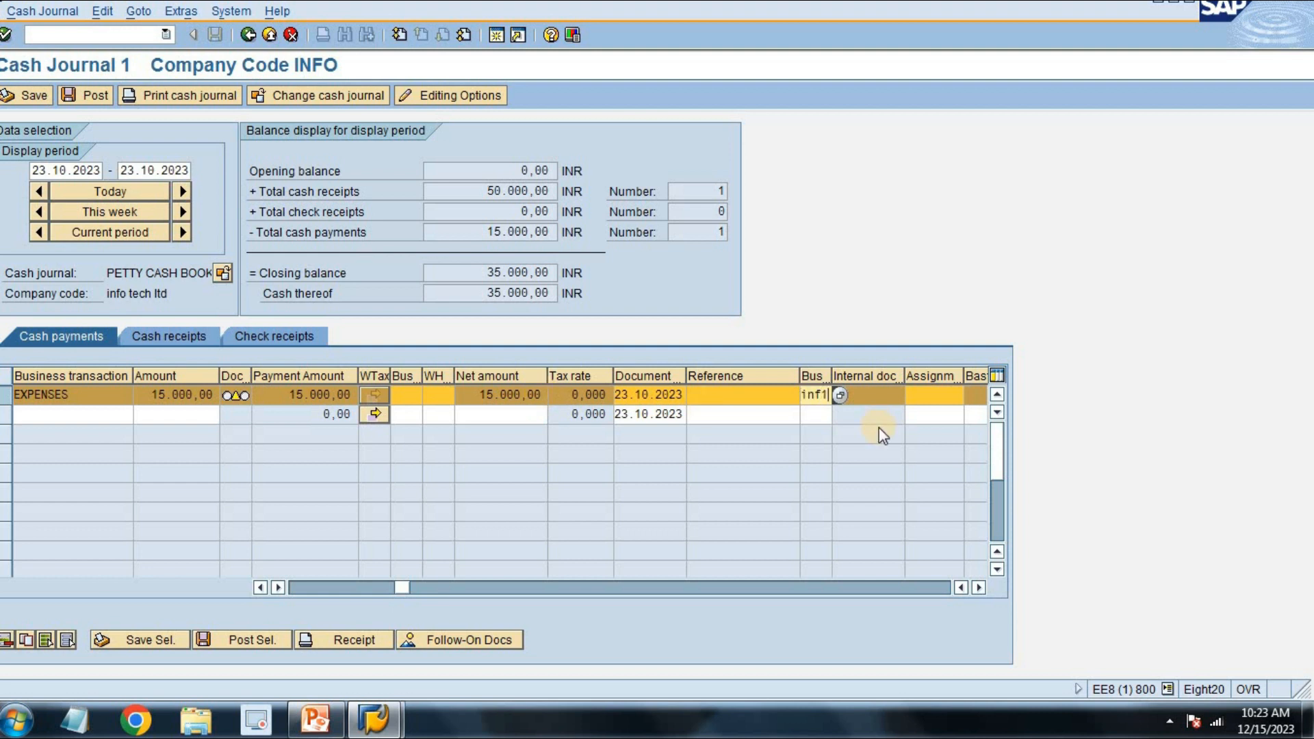
{"action": "left_click", "coordinate": [76, 101]}
{"action": "left_click", "coordinate": [249, 388]}
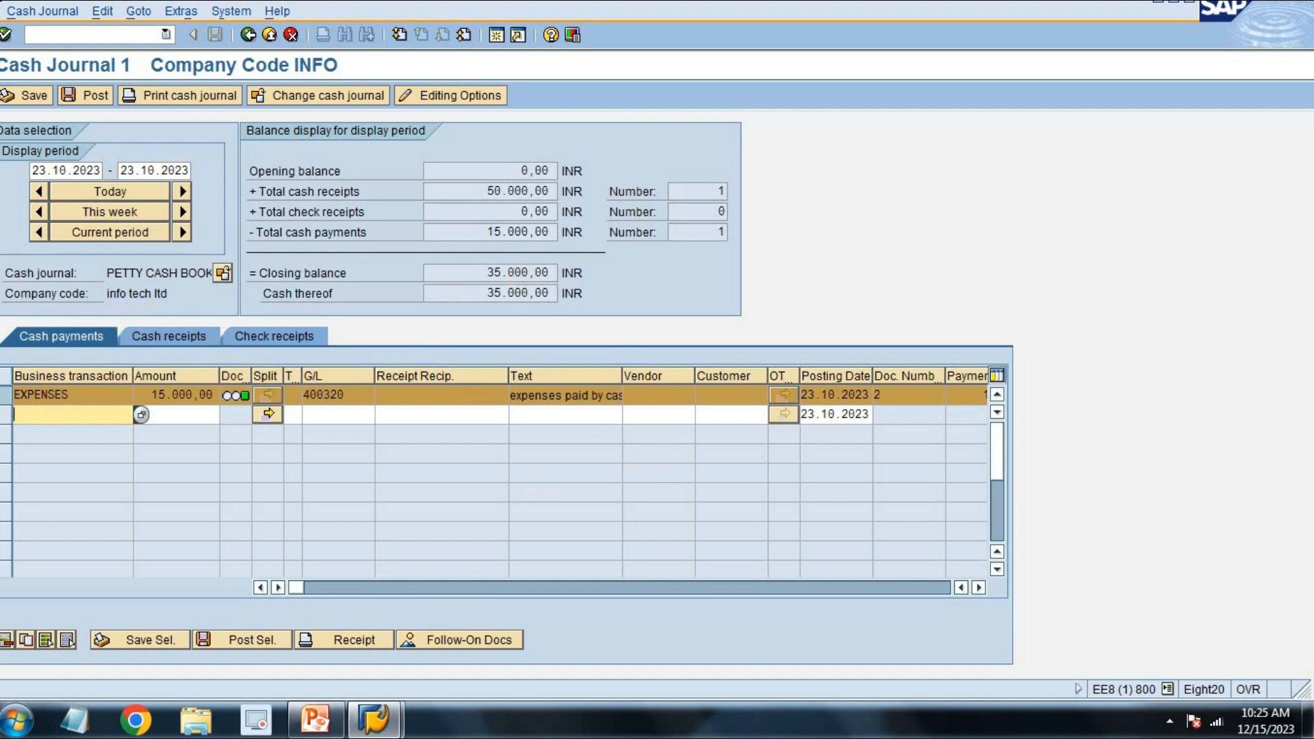
Select the posted expenses line, display the cash journal print report for the selected period, and exit the report
{"action": "left_click", "coordinate": [7, 395]}
{"action": "left_click", "coordinate": [7, 397]}
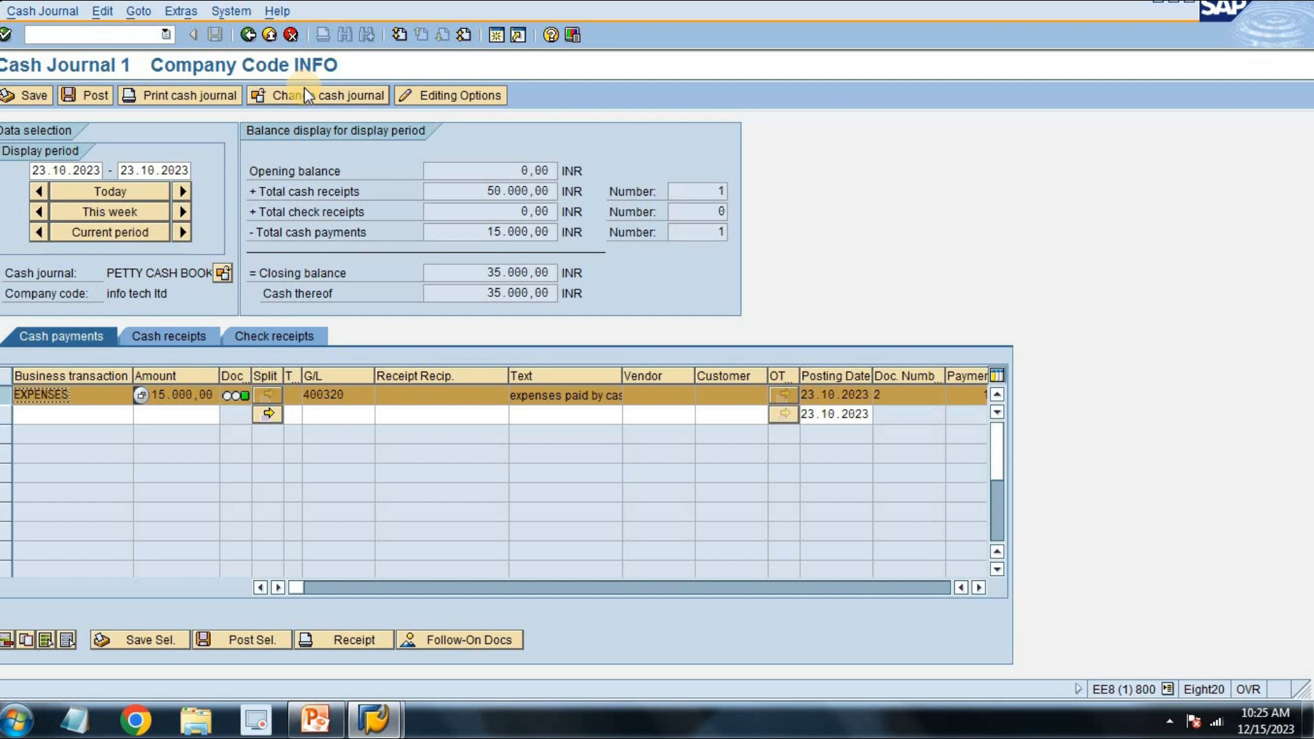
{"action": "left_click", "coordinate": [179, 100]}
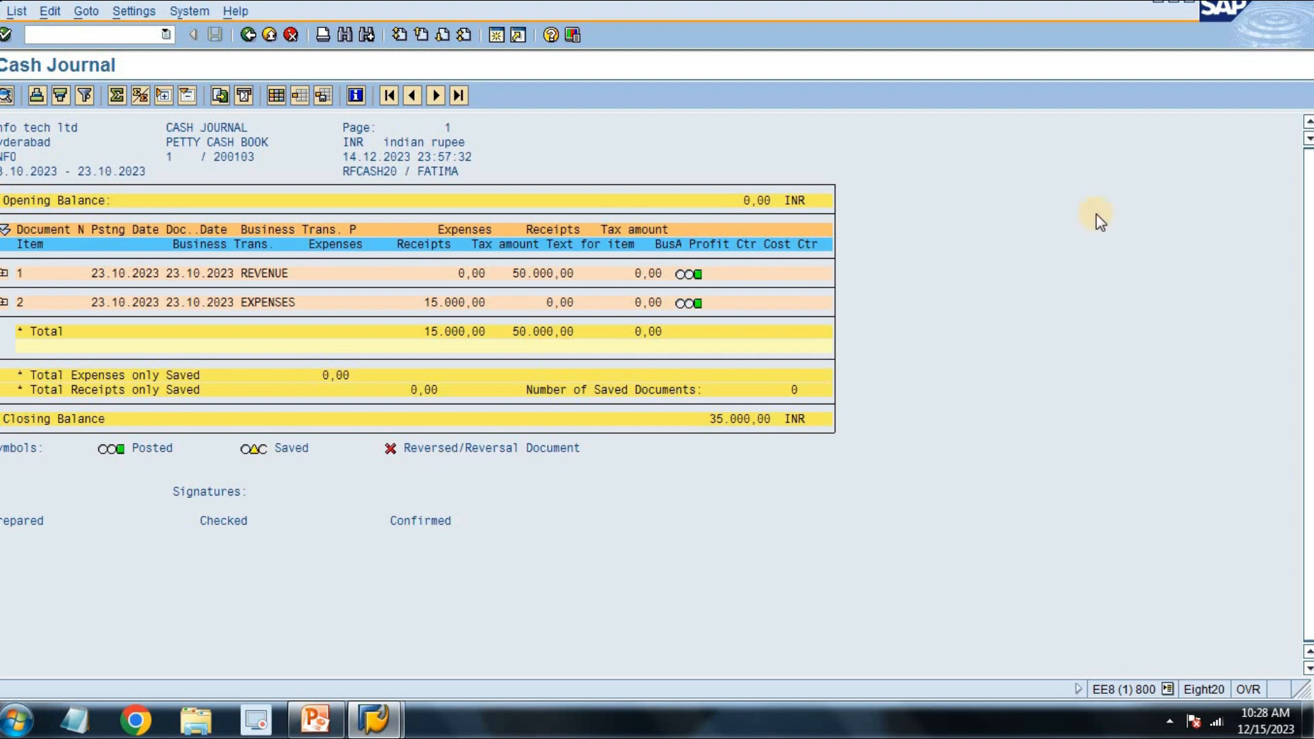
{"action": "left_click", "coordinate": [262, 32]}
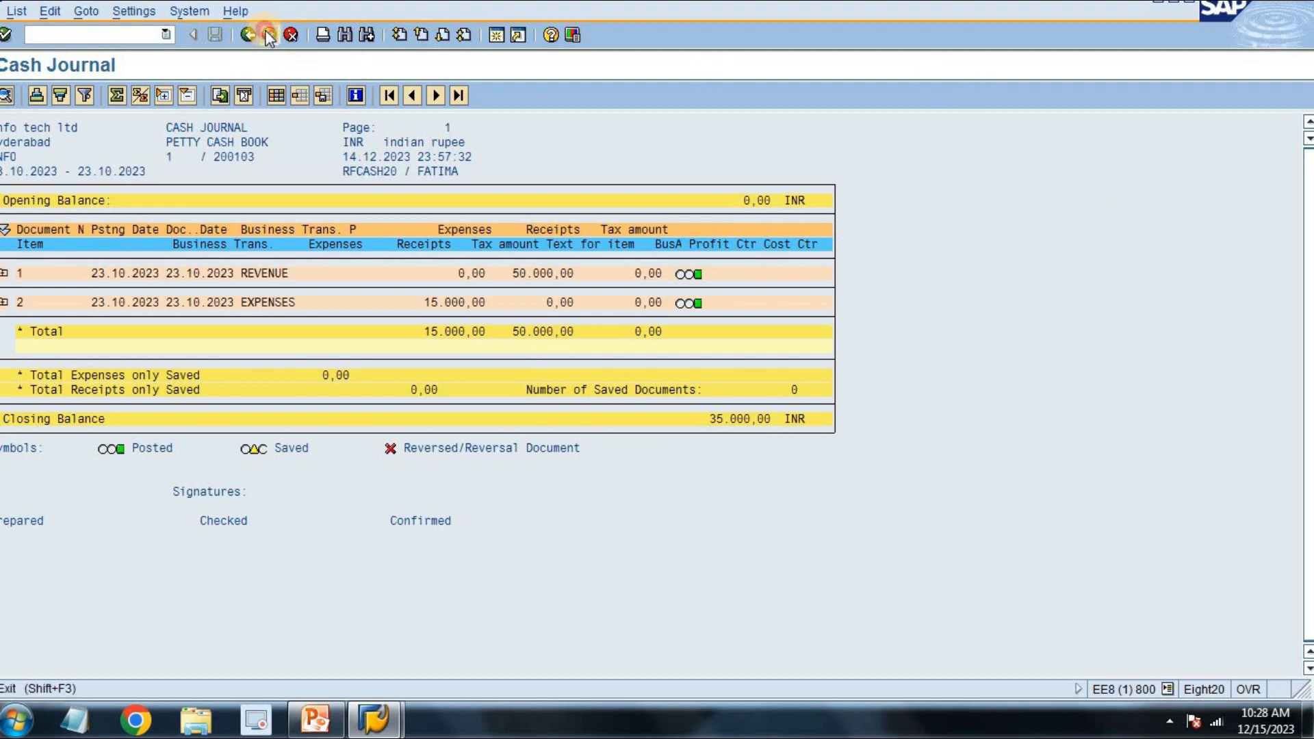